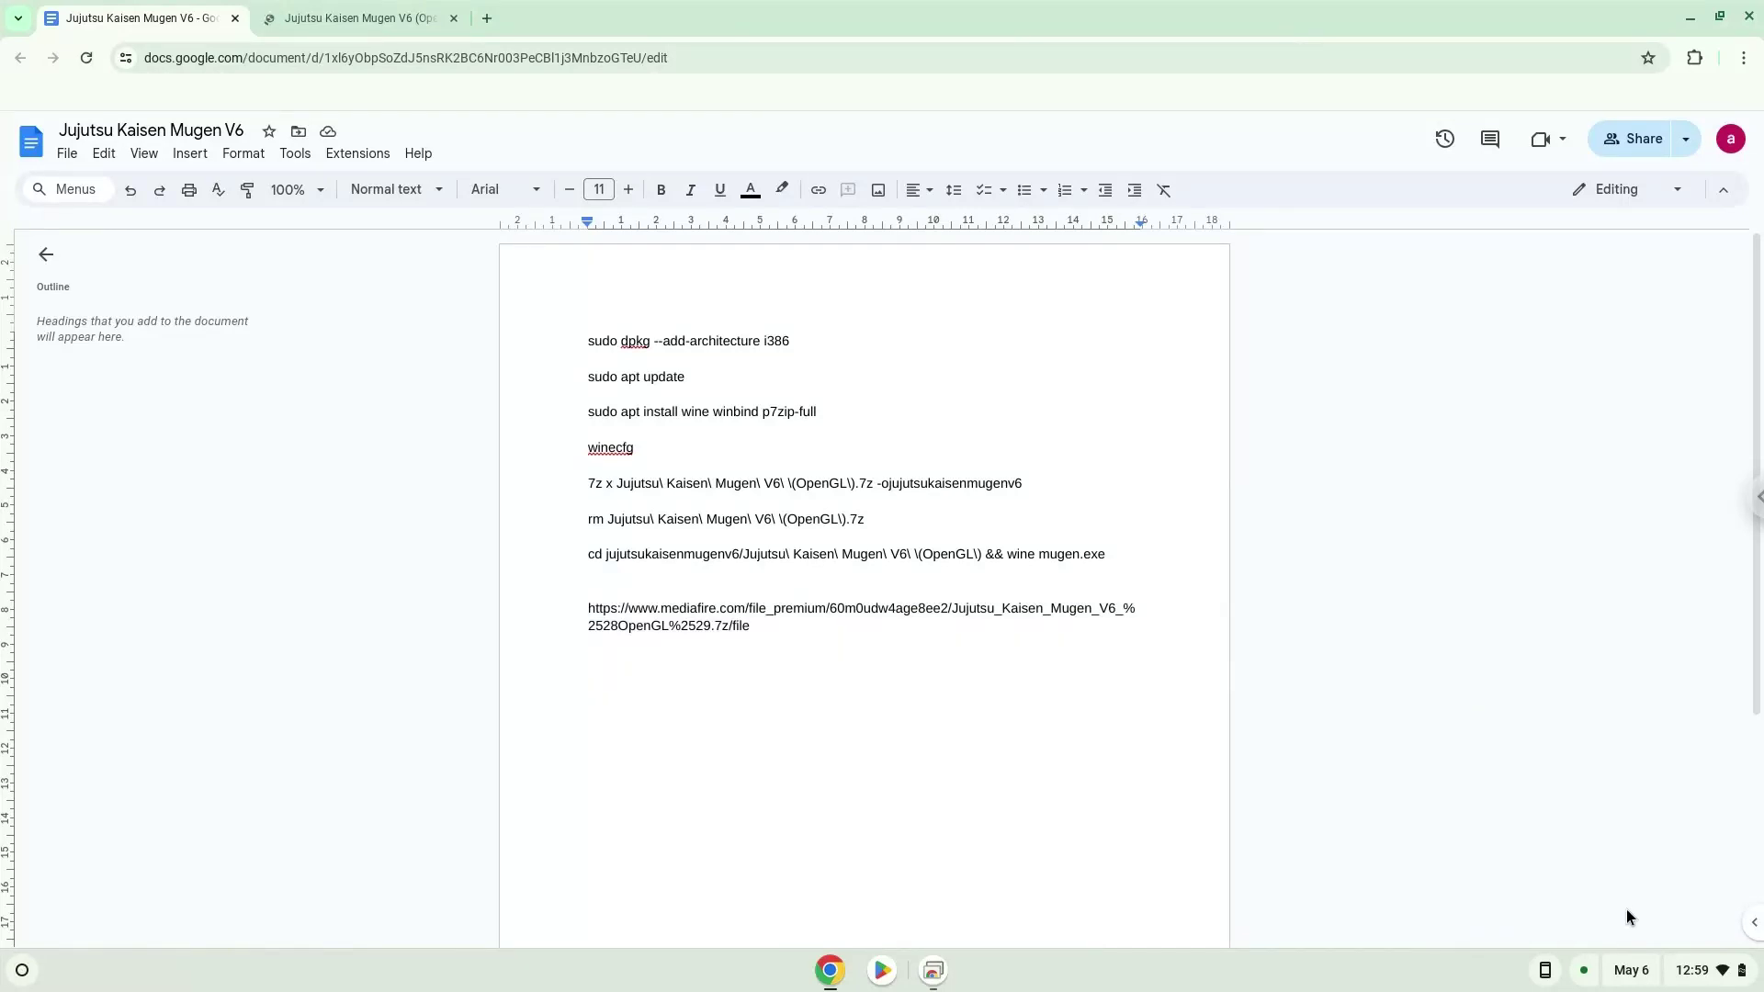
Step: Open the ChromeOS quick settings panel from the status-area clock over the Docs command list
click(1671, 976)
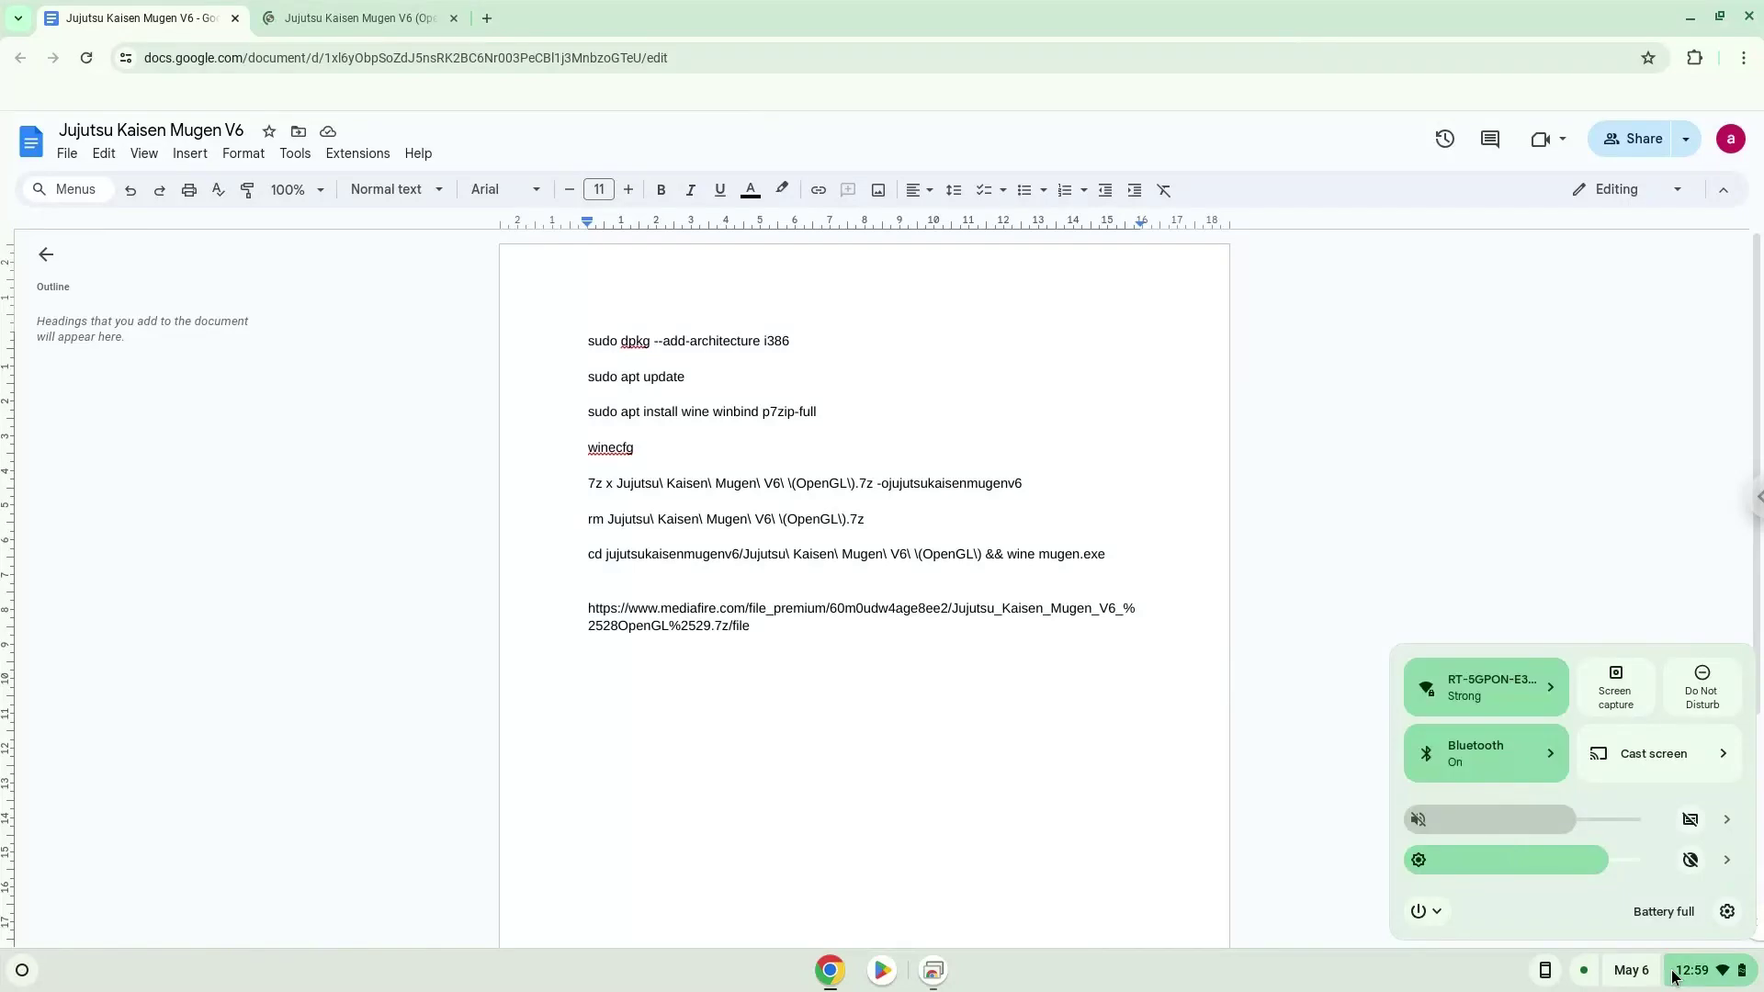
Step: From Settings' About ChromeOS page, start setting up the Linux development environment
click(1725, 908)
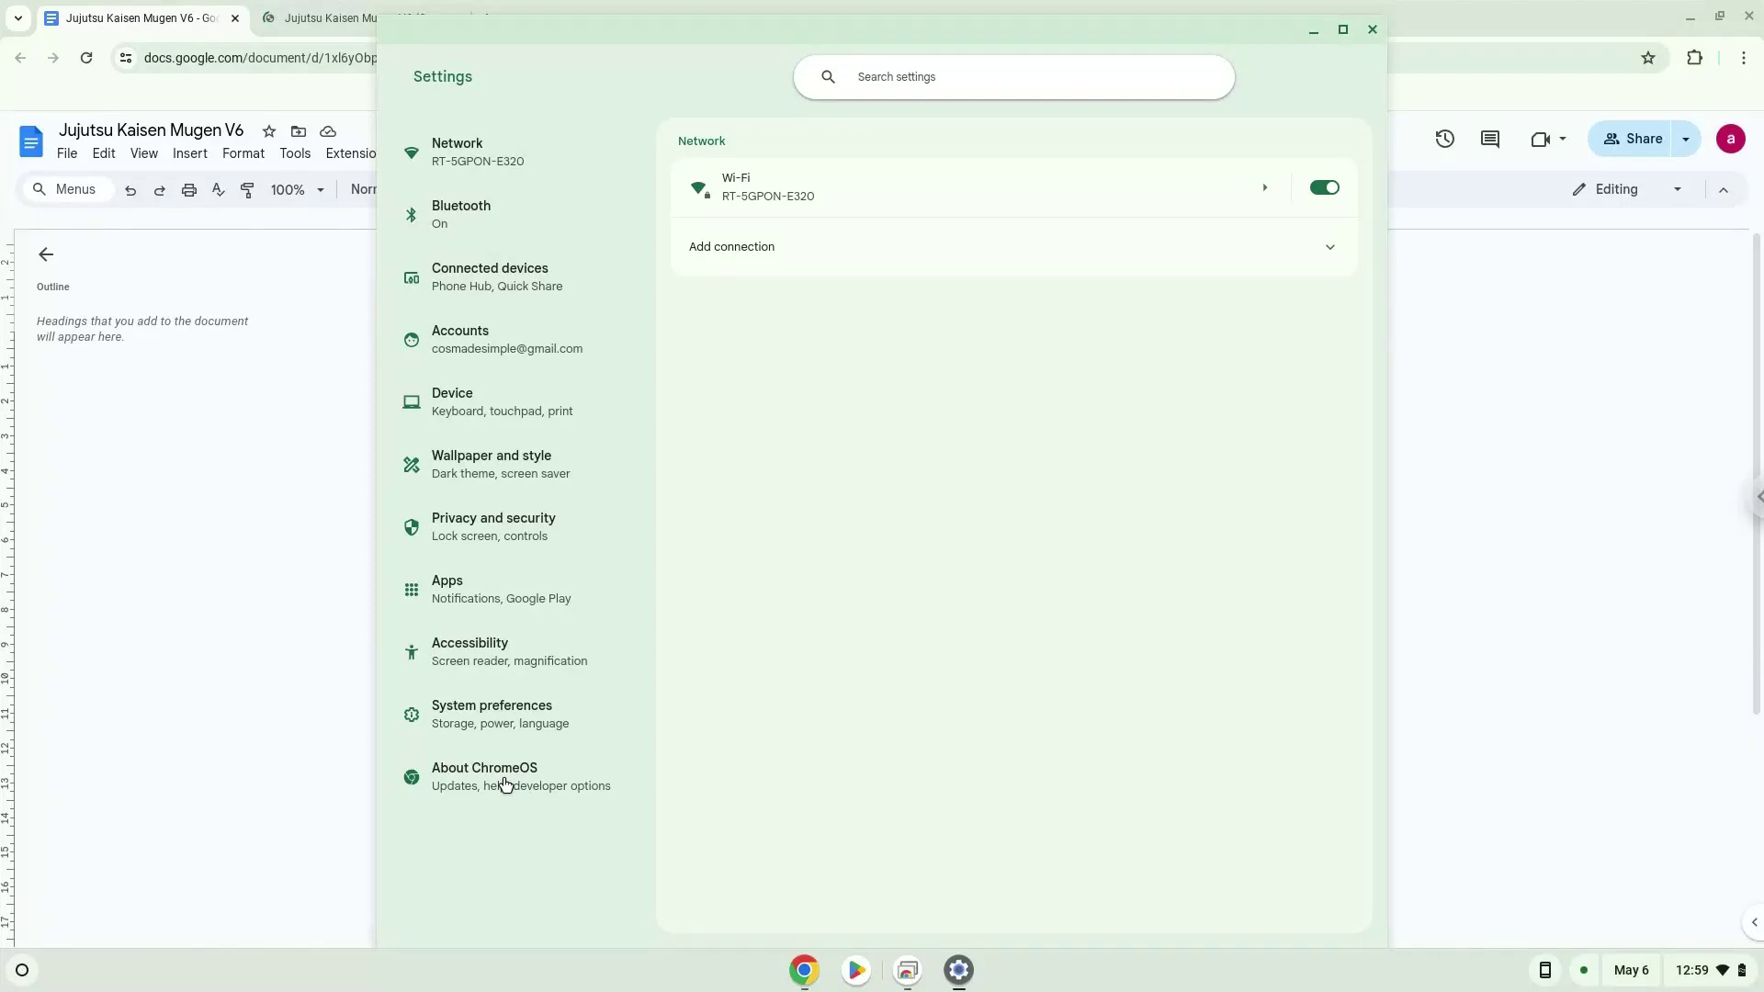
click(504, 786)
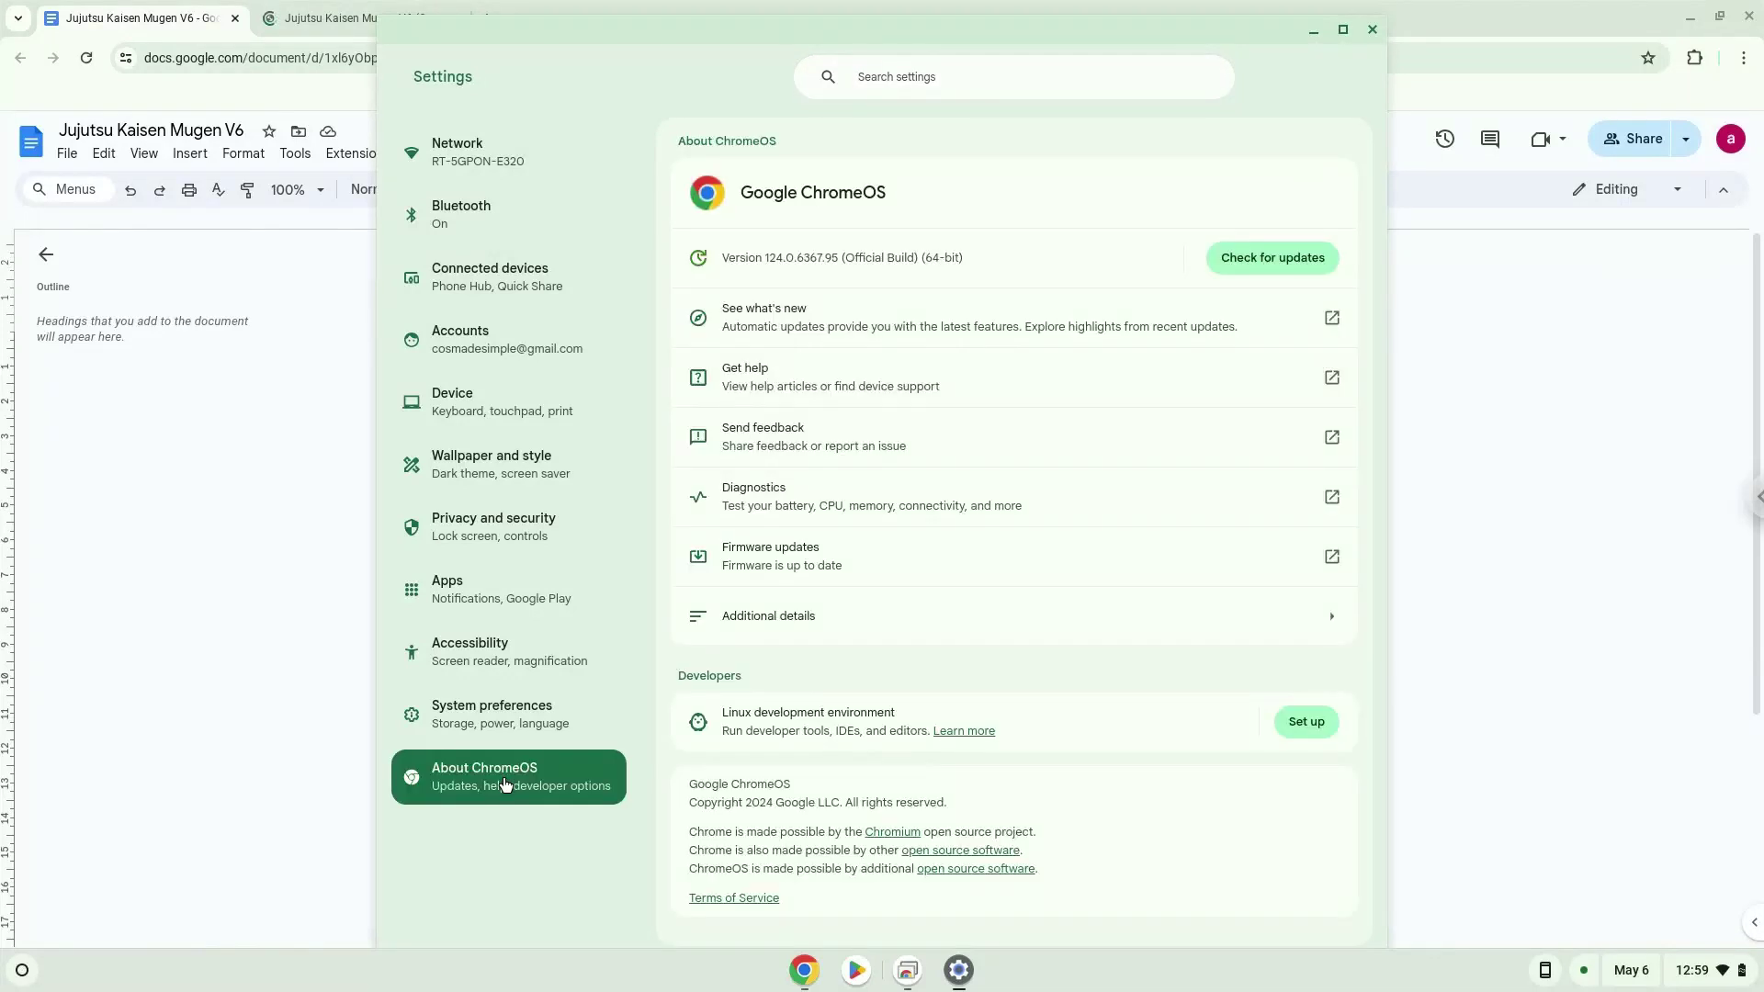
click(1300, 730)
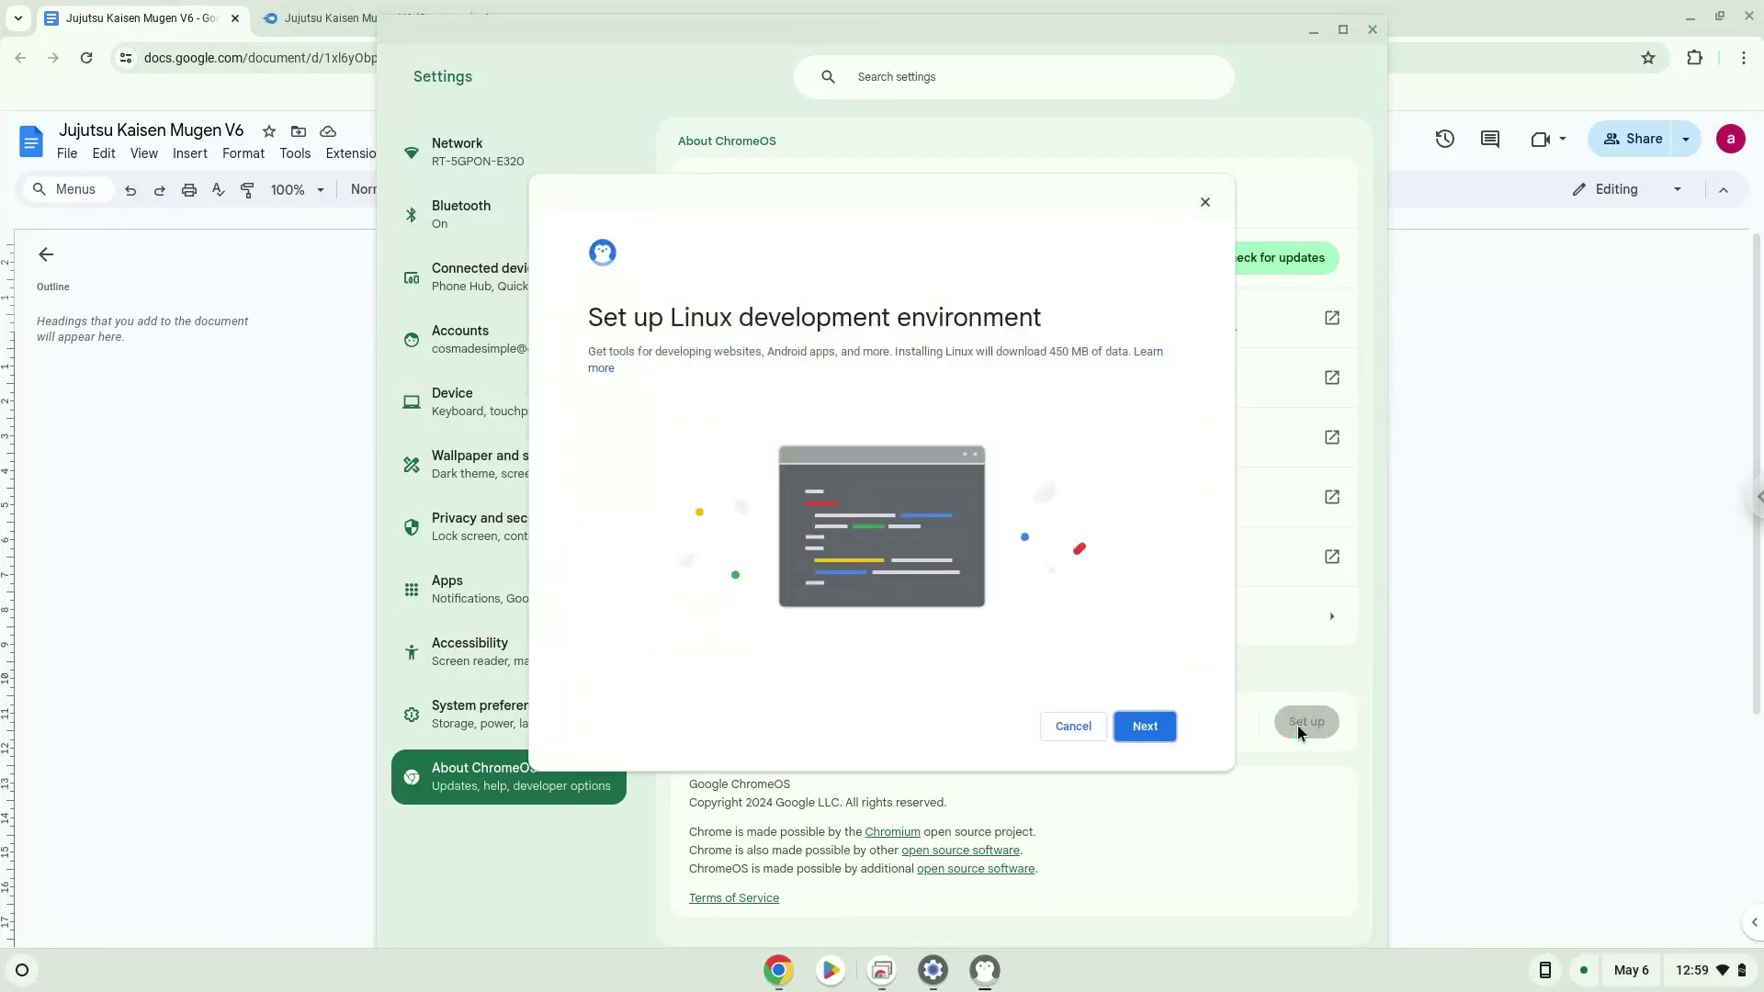
Step: Install Linux with the recommended 10.0 GB disk size, then close the terminal it opens
click(1145, 727)
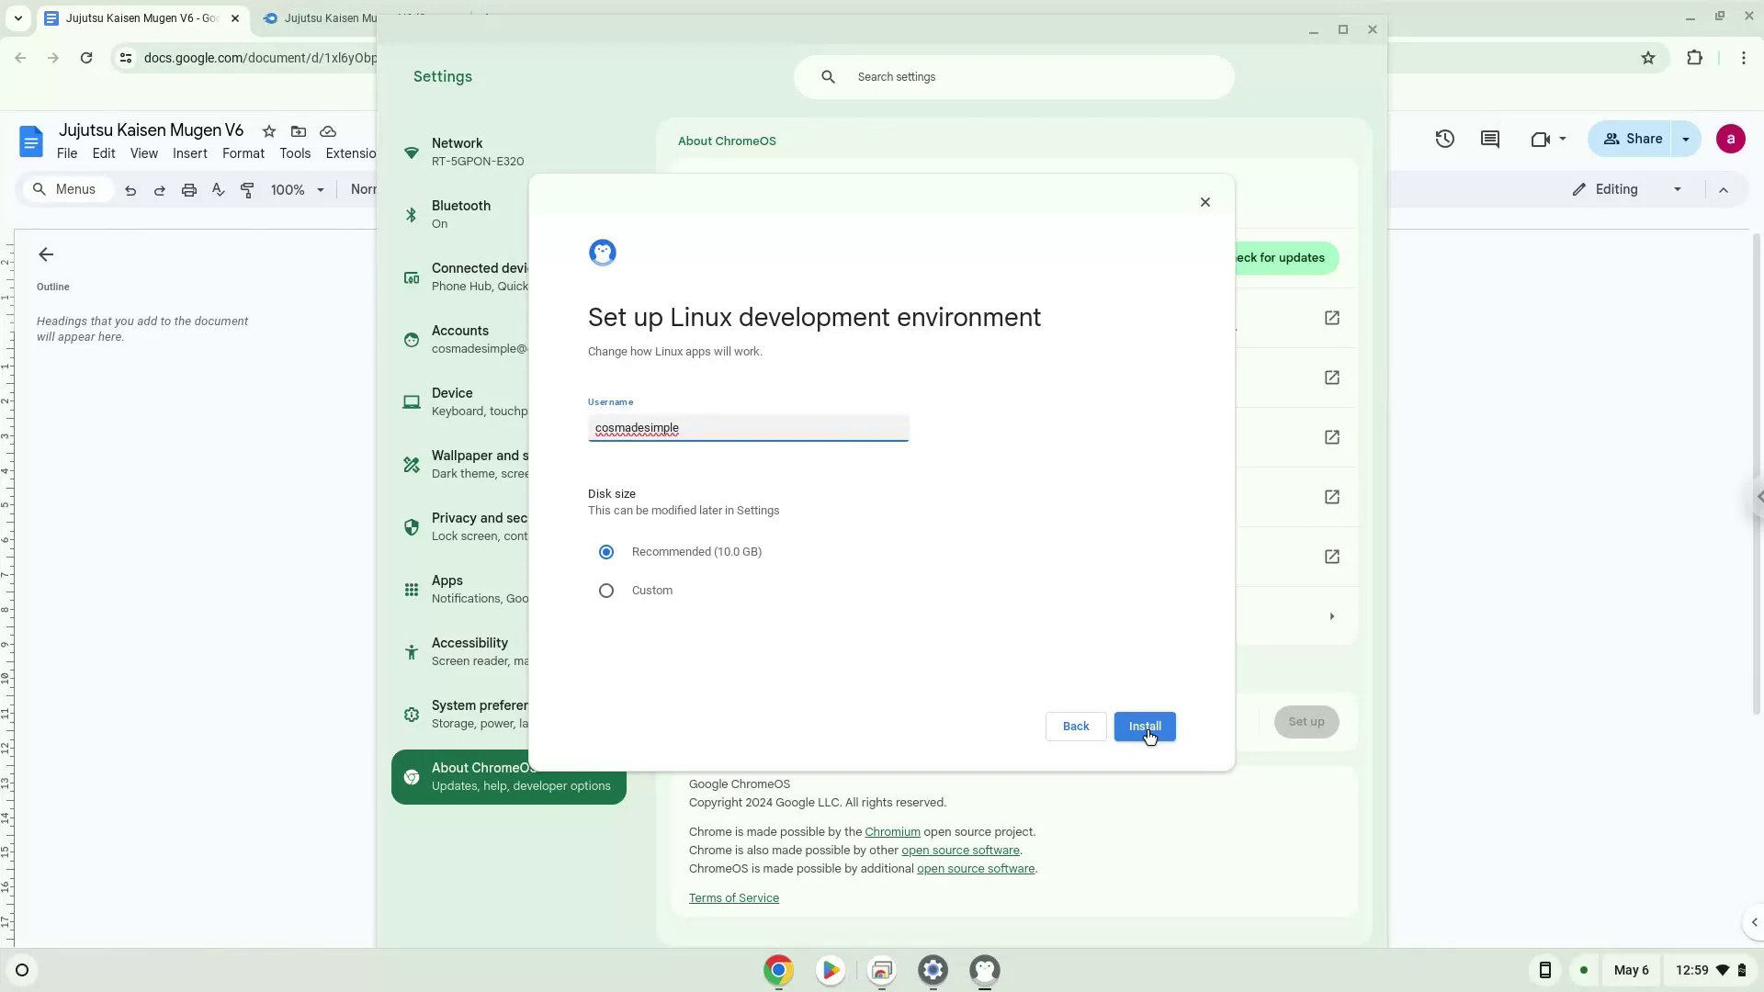
click(1145, 727)
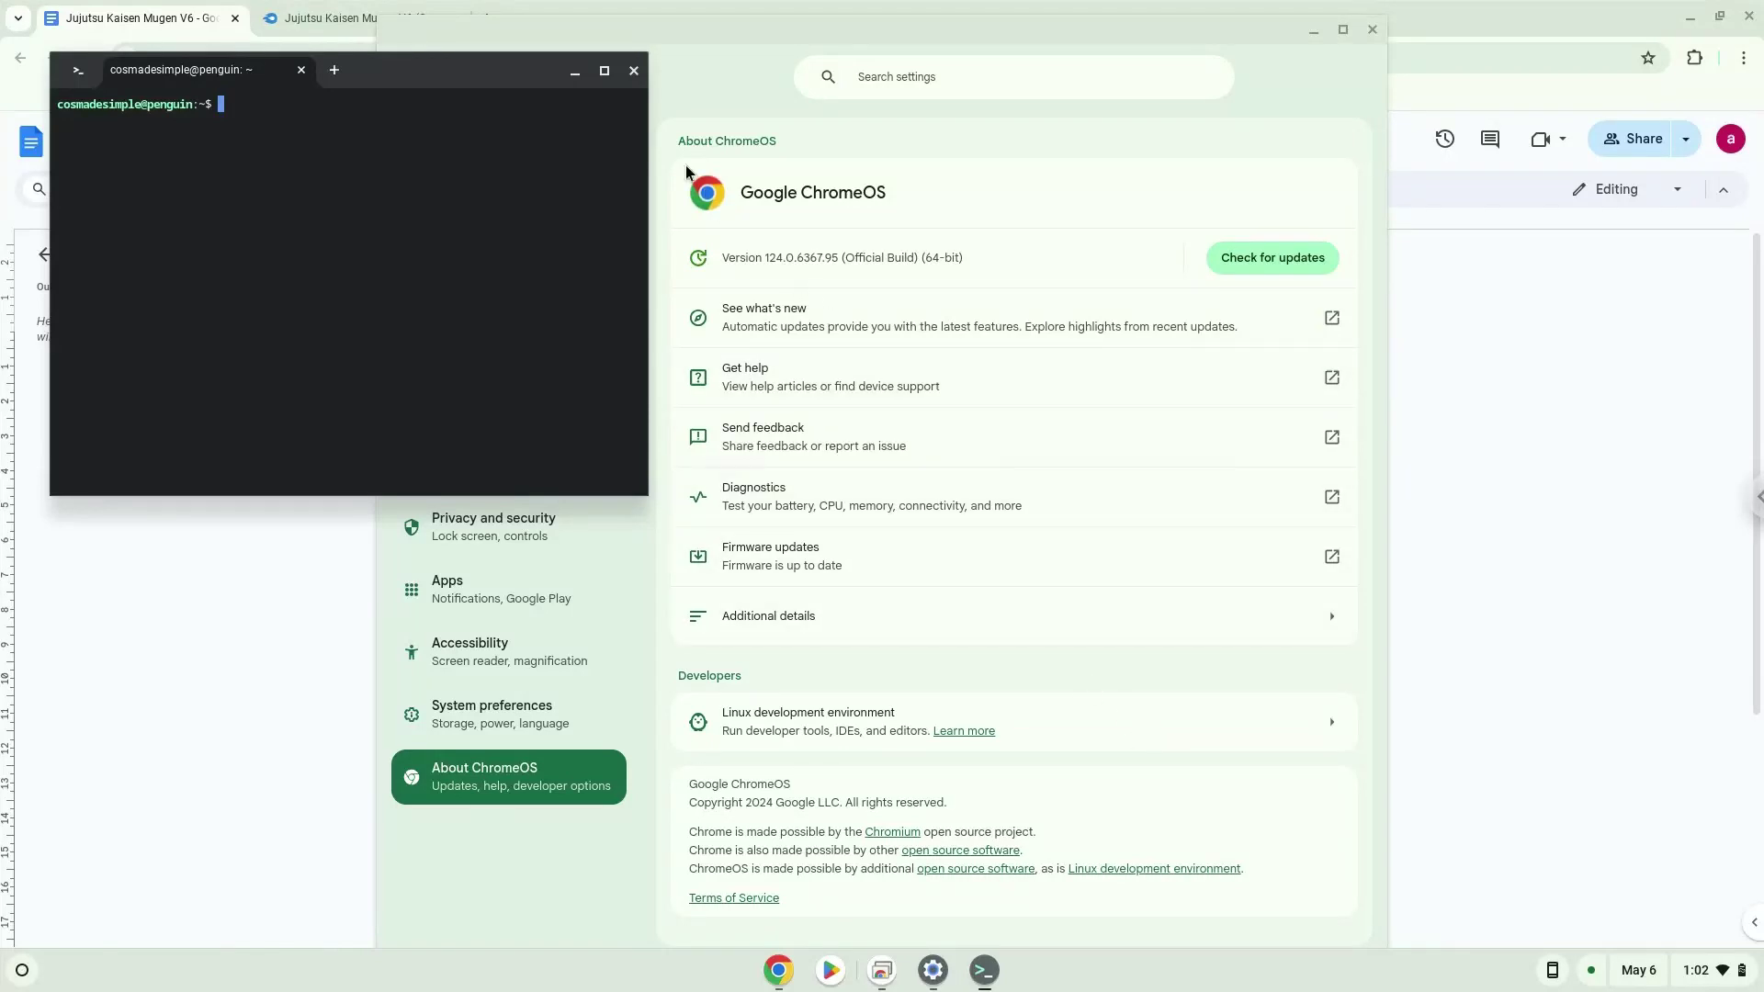
click(633, 72)
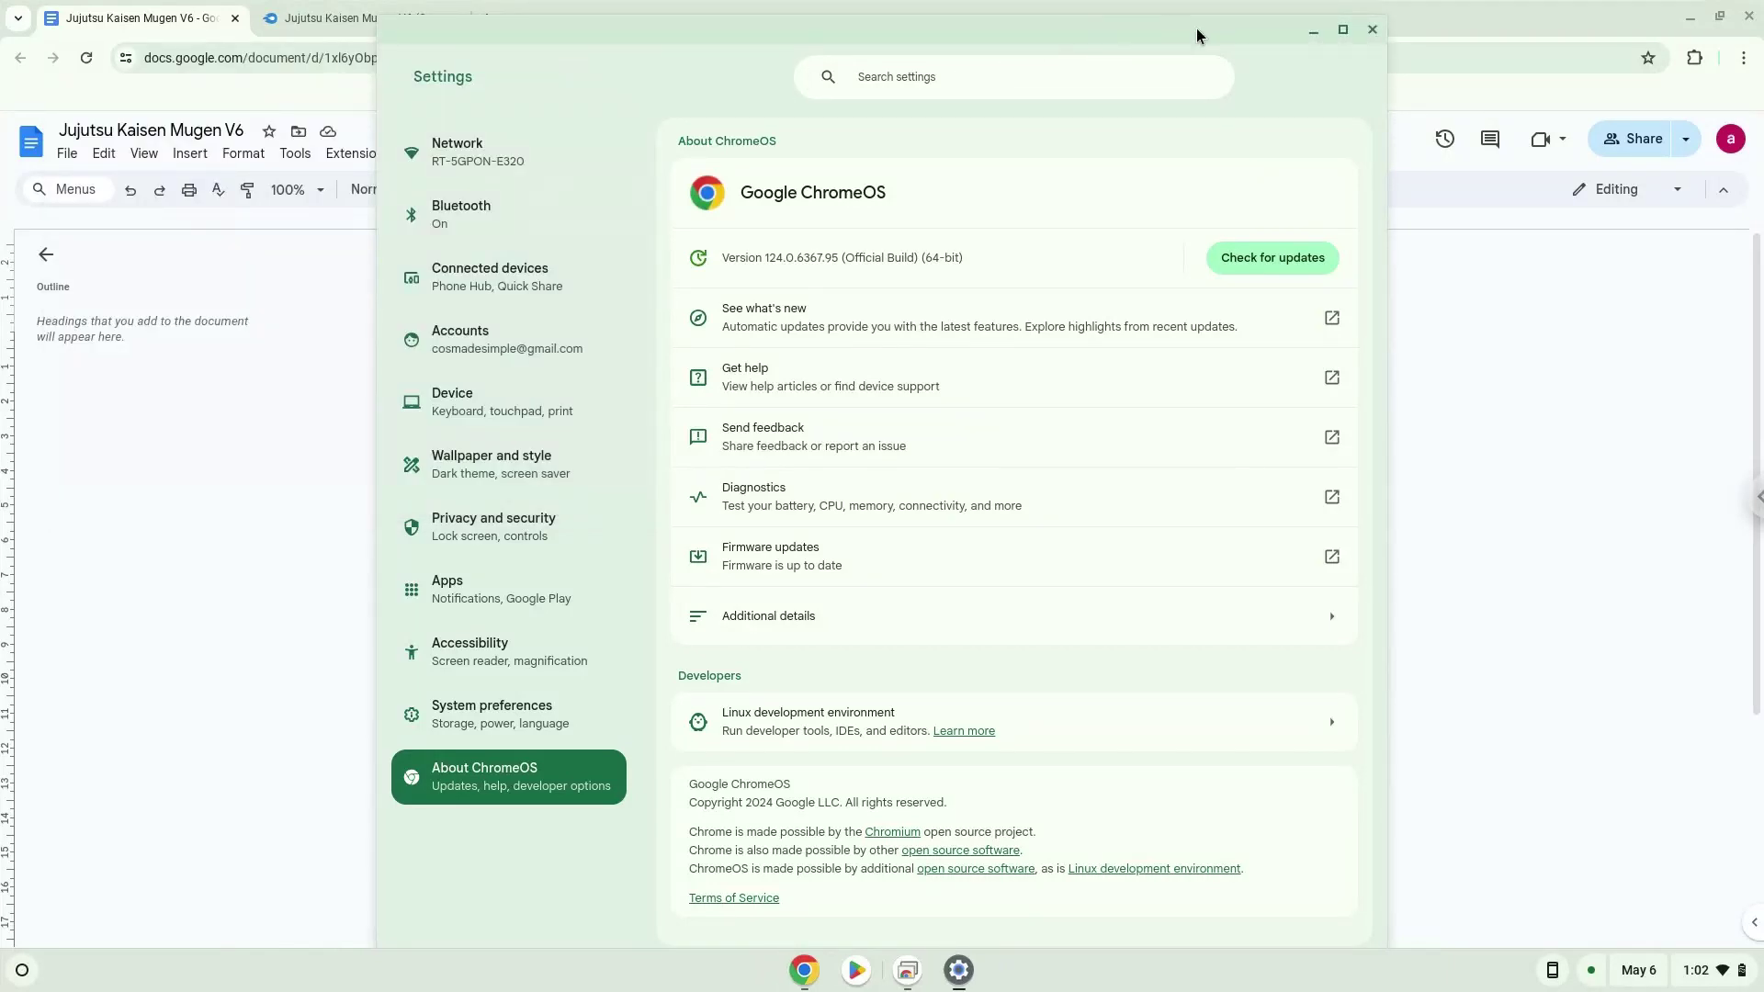
Step: Close Settings and download Jujutsu Kaisen Mugen V6 (OpenGL).7z from MediaFire, dismissing the ad popup
click(1370, 29)
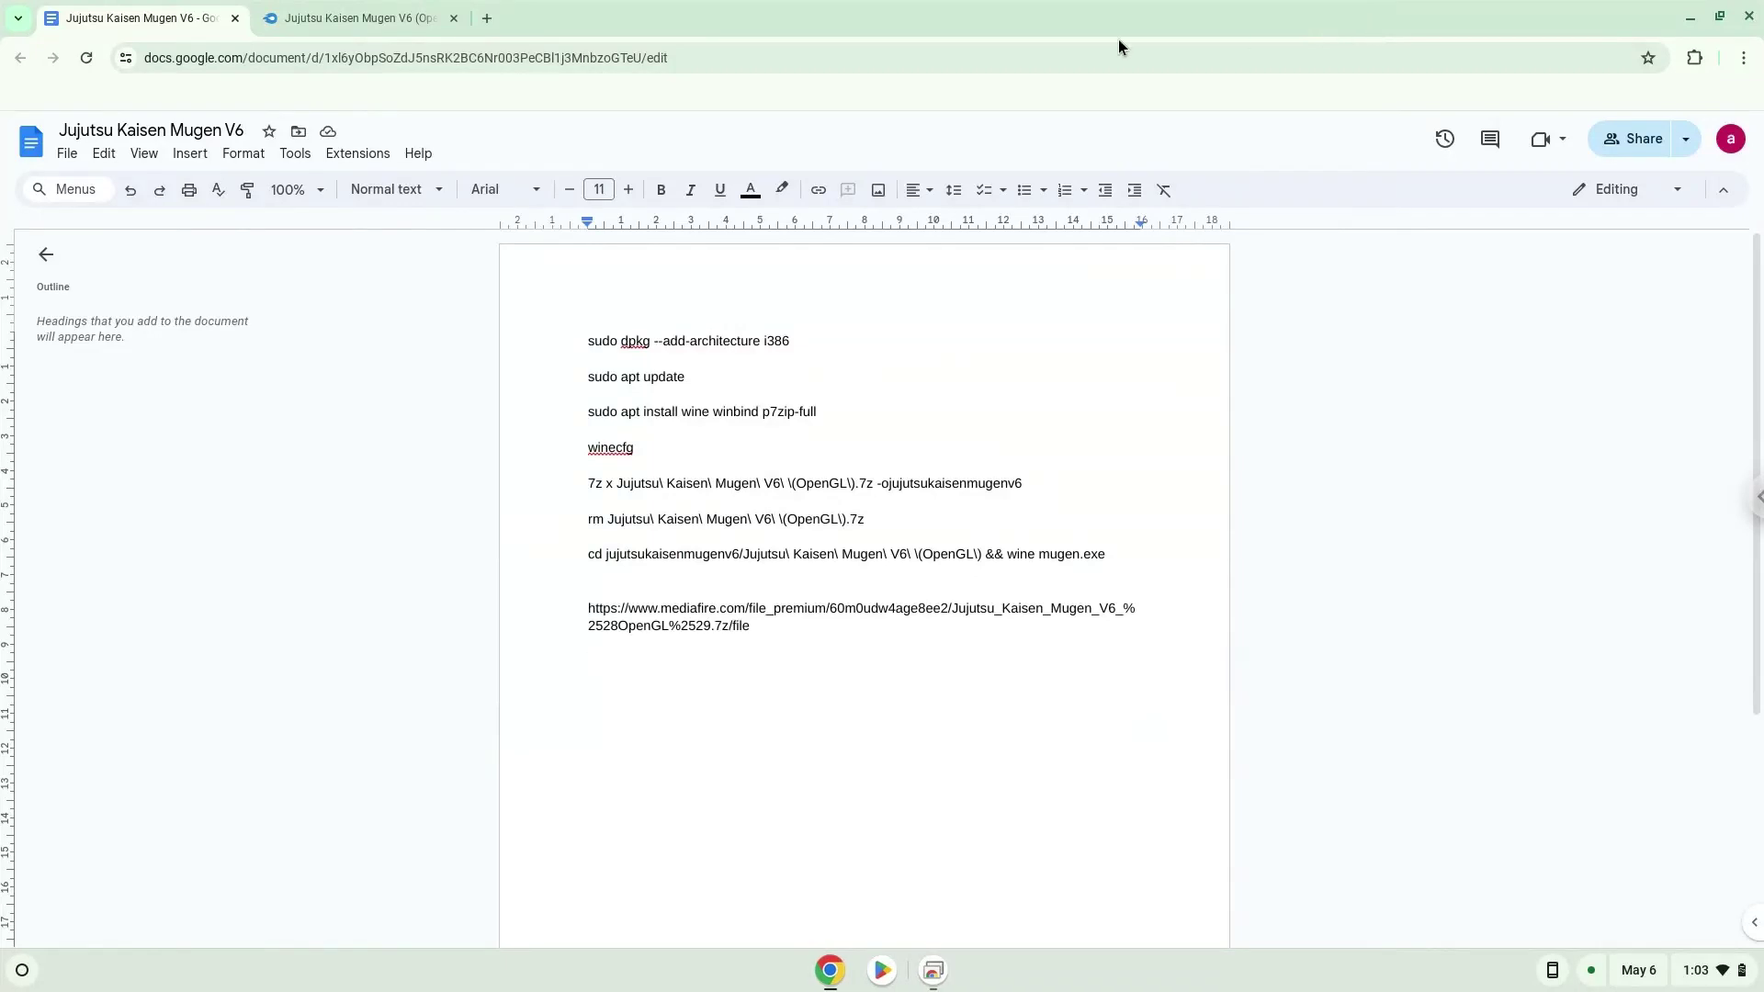
click(389, 17)
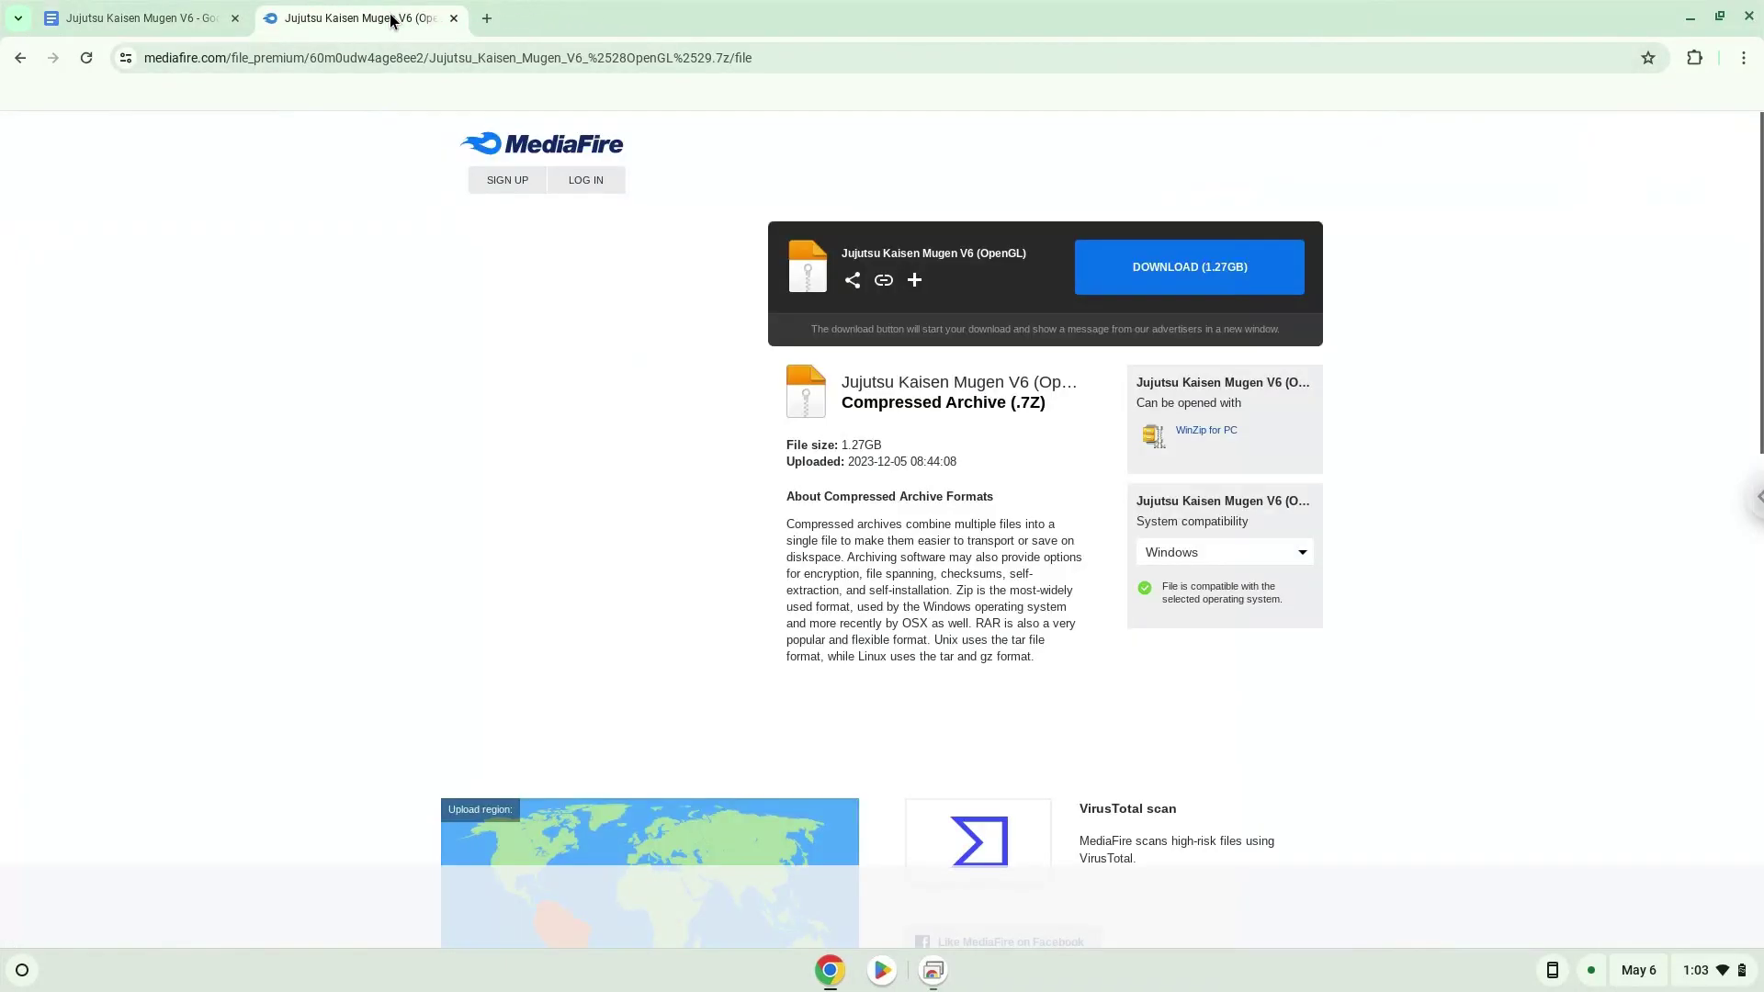
click(1155, 286)
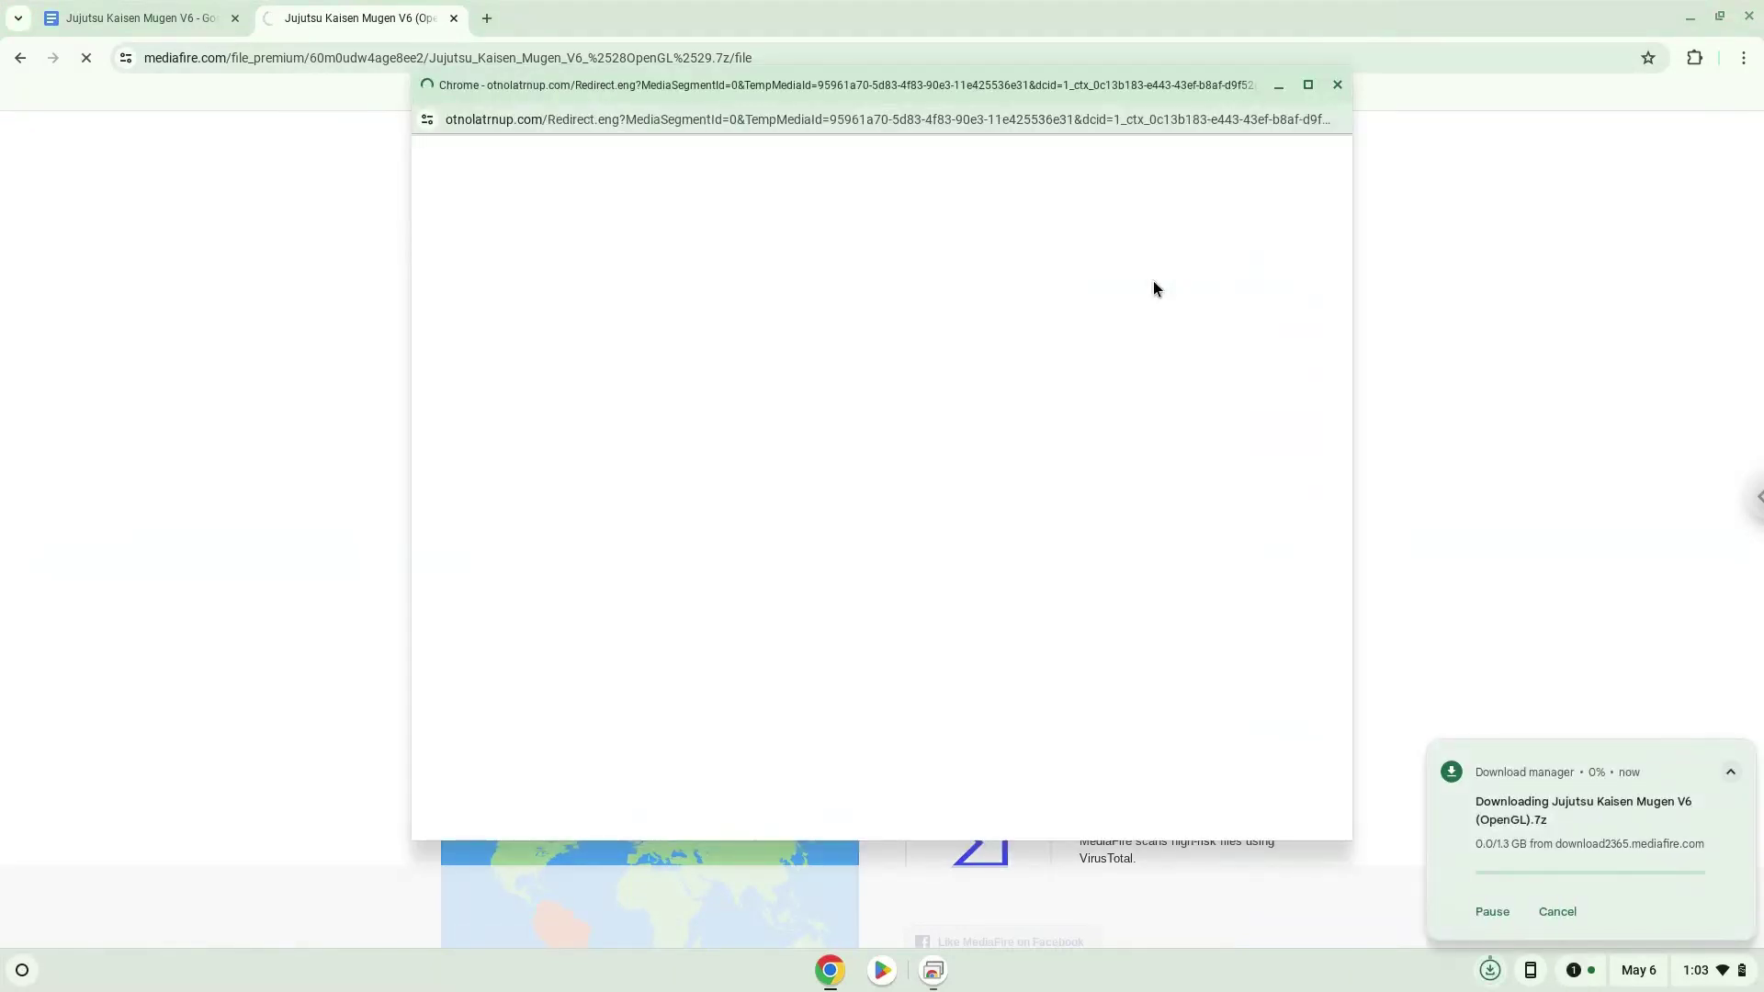
click(1337, 85)
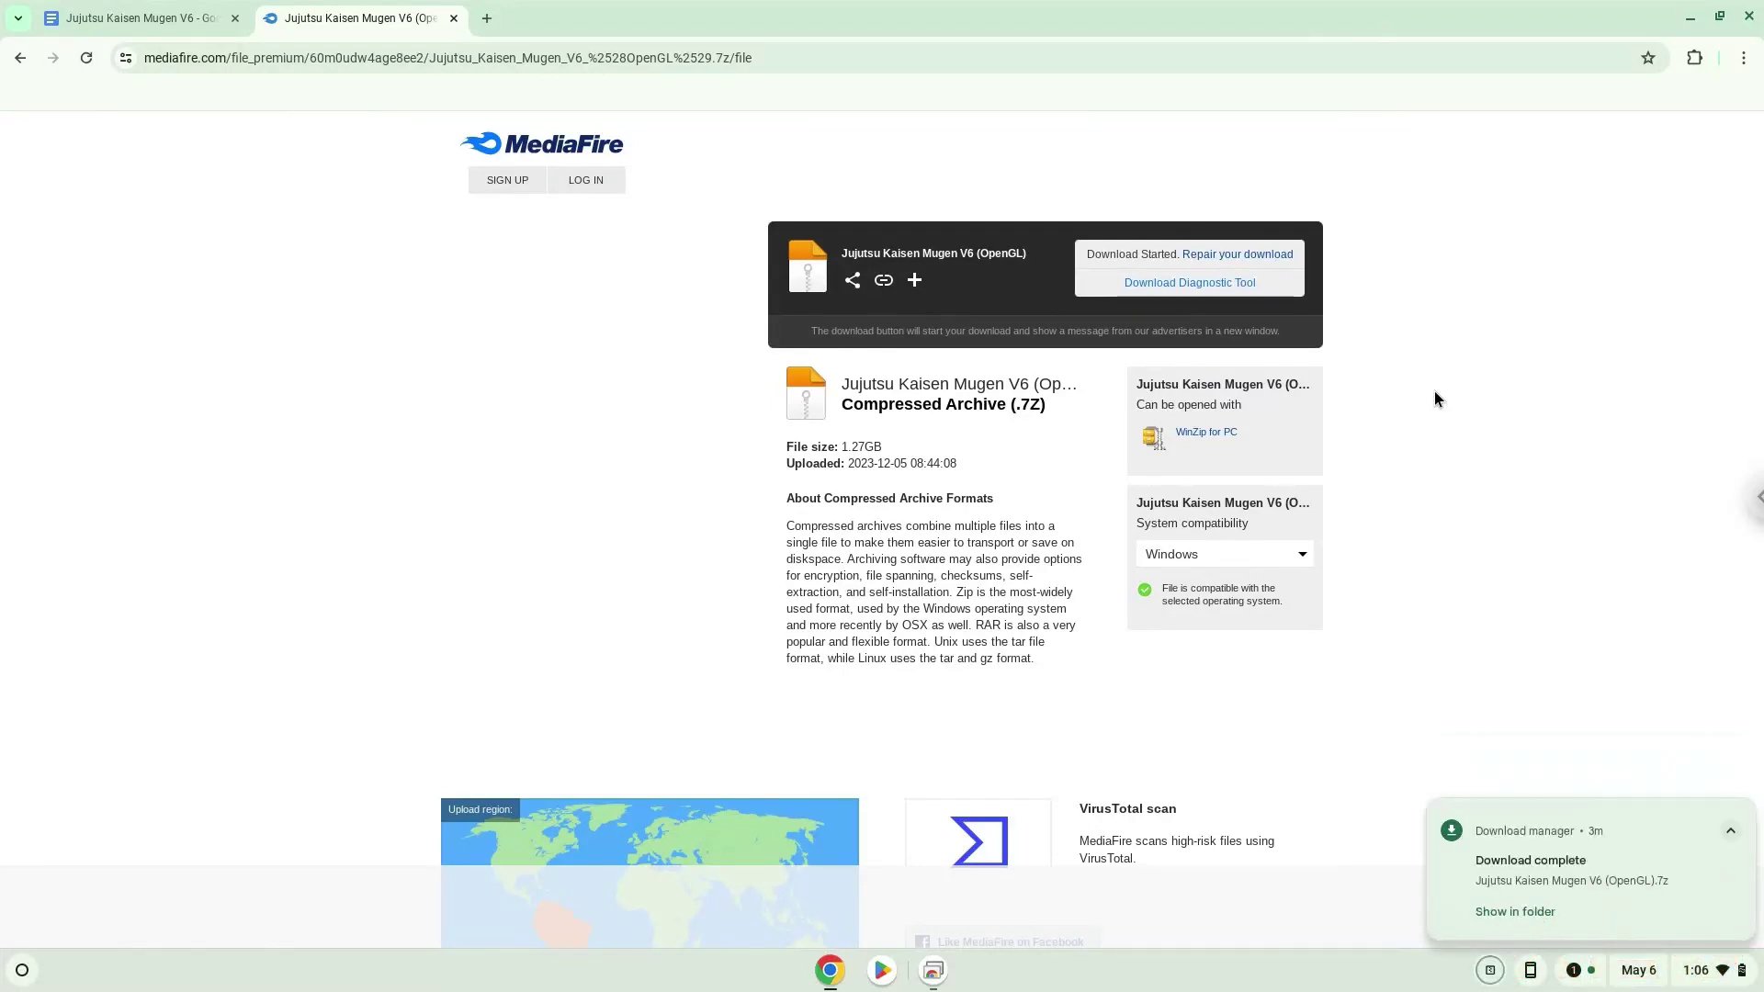
Step: Copy Jujutsu Kaisen Mugen V6 (OpenGL).7z from Downloads and paste it into Linux files
click(1504, 912)
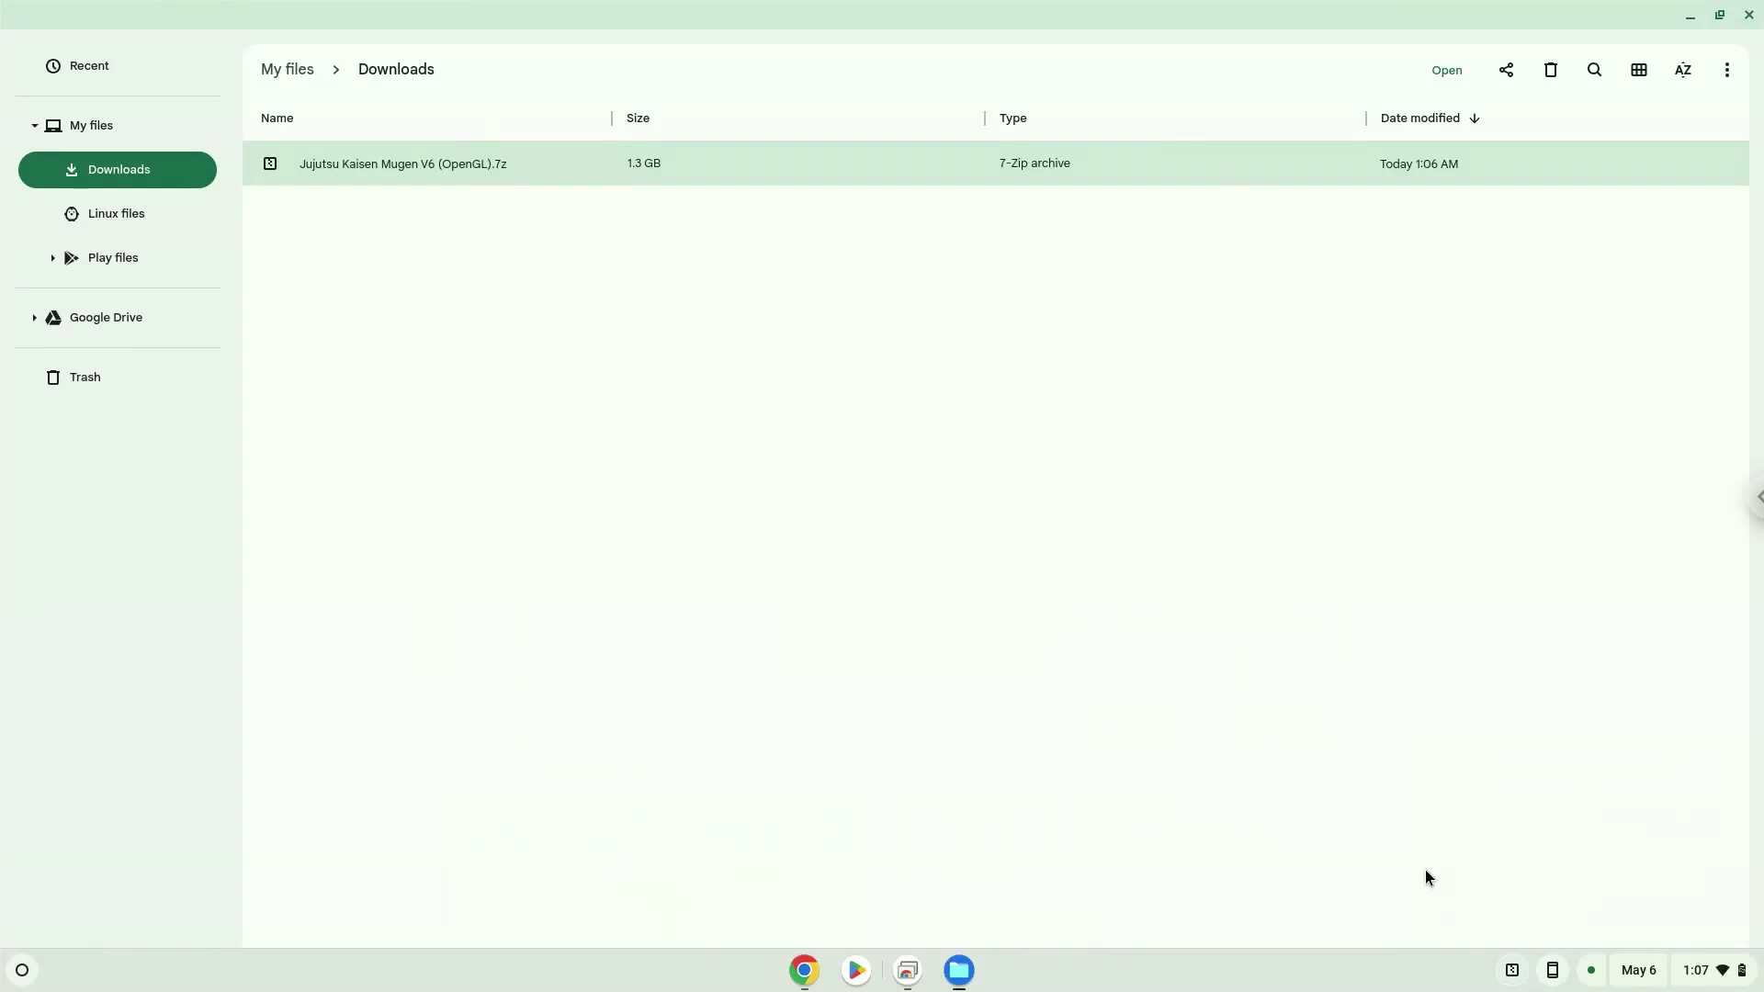
right_click(441, 159)
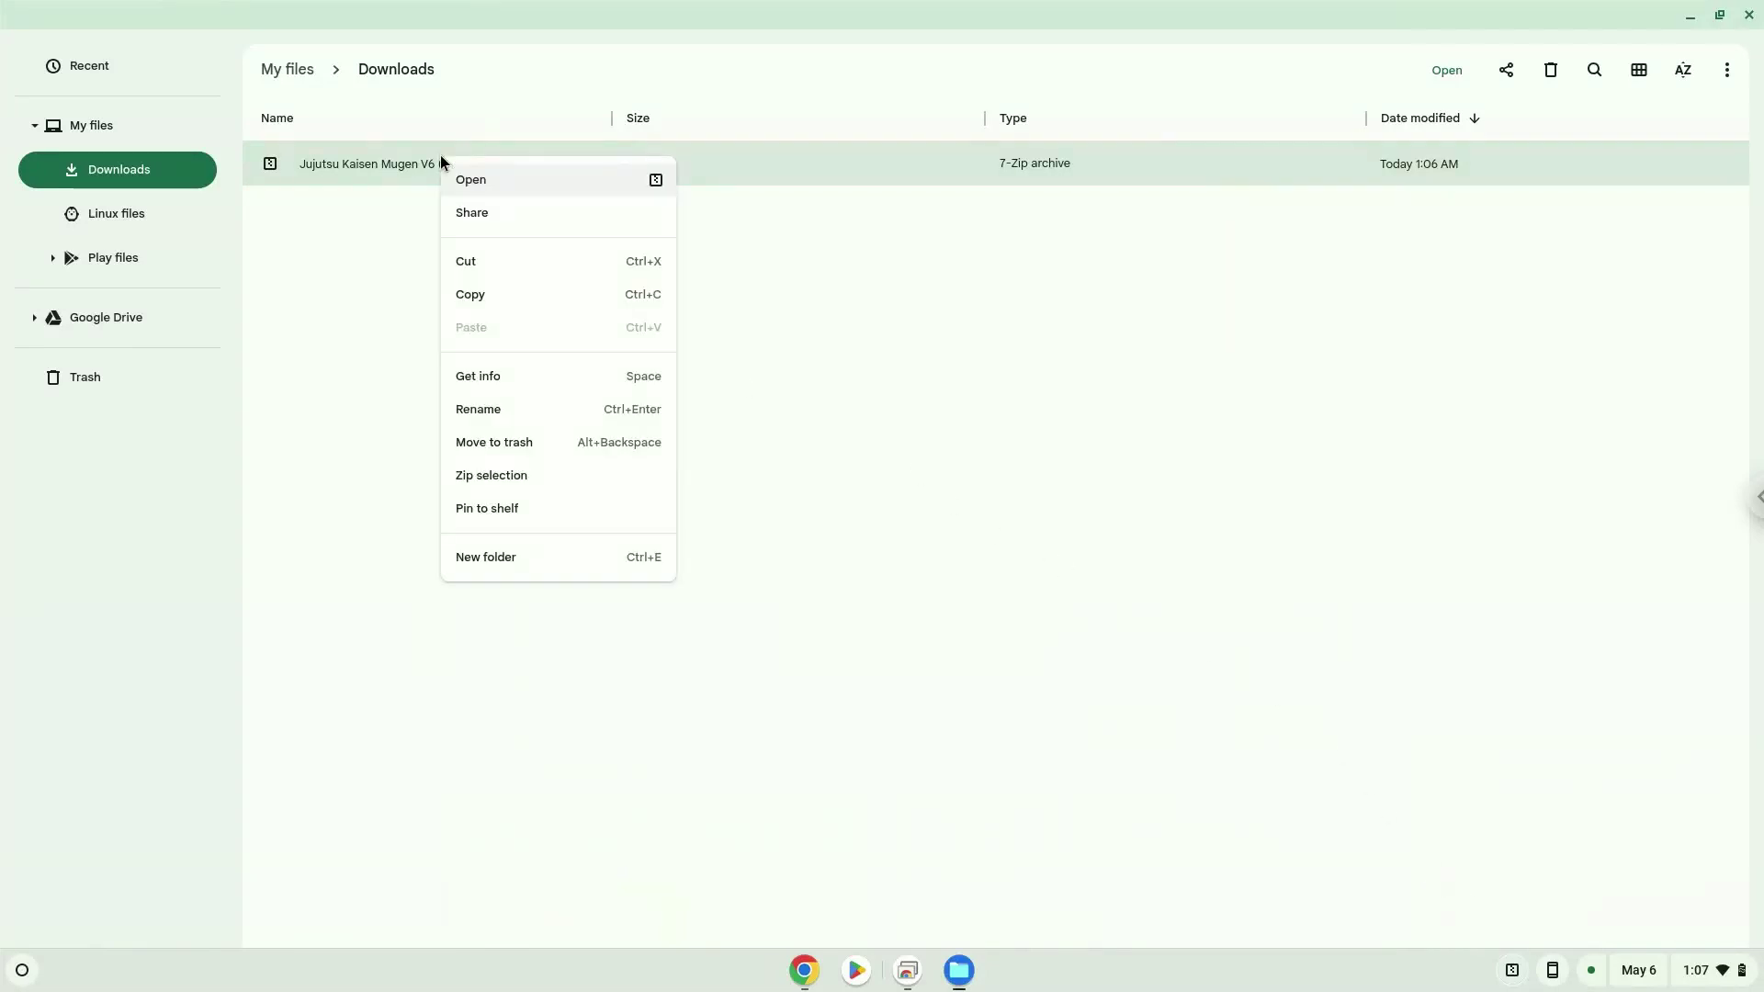
click(490, 256)
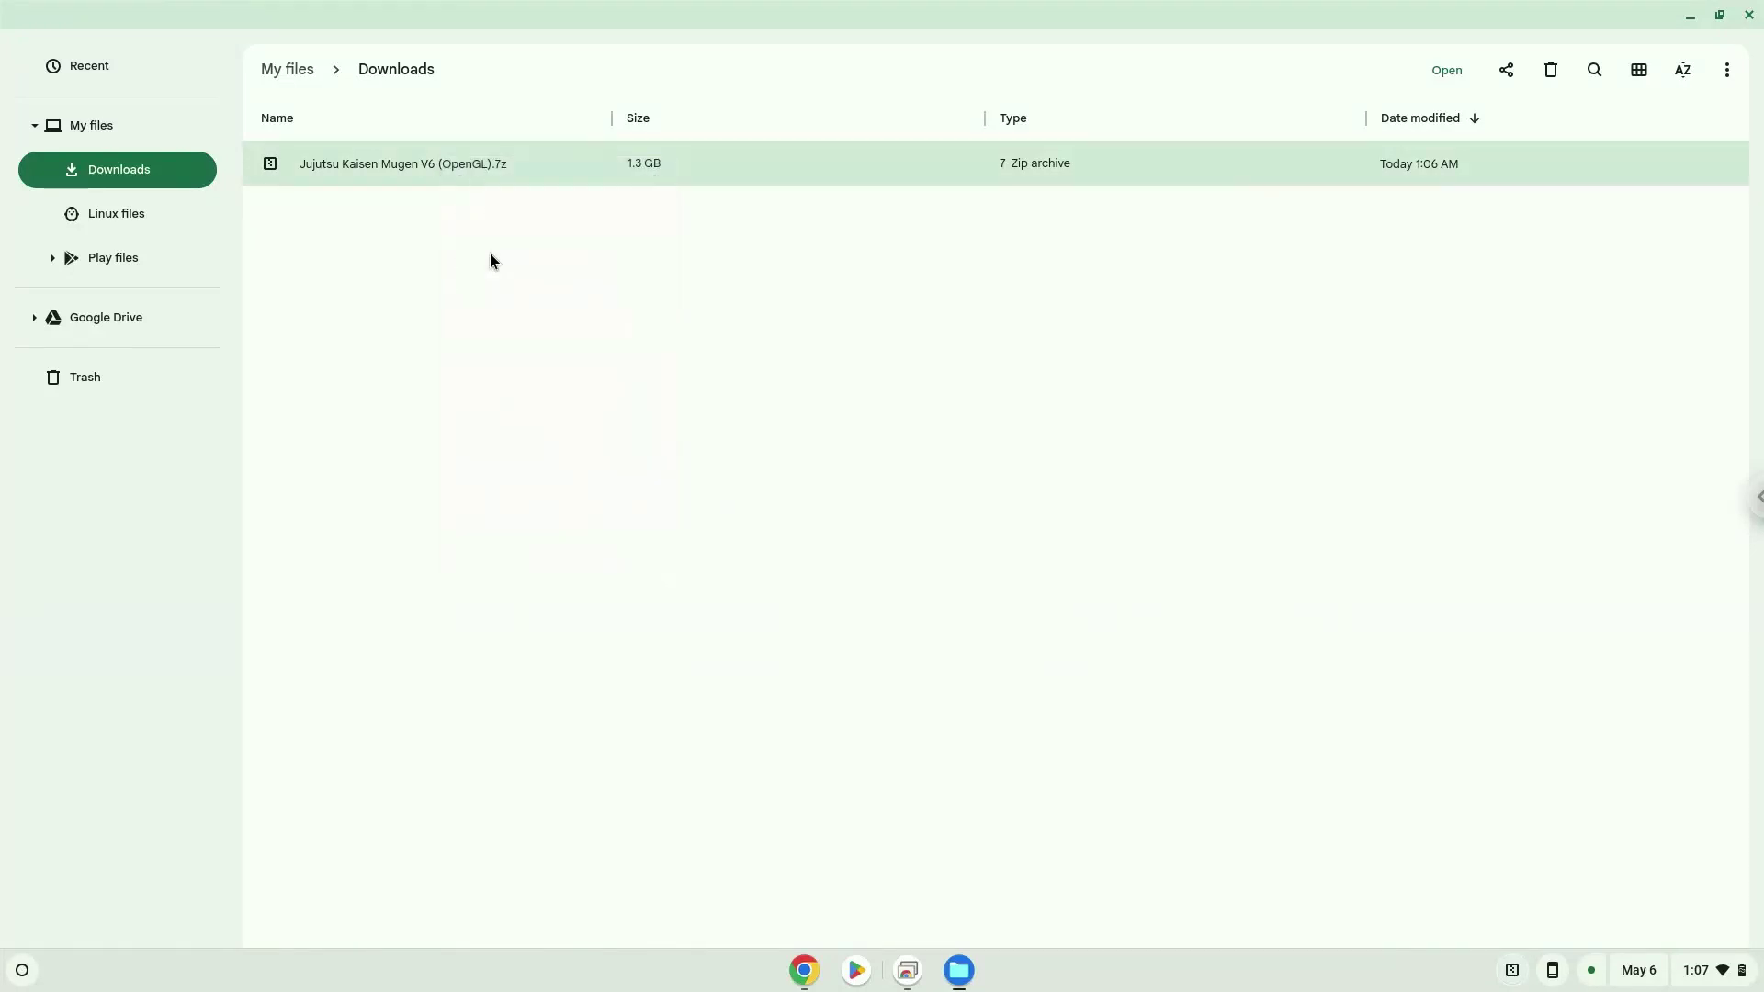
click(150, 230)
right_click(408, 296)
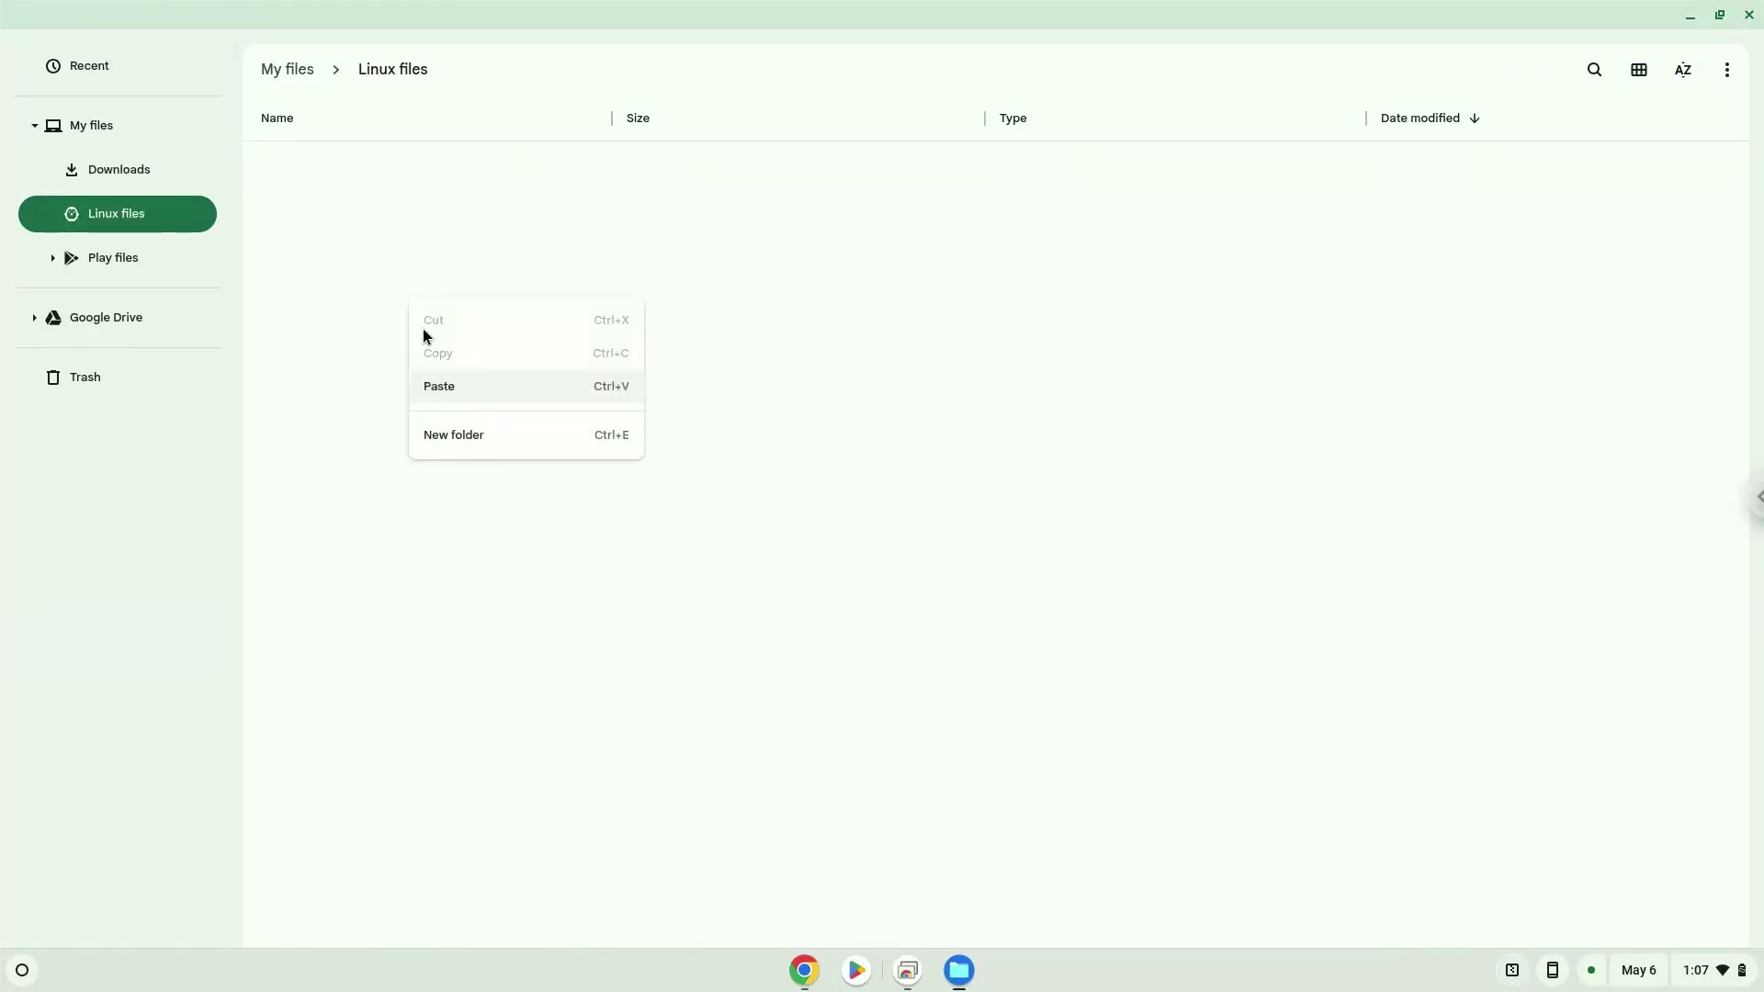
click(442, 387)
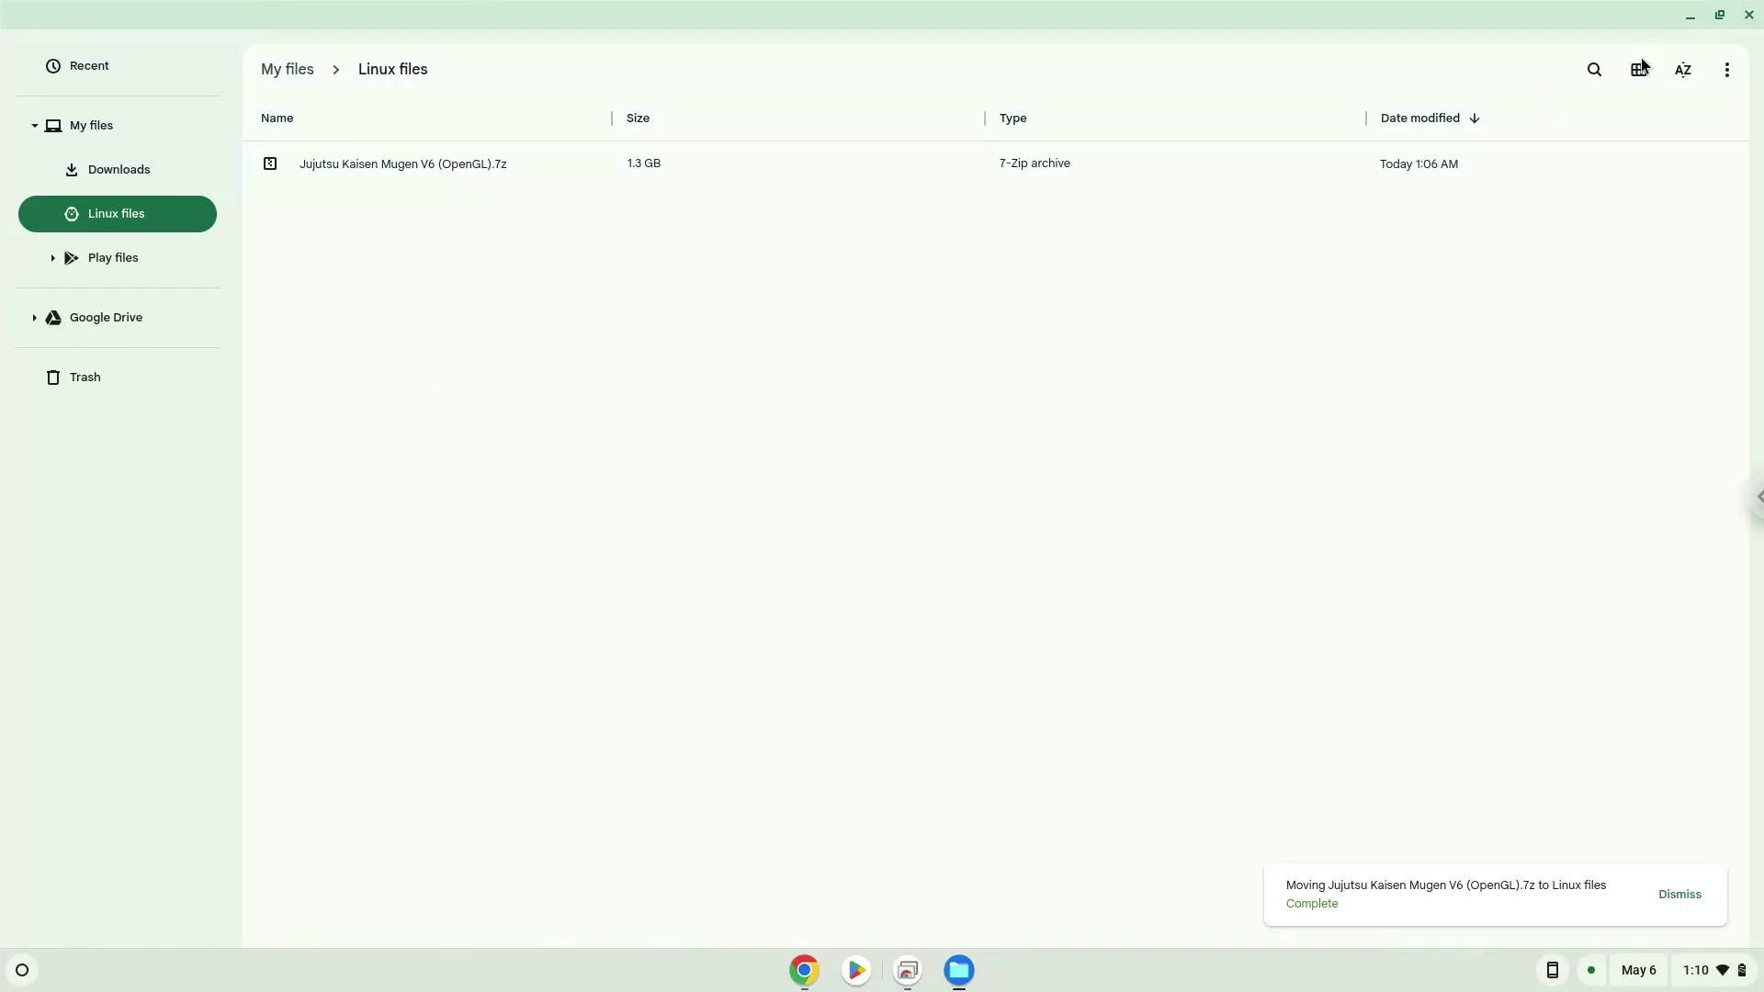
Step: Close Files and copy the 'sudo dpkg --add-architecture i386' line from the doc
click(1747, 15)
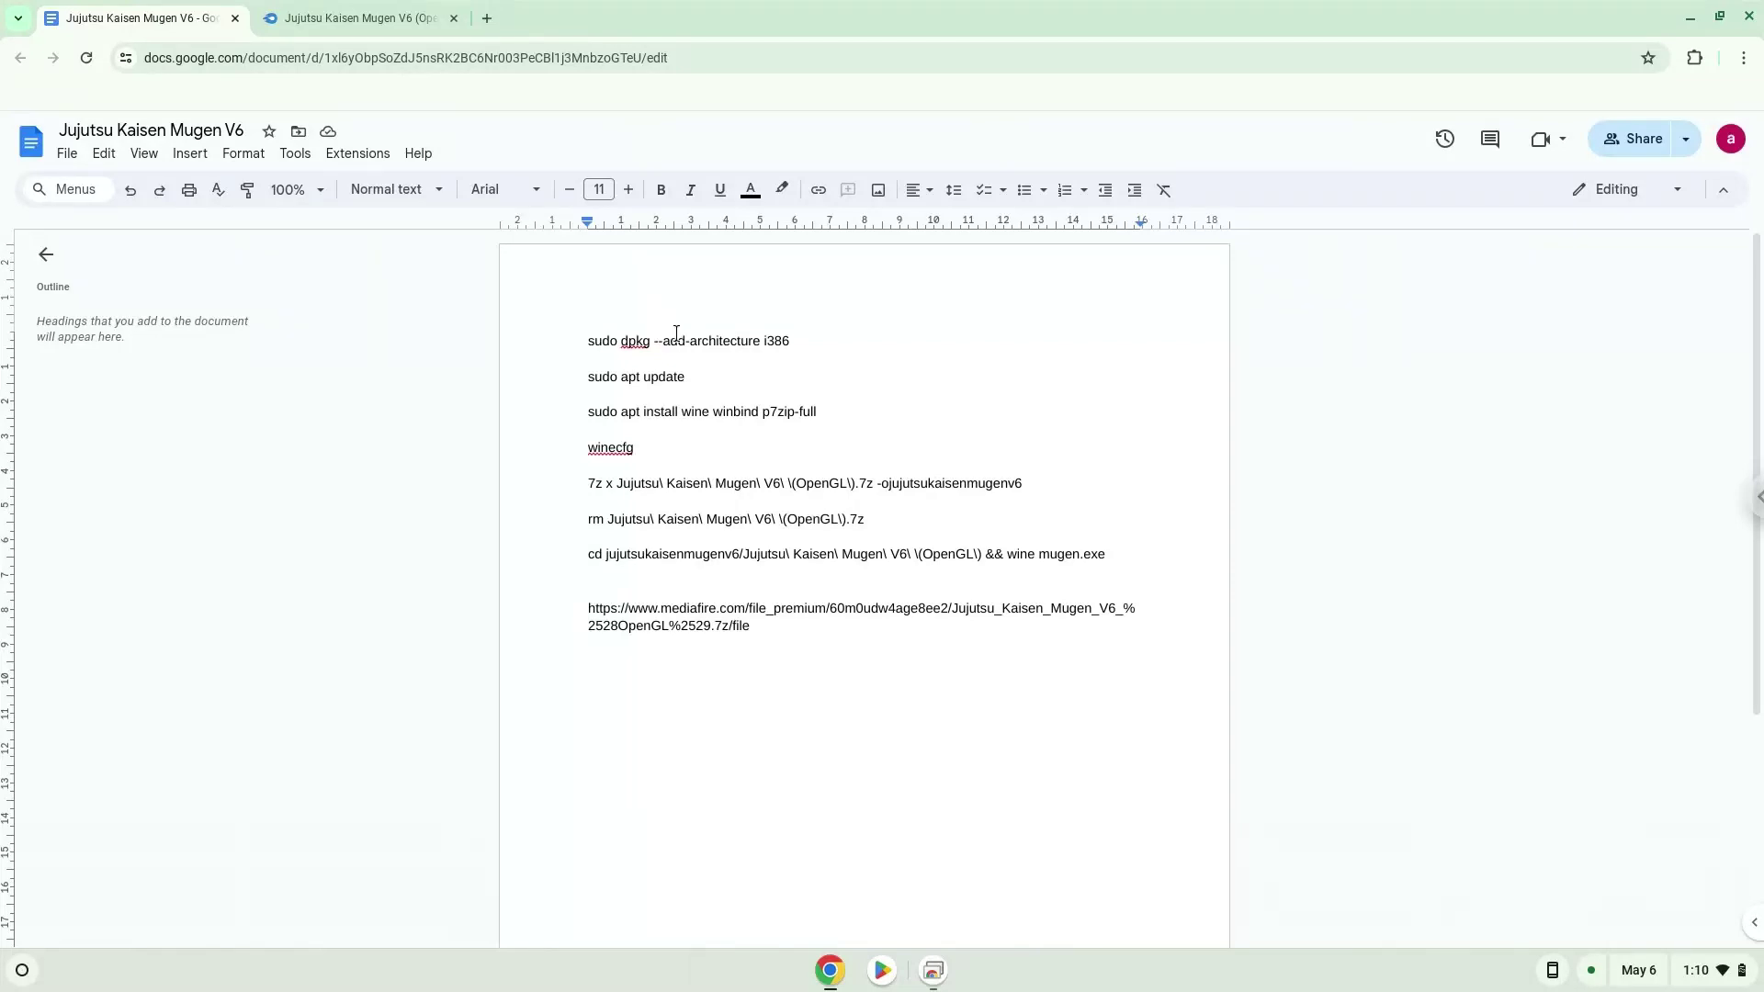
click(680, 340)
triple_click(680, 340)
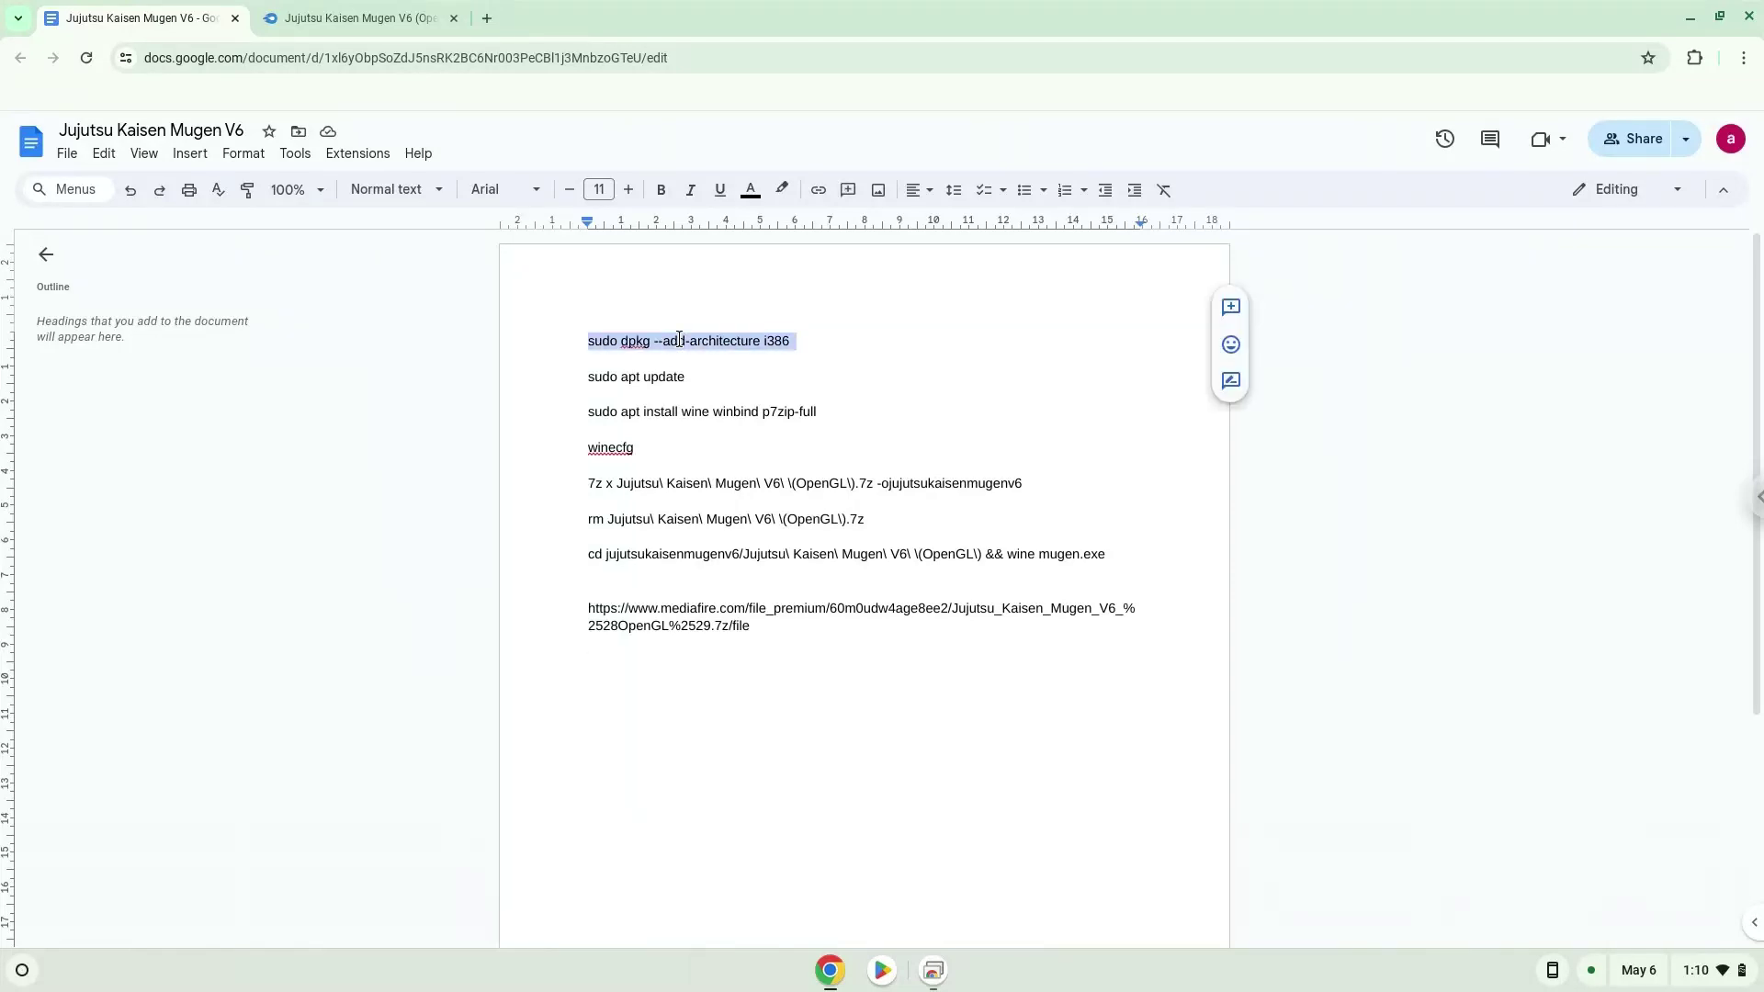
right_click(679, 340)
click(716, 405)
Step: Launch the Terminal app by searching 'ter' in the launcher
click(19, 972)
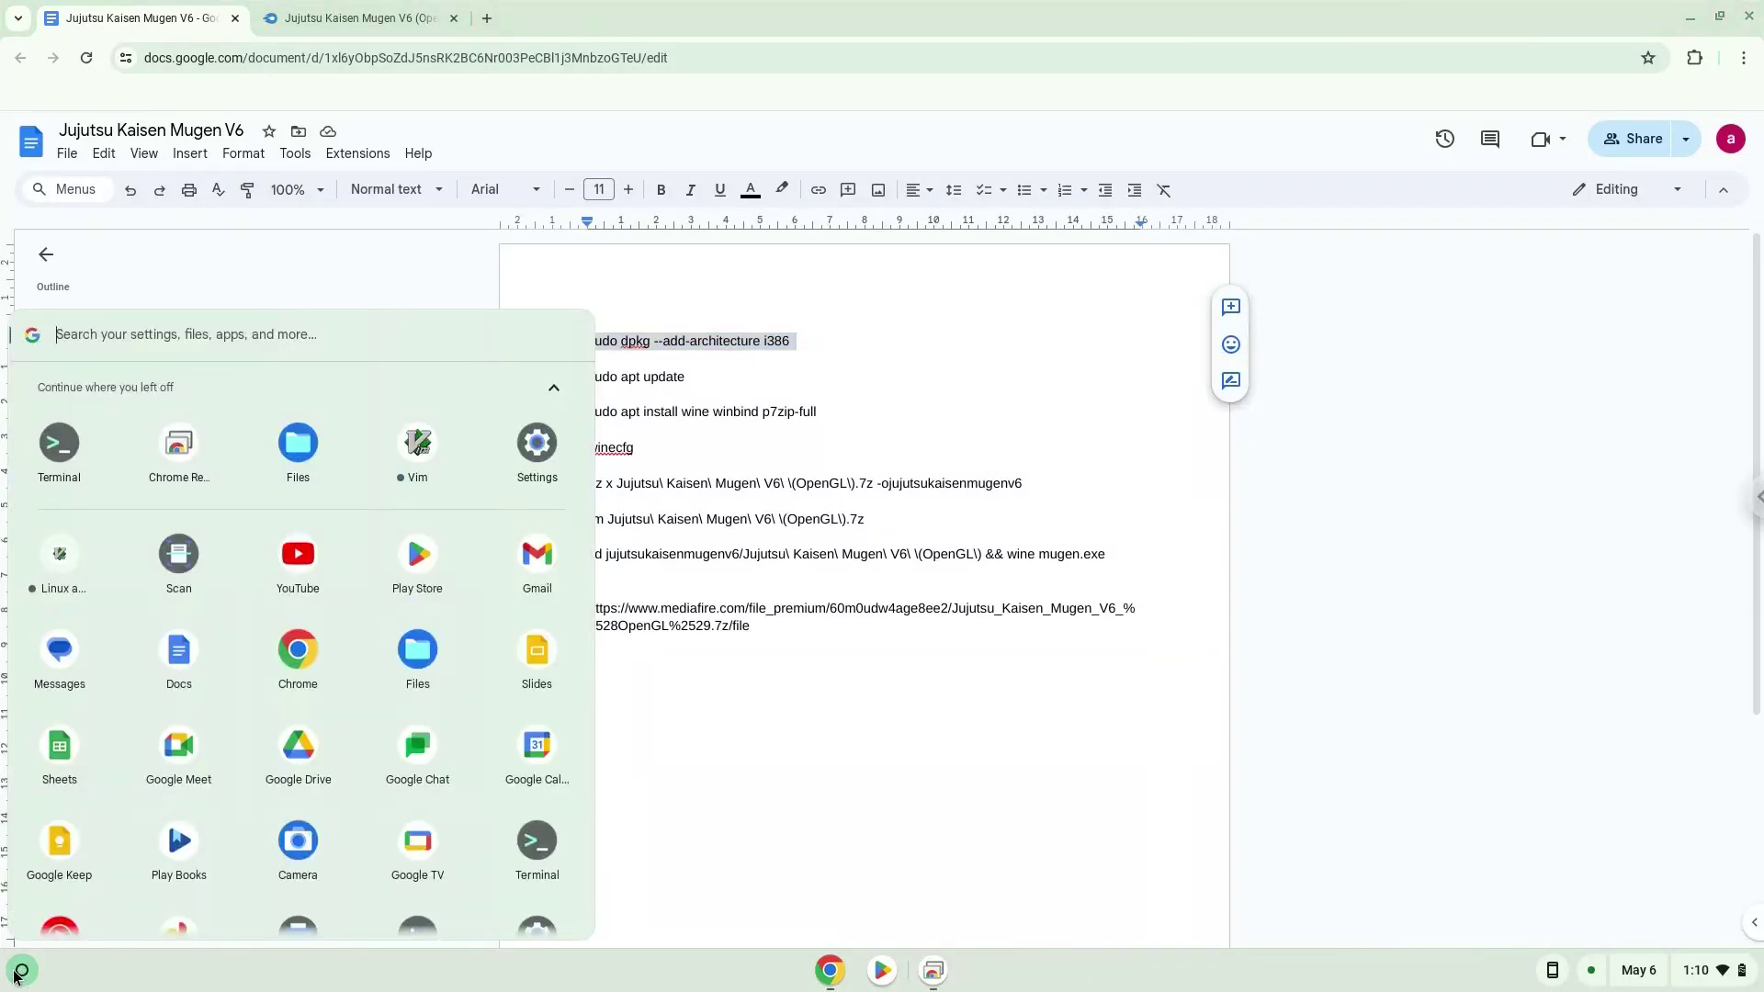
text(ter)
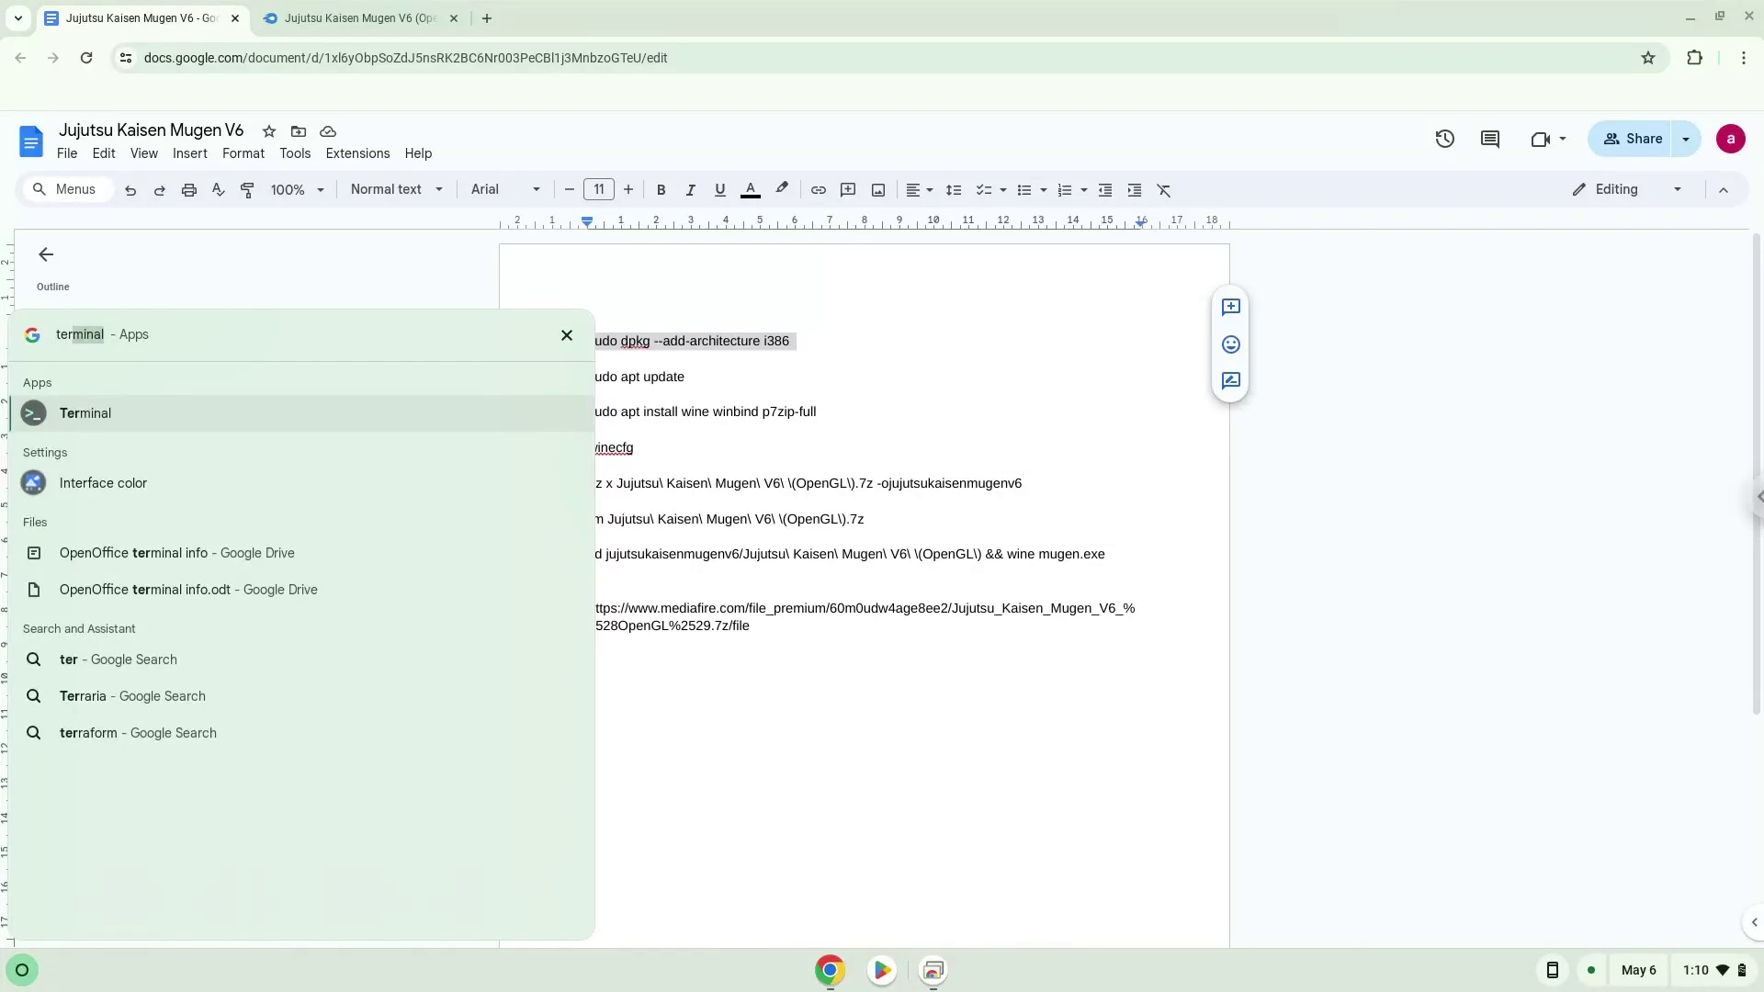
click(116, 414)
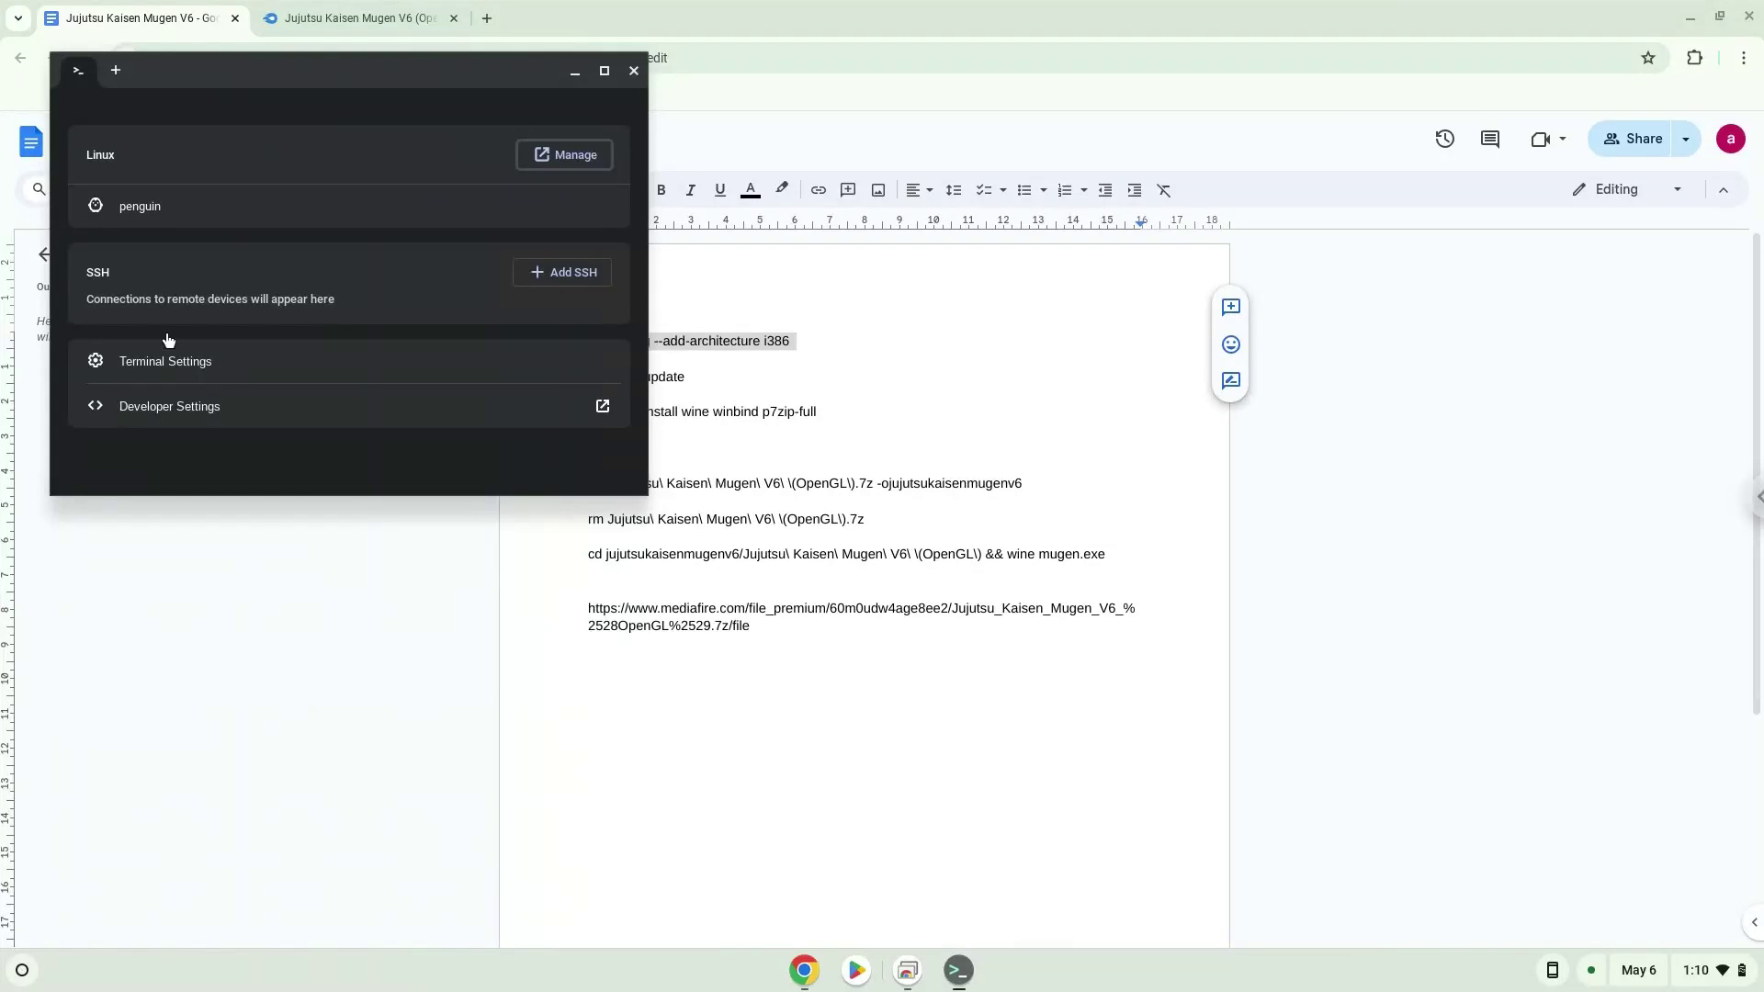
Step: Maximize Terminal and run the add-architecture and 'sudo apt update' commands copied from the doc
double_click(353, 75)
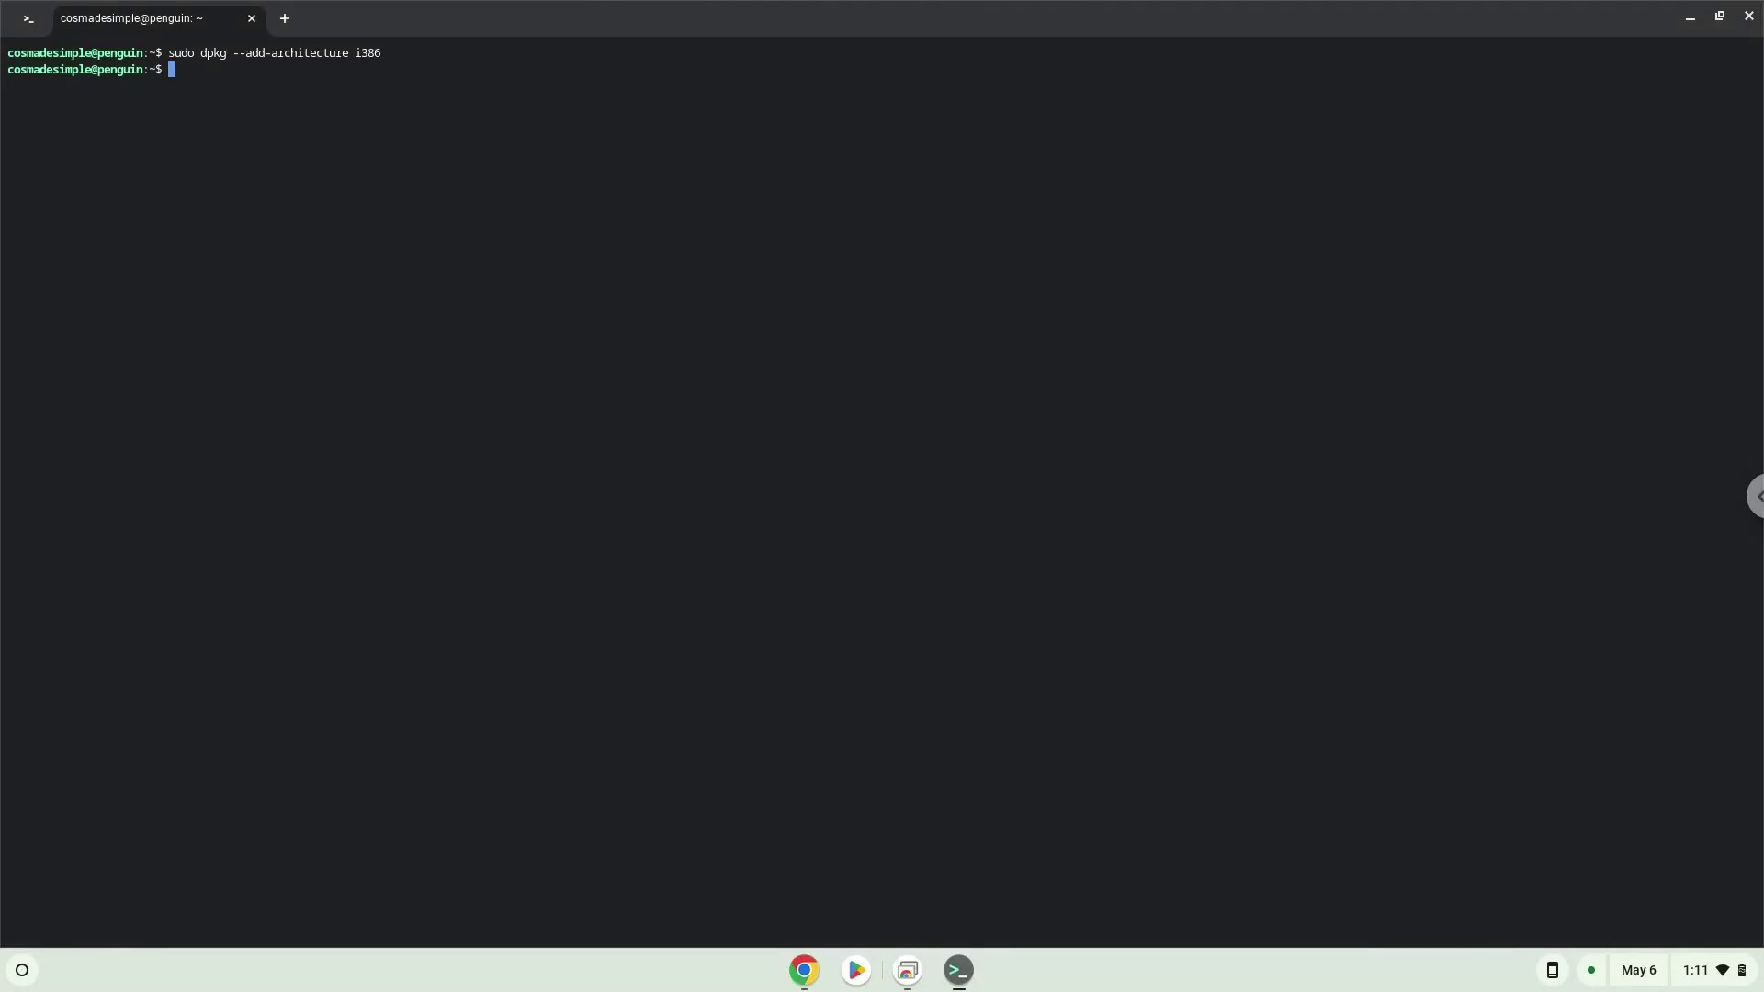
click(793, 964)
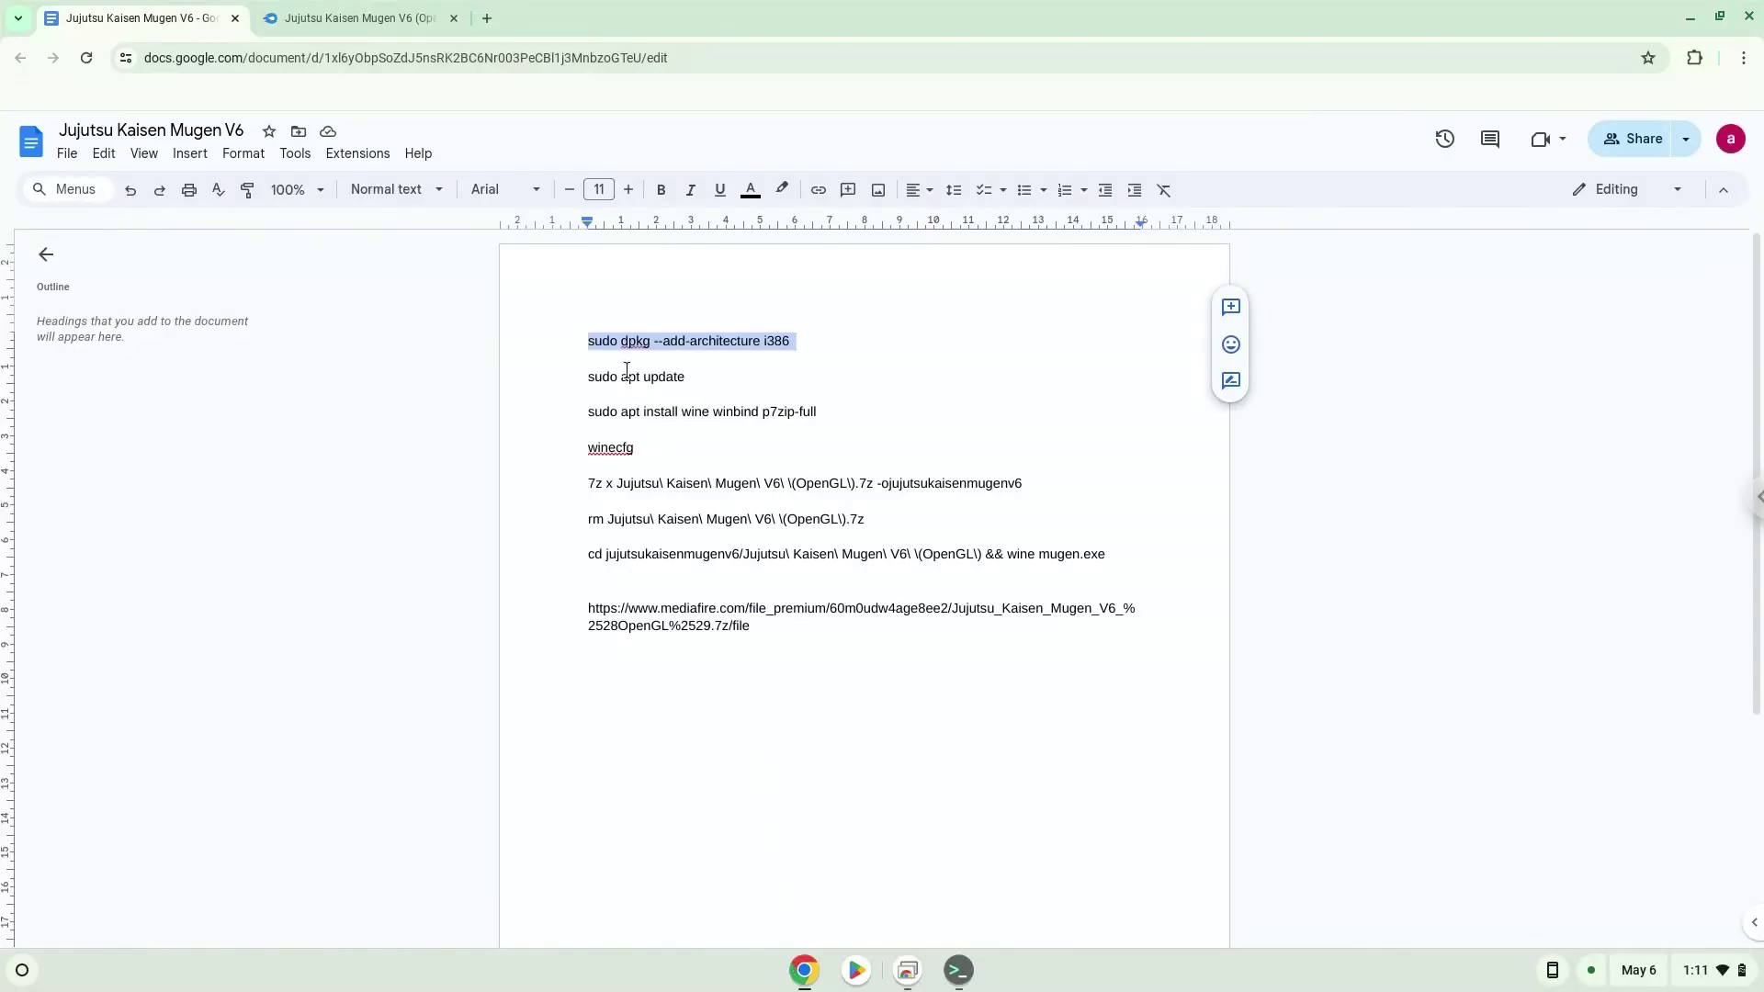
triple_click(623, 376)
right_click(625, 376)
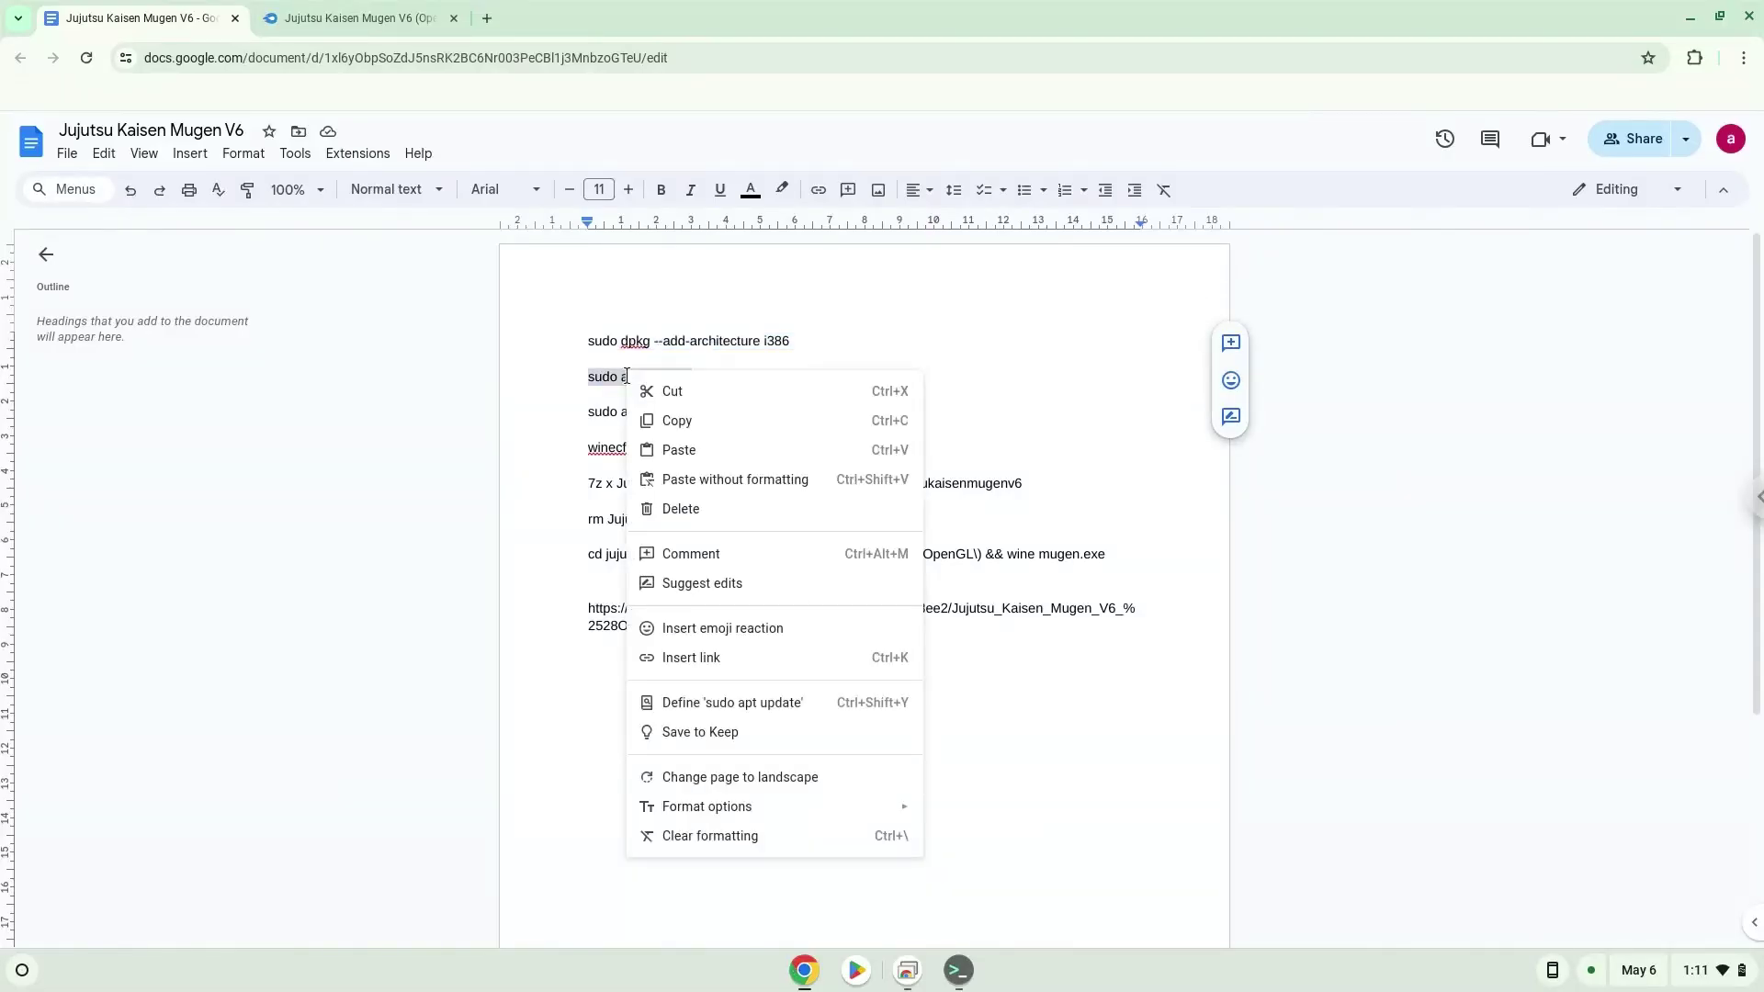
click(648, 421)
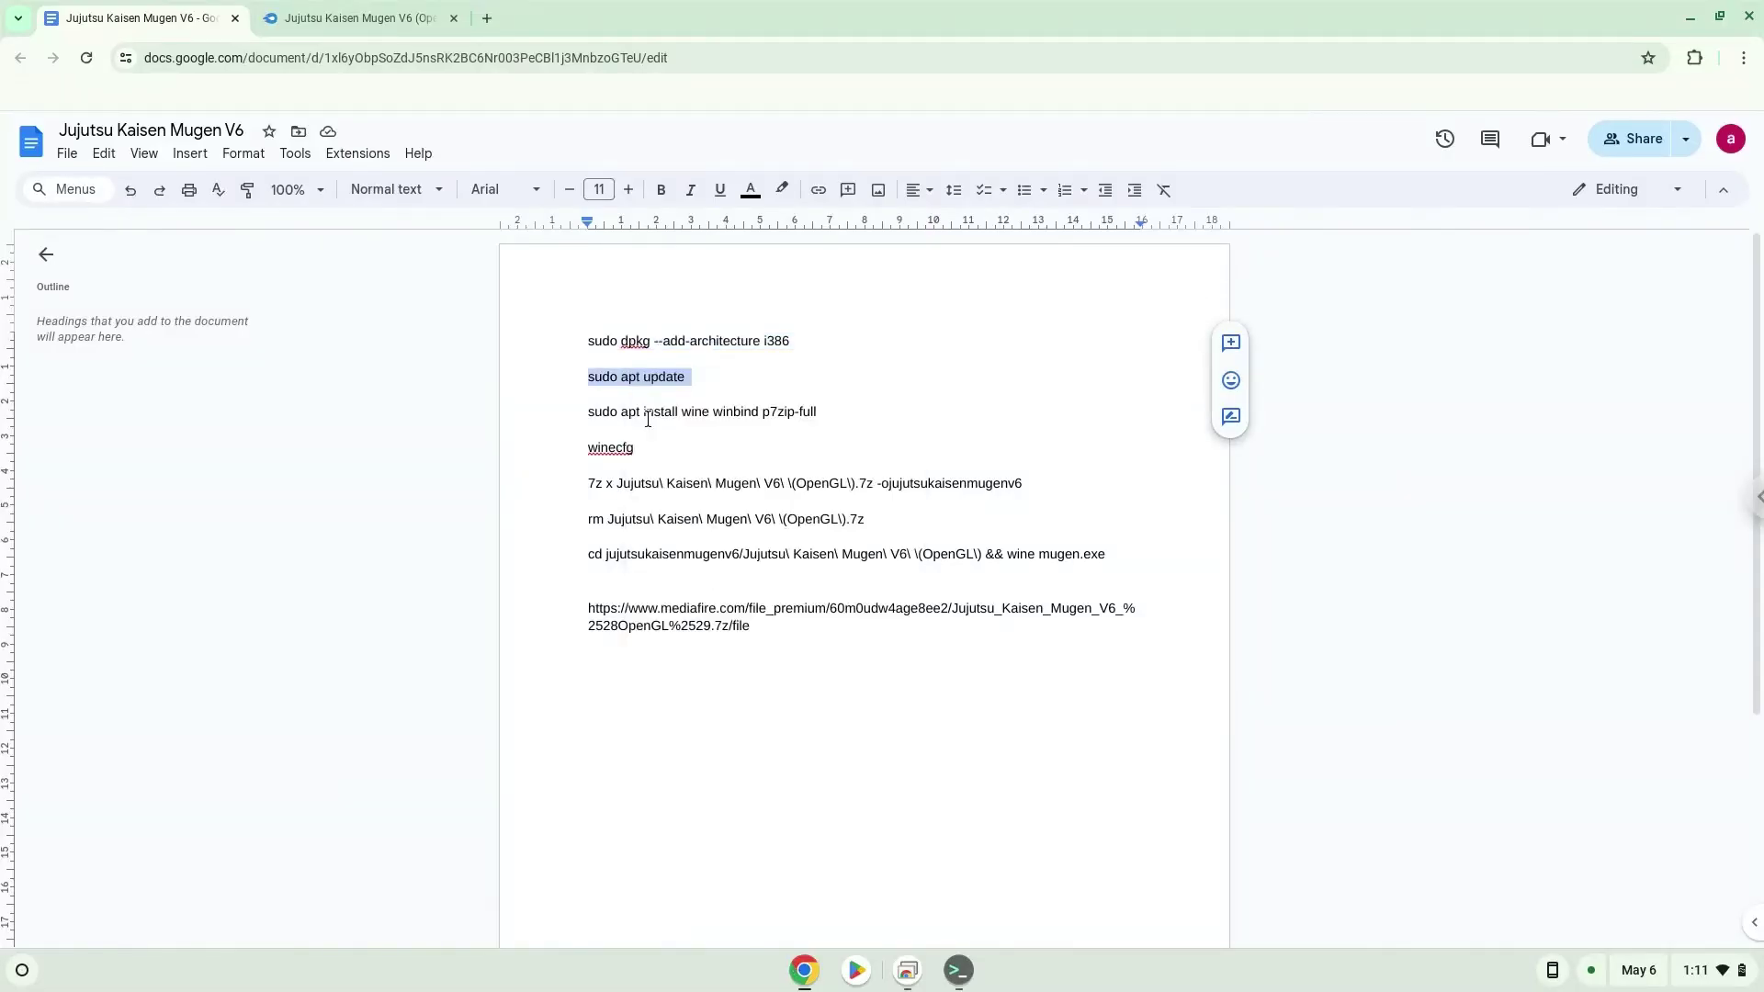
click(955, 979)
right_click(665, 461)
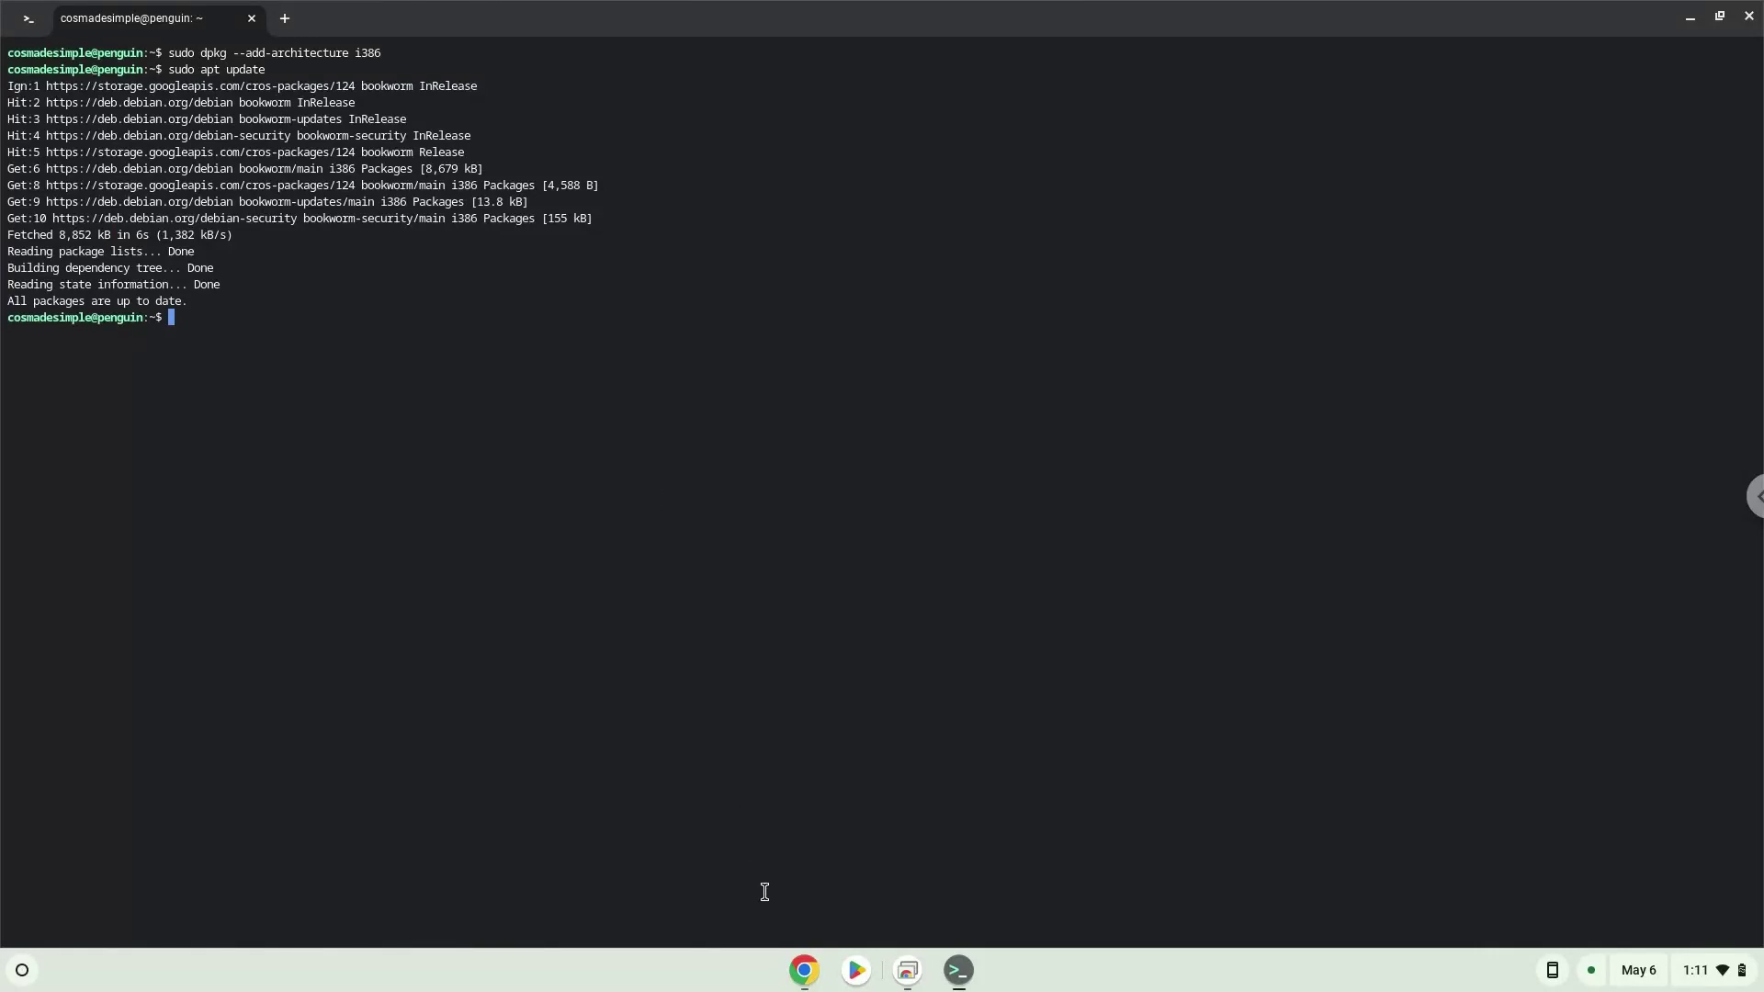
Step: Select the 'sudo apt install wine winbind p7zip-full' line in the doc
click(806, 967)
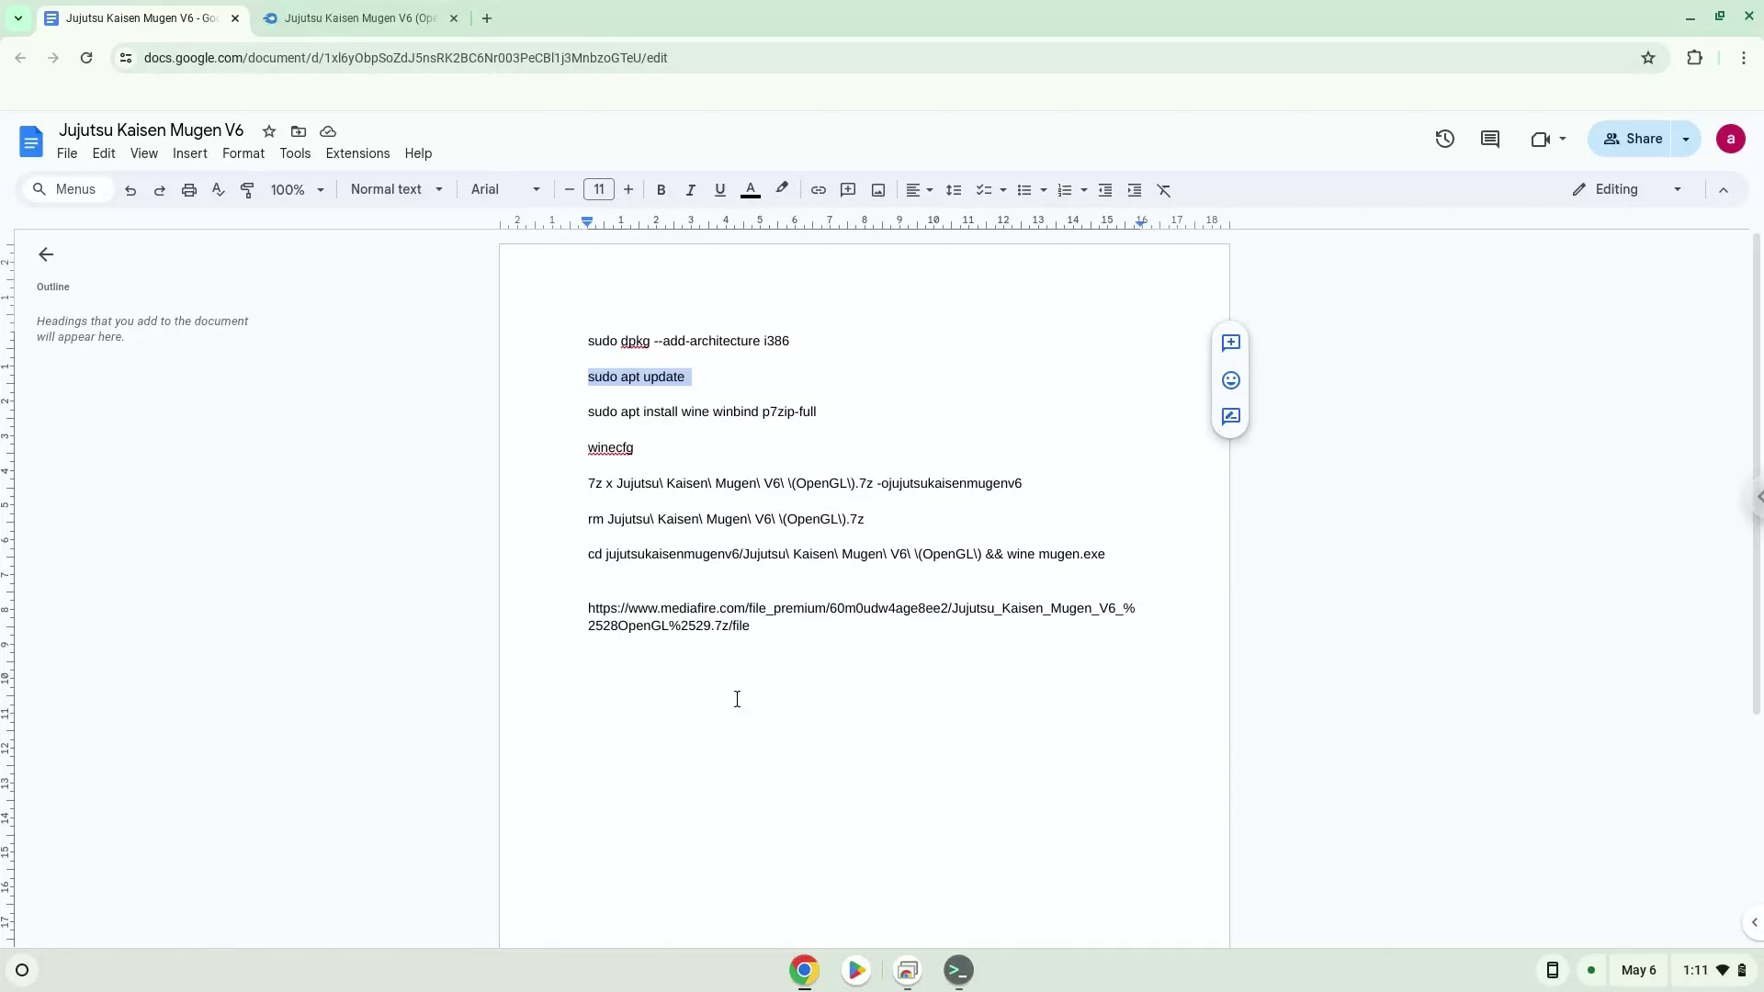
triple_click(688, 411)
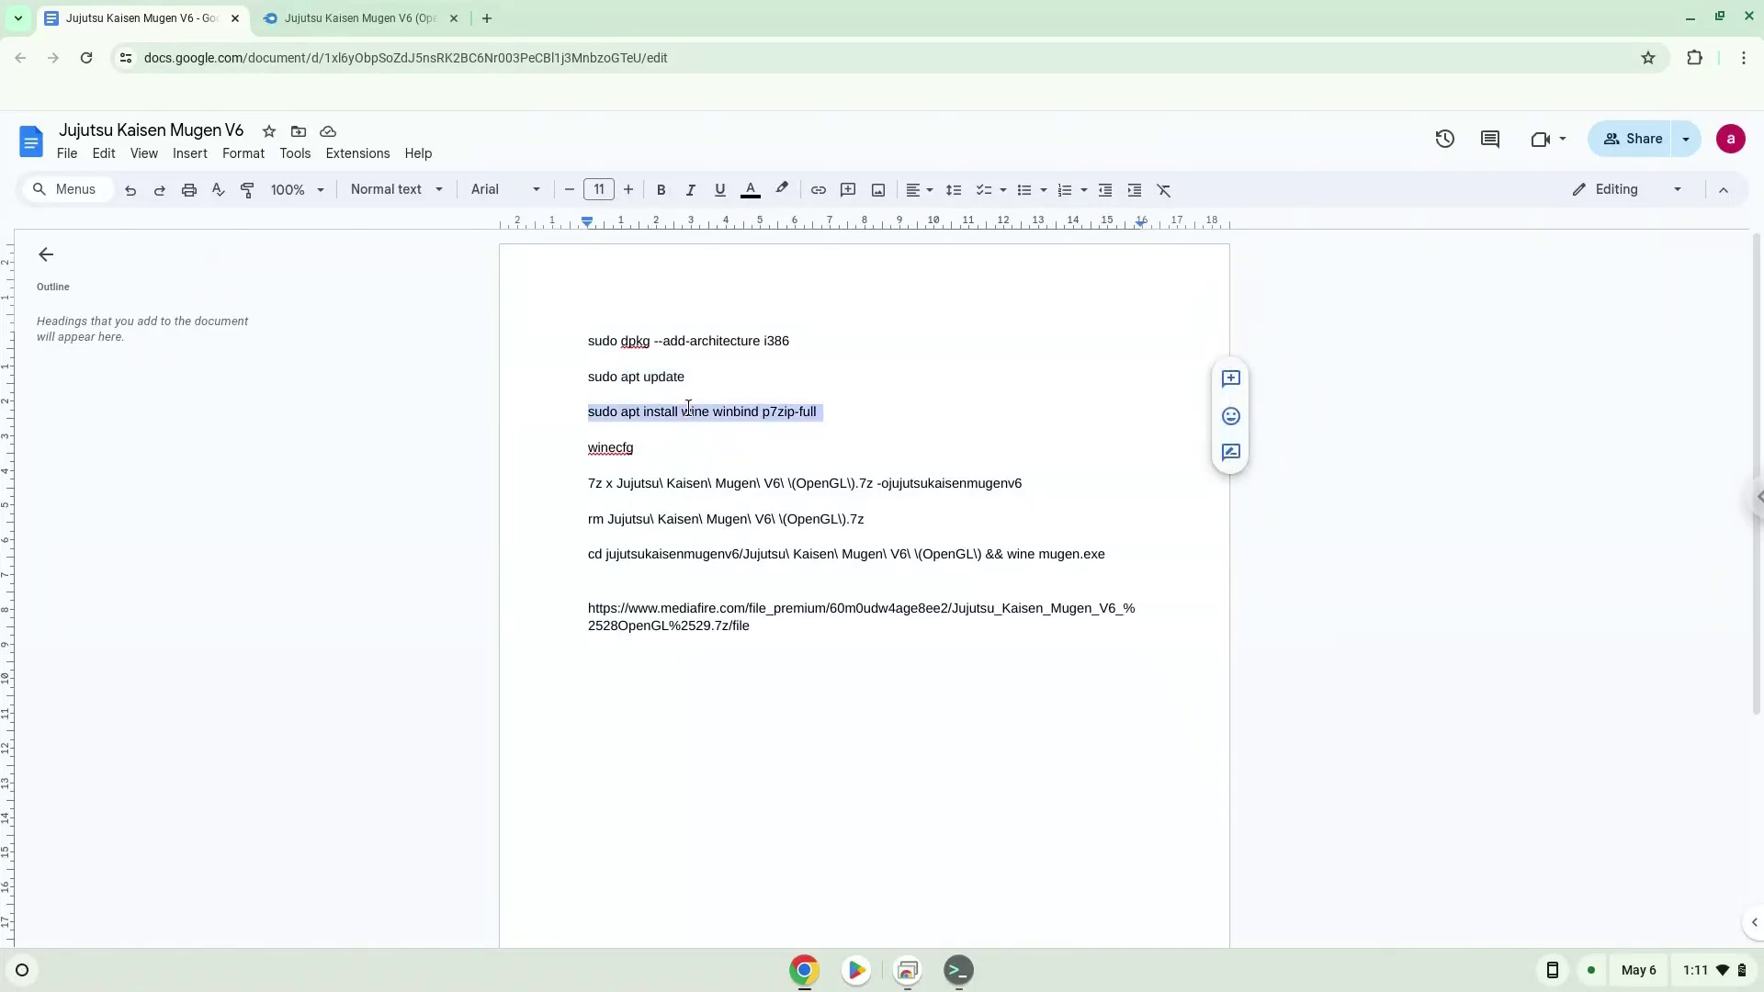
right_click(689, 411)
Step: Copy and run 'sudo apt install wine winbind p7zip-full' in Terminal, confirming the install
click(734, 459)
click(942, 974)
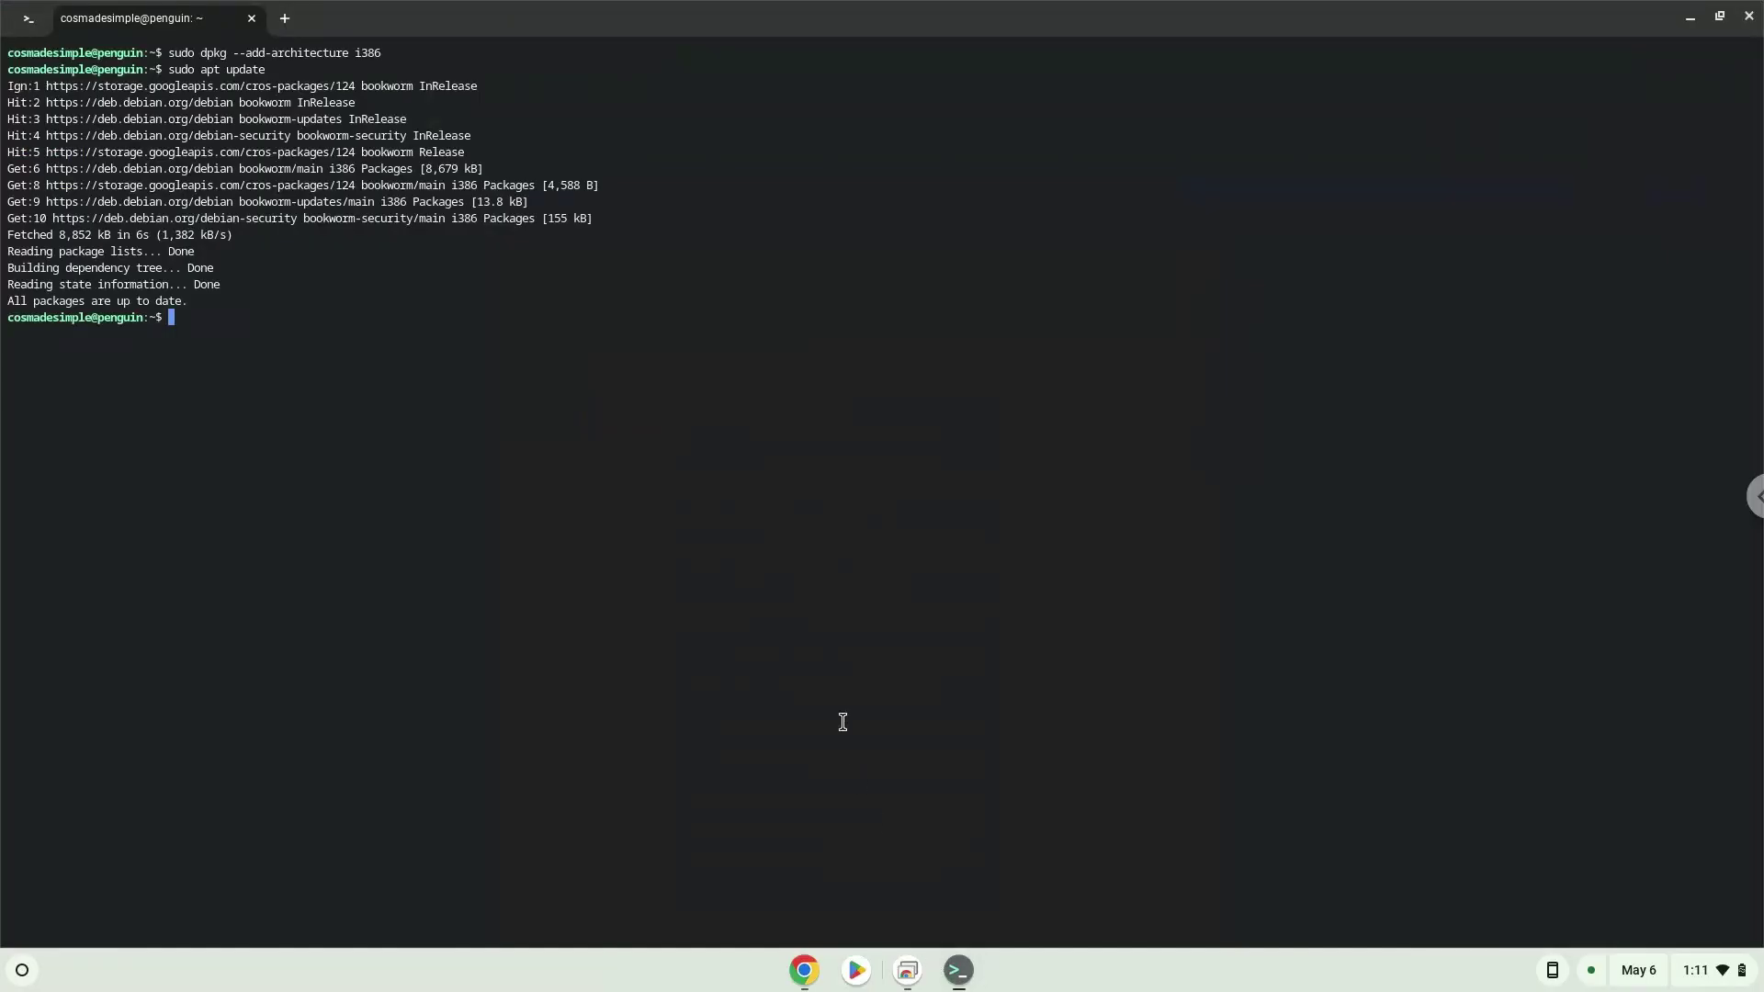
key(ctrl+shift+v)
key(Return)
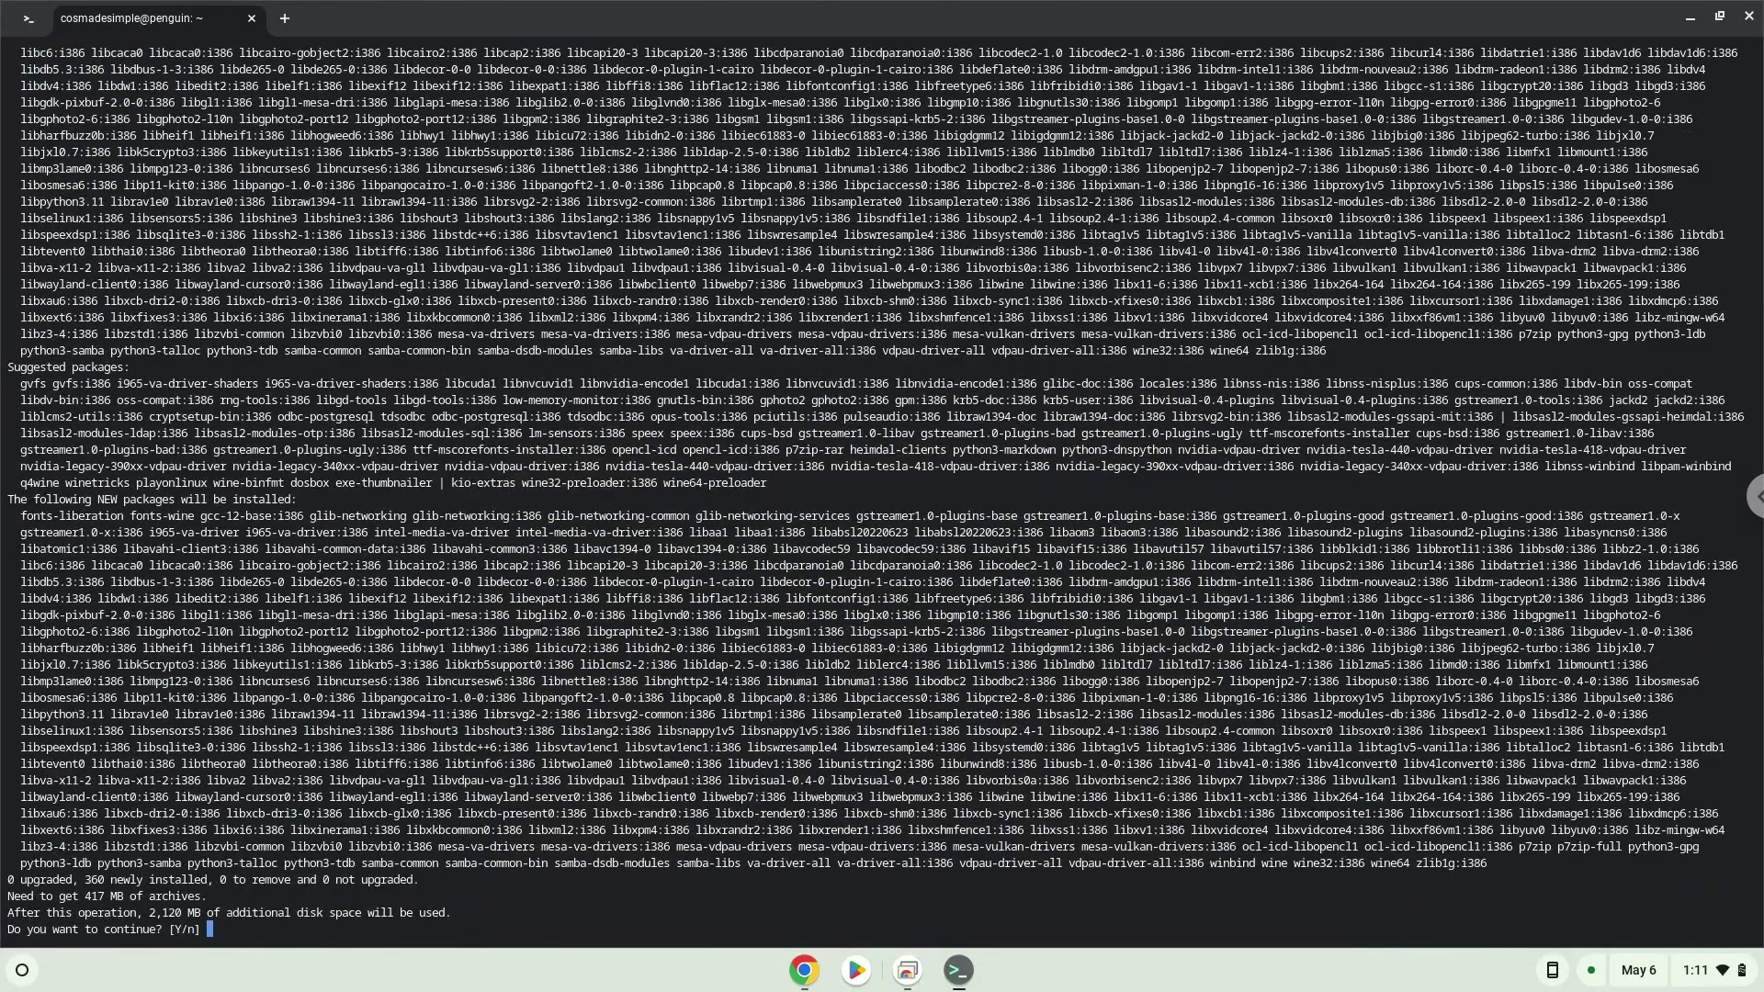
key(Return)
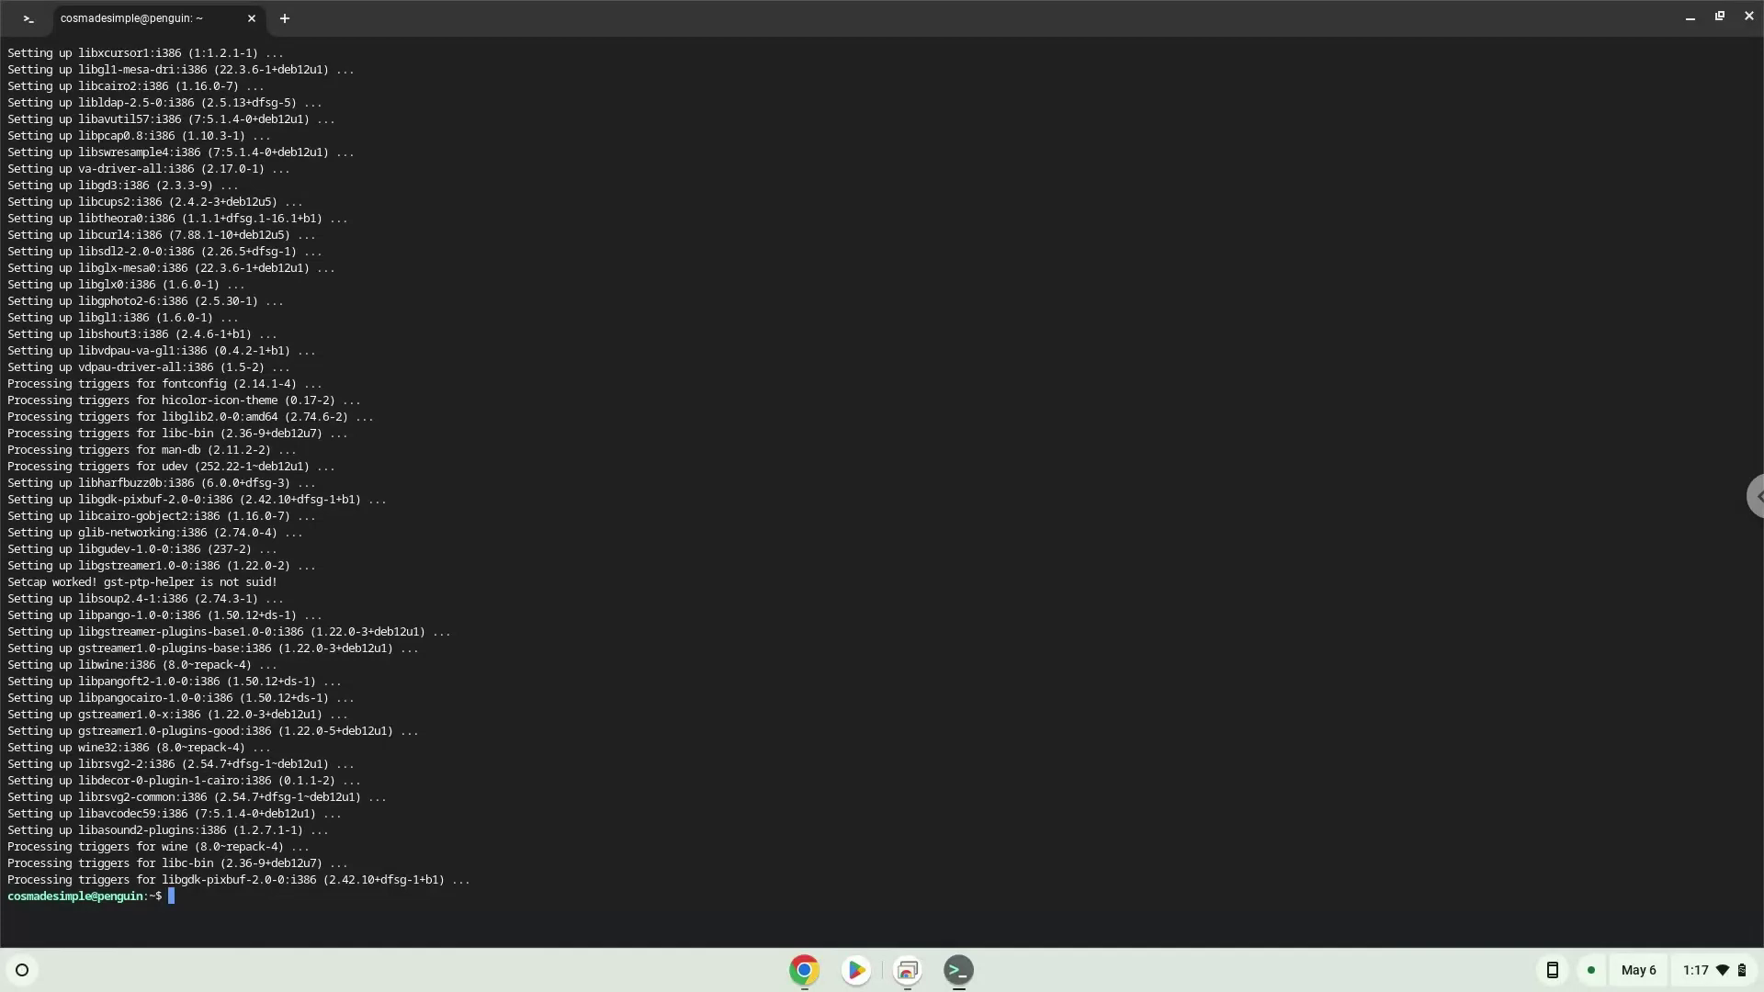
Step: Copy 'winecfg' from the doc, run it in Terminal, and close the Wine configuration window
click(802, 971)
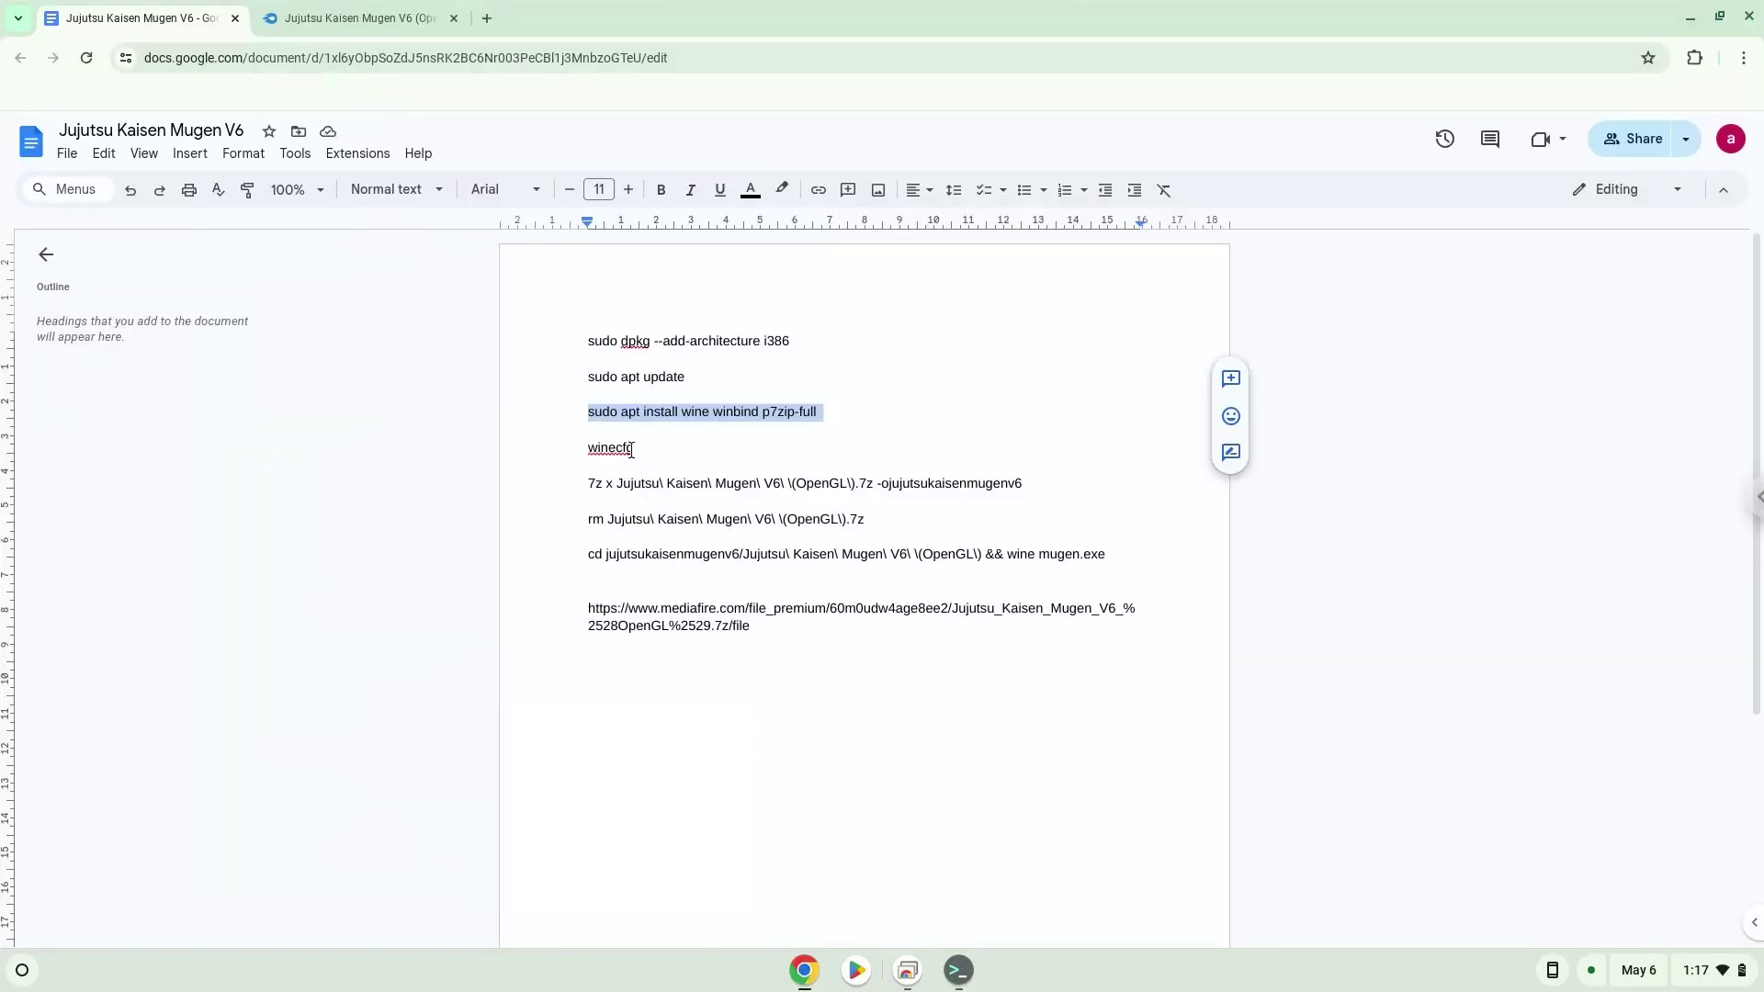
double_click(631, 449)
right_click(631, 448)
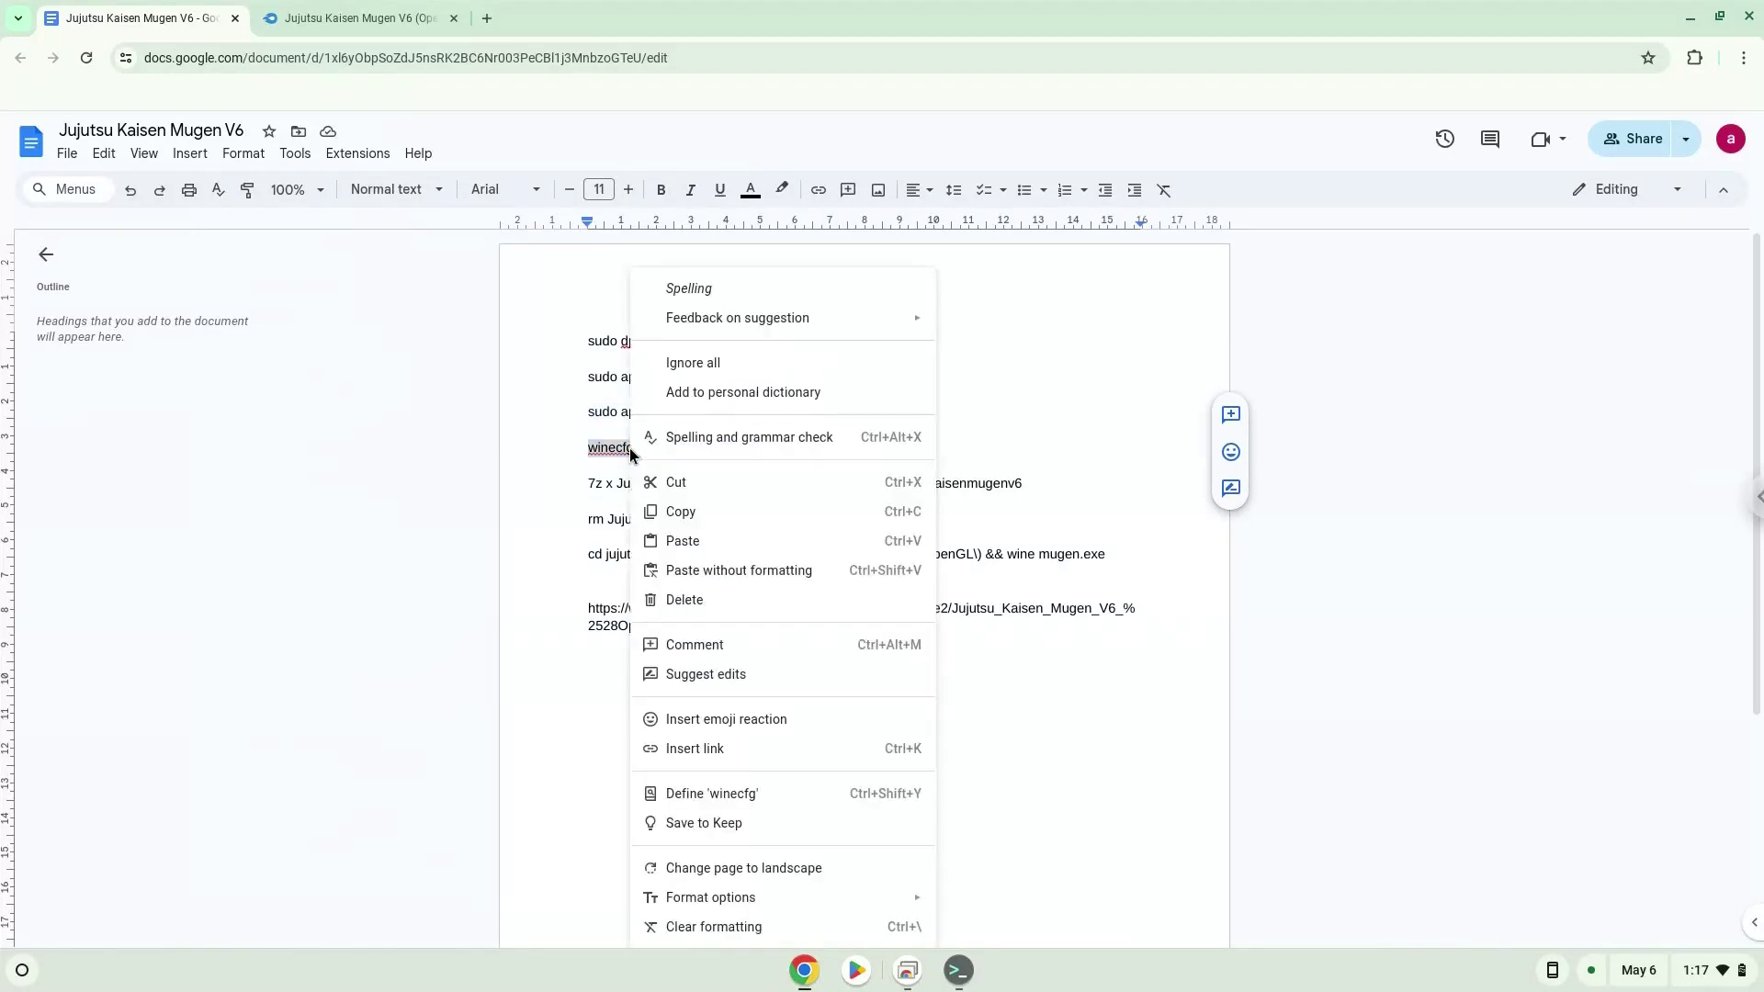
click(660, 513)
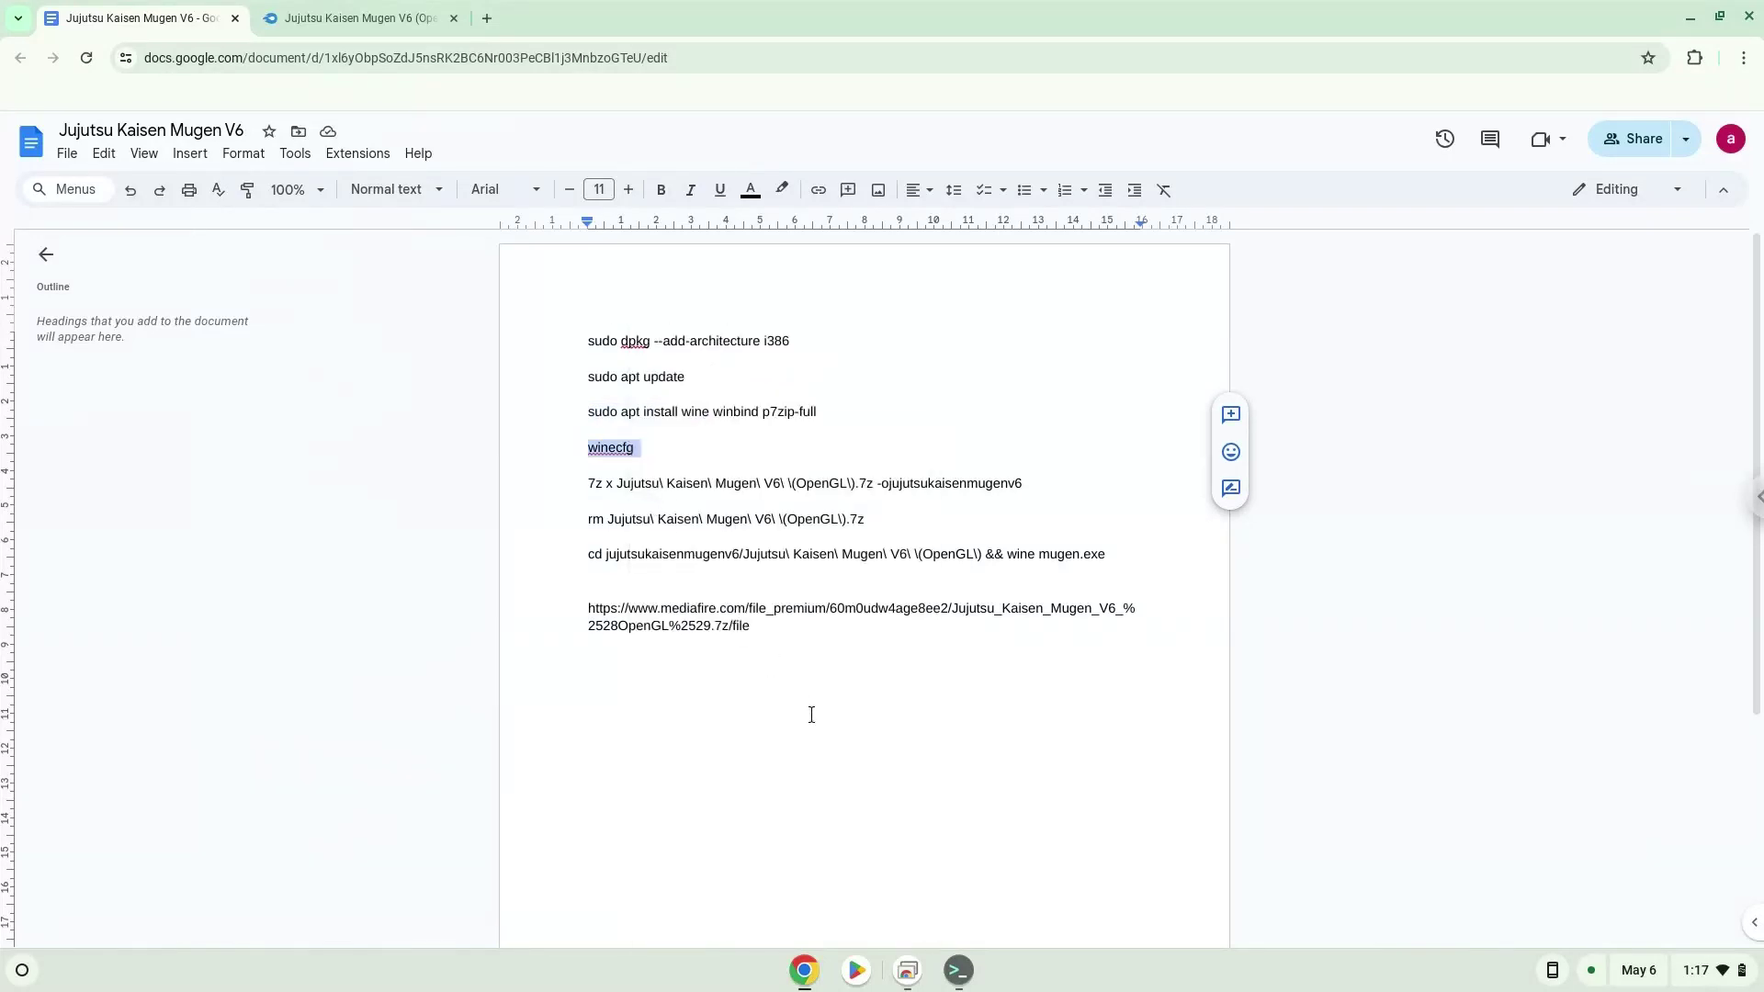
click(955, 970)
key(ctrl+shift+v)
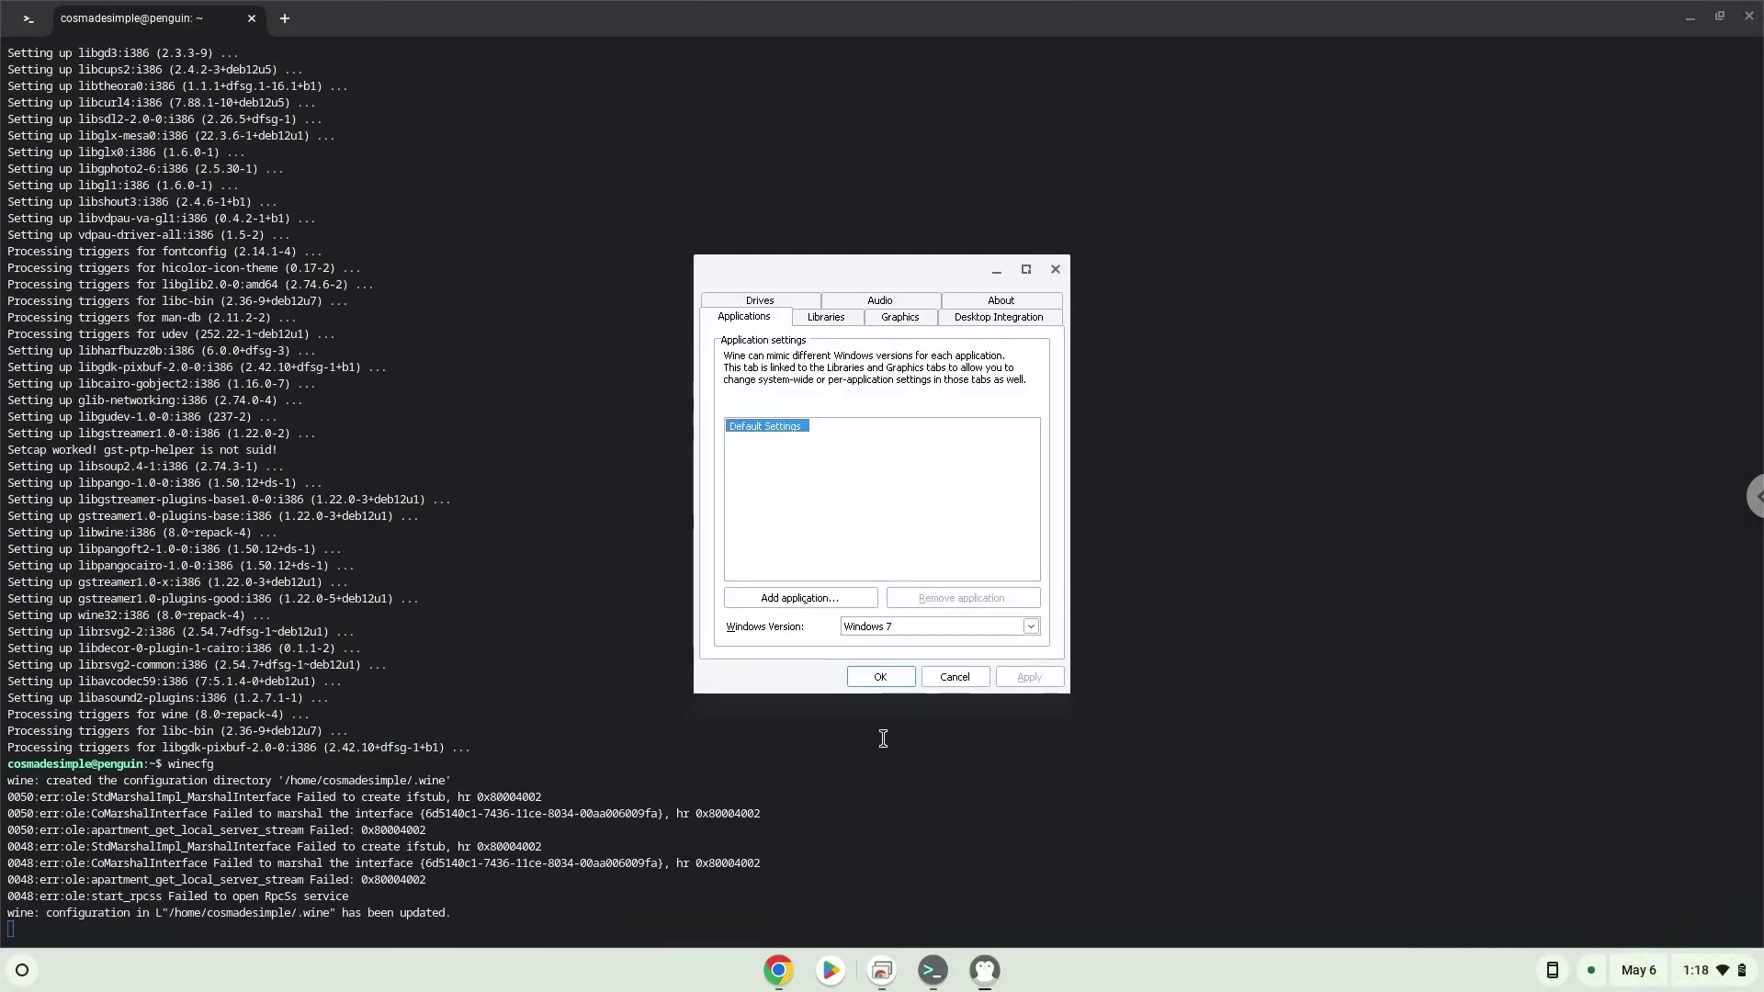
click(1056, 269)
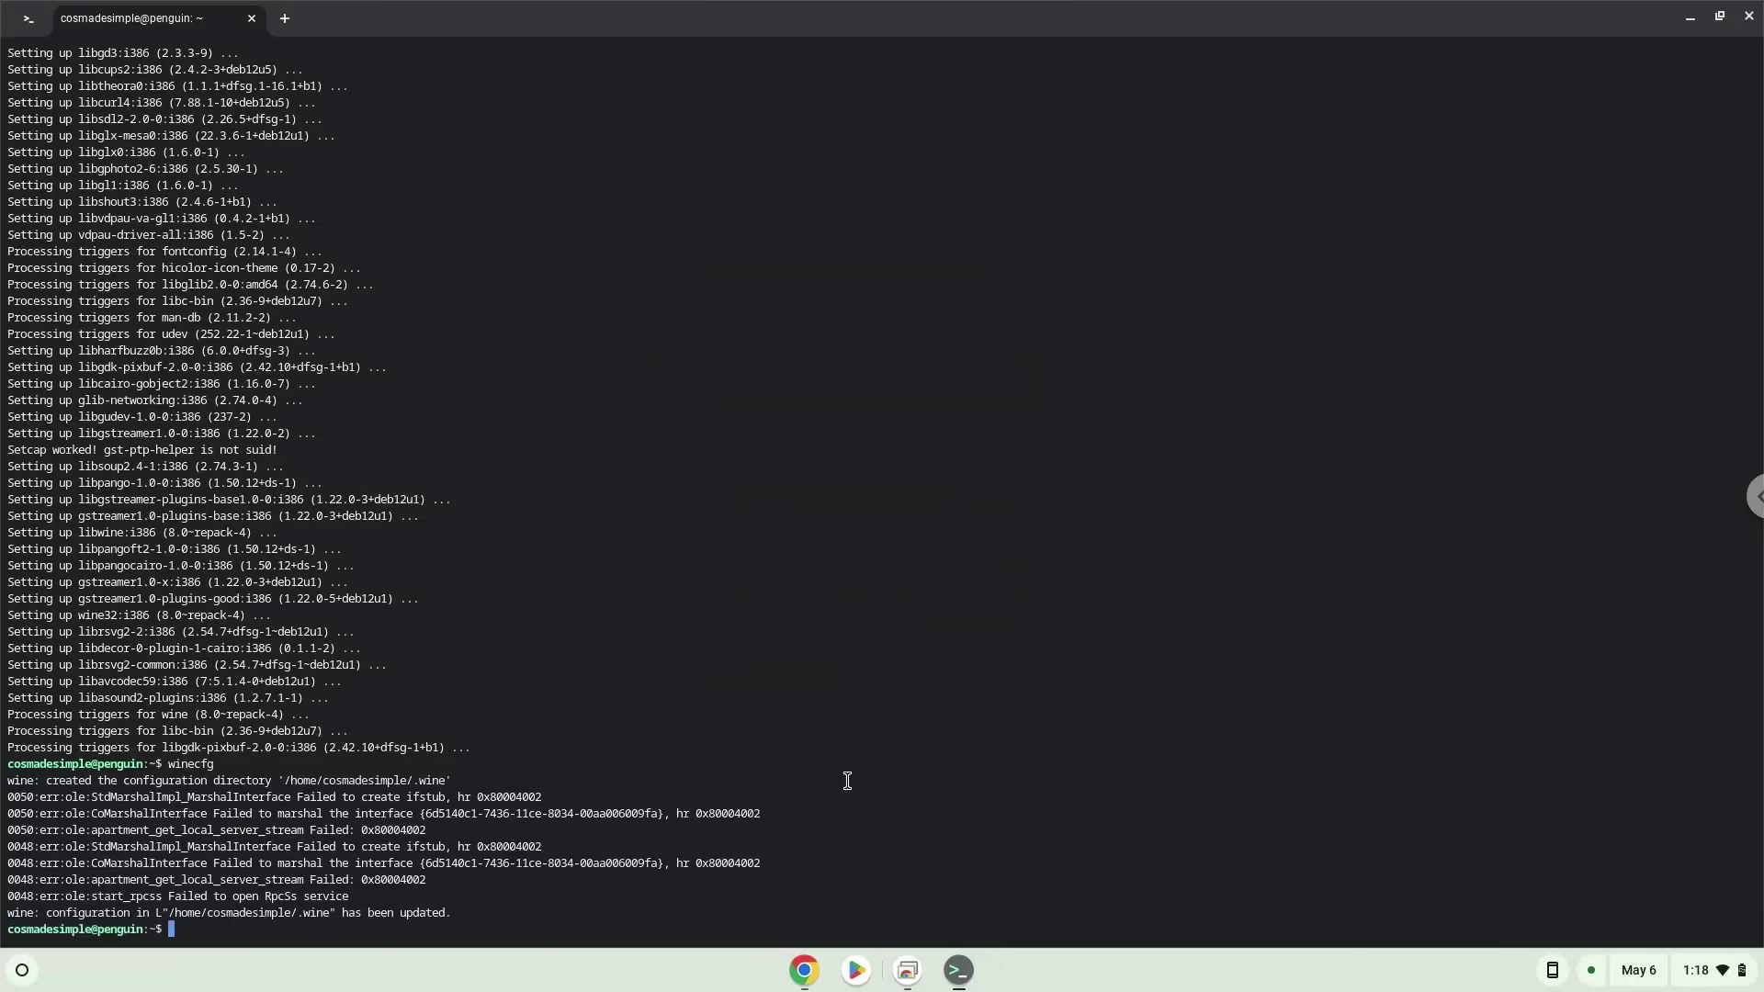
Step: Copy the '7z x' line from the doc and run it to extract into jujutsukaisenmugenv6
click(804, 968)
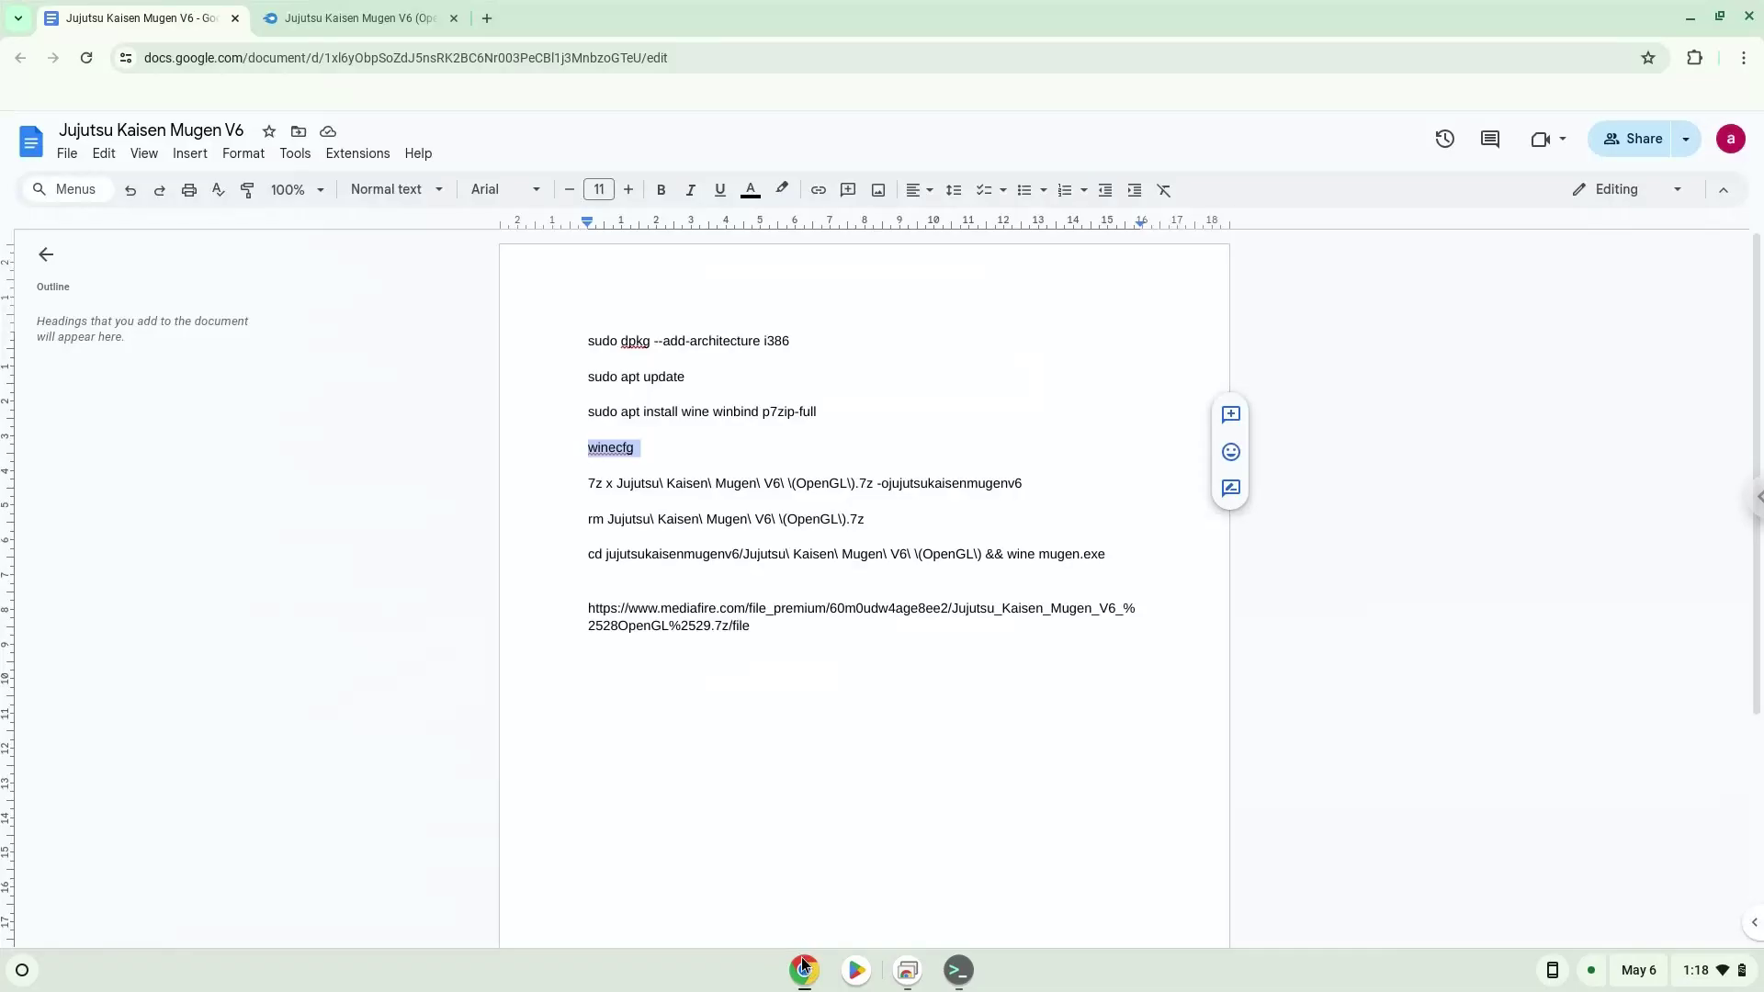
triple_click(716, 484)
right_click(716, 484)
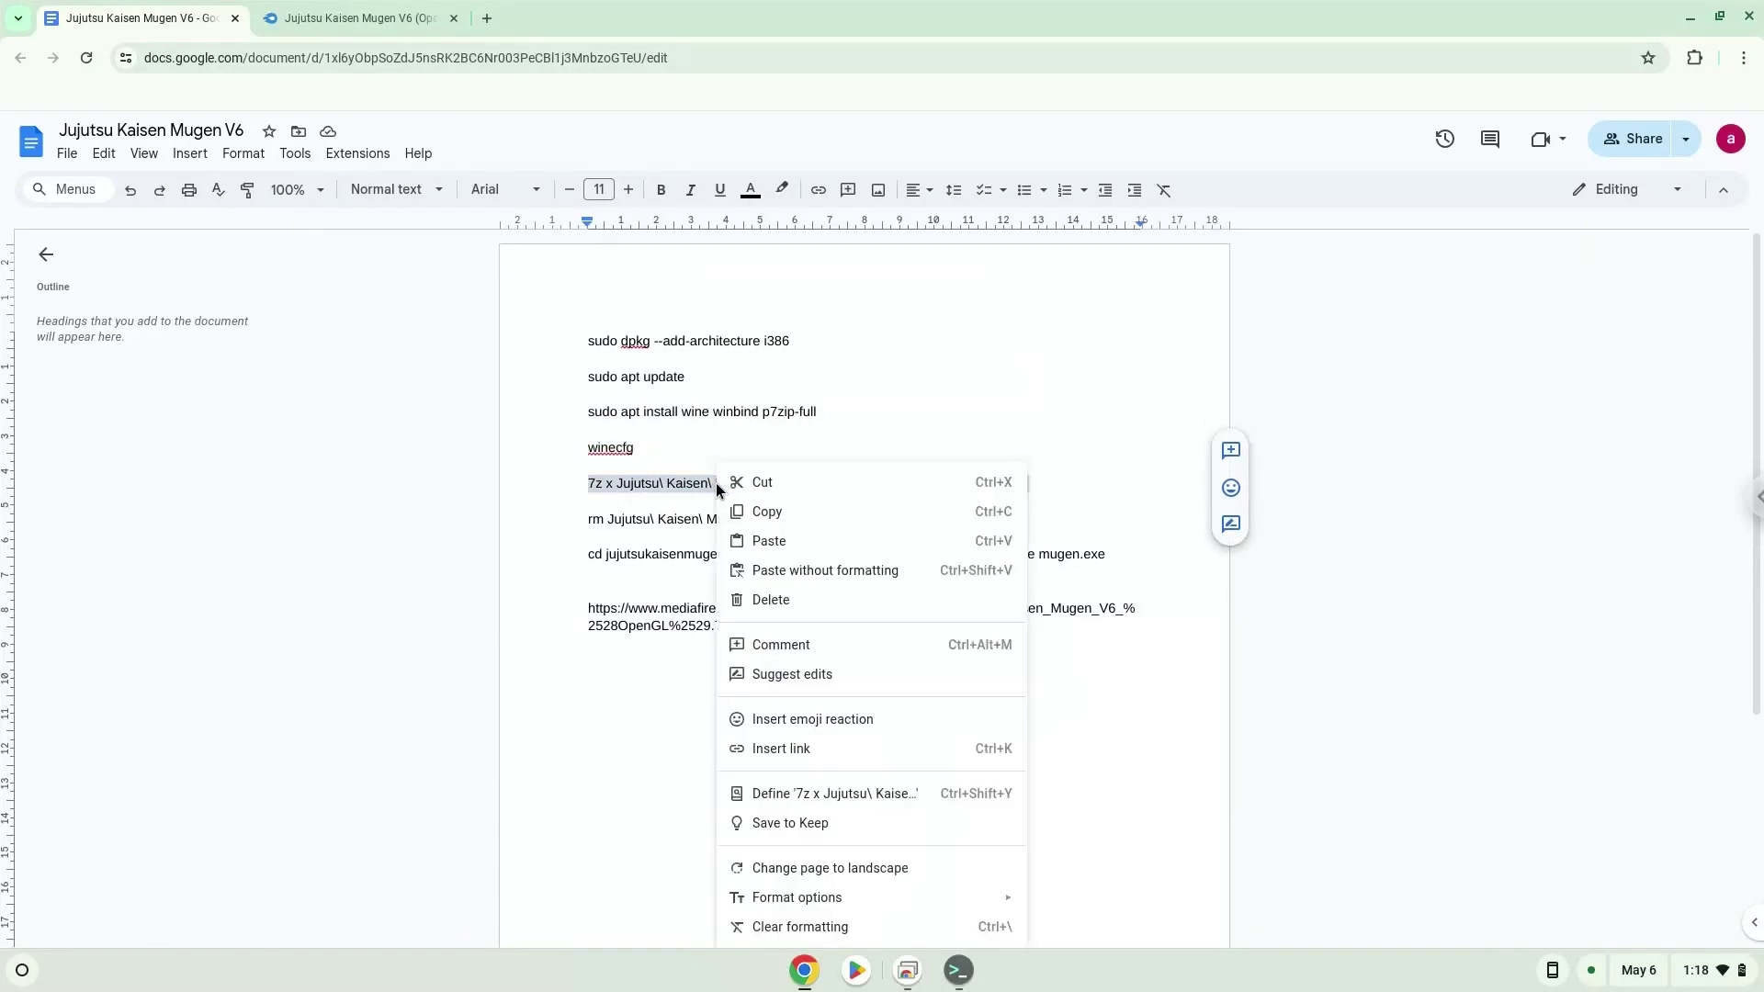
click(768, 510)
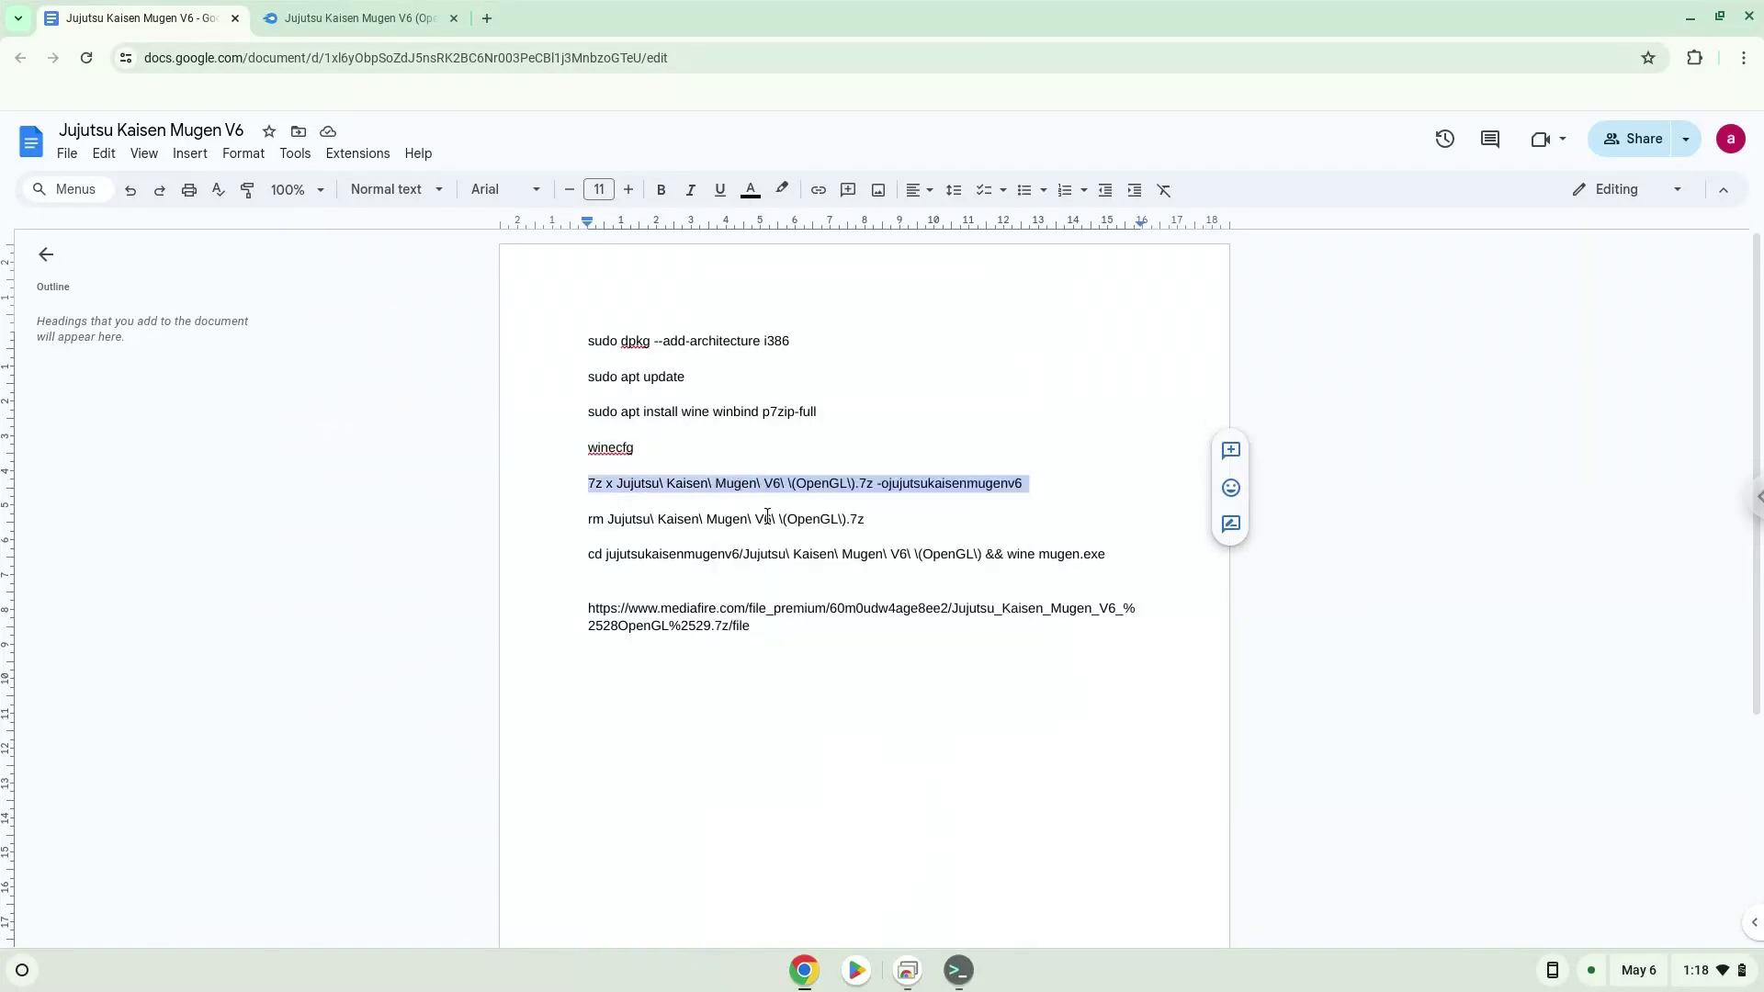
click(966, 974)
key(ctrl+shift+v)
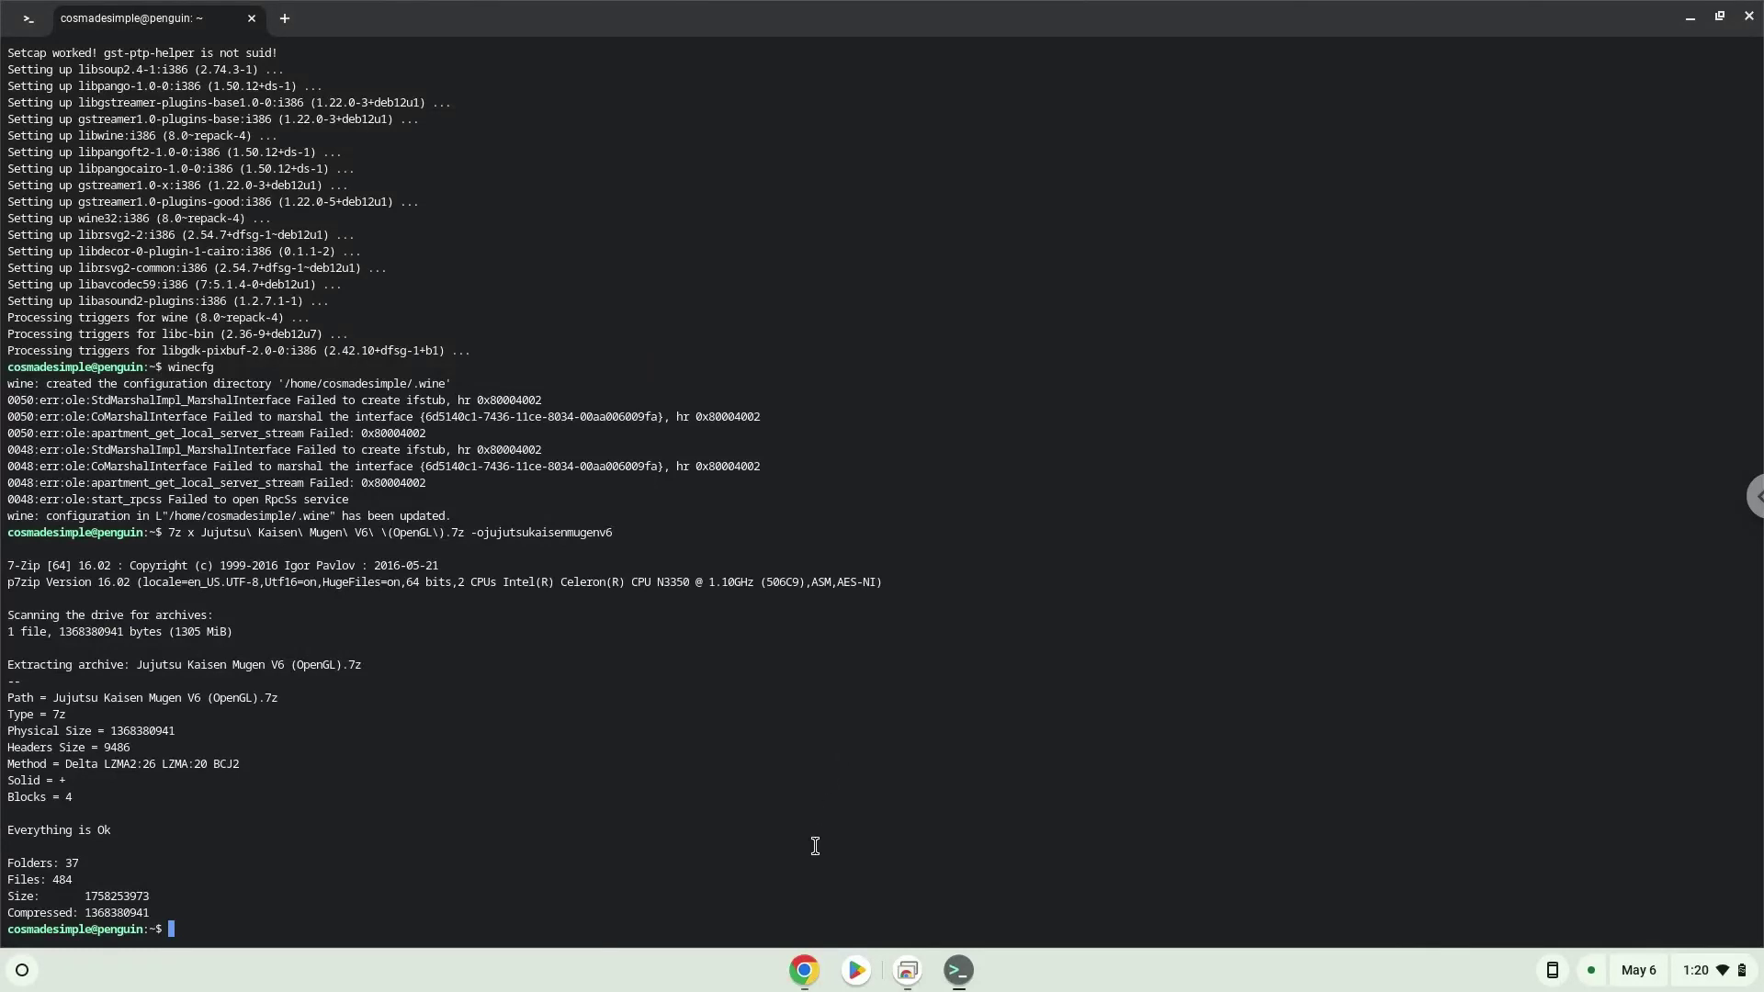
Step: Copy the rm line from the Docs notes and run it in Terminal to delete the .7z archive
click(805, 971)
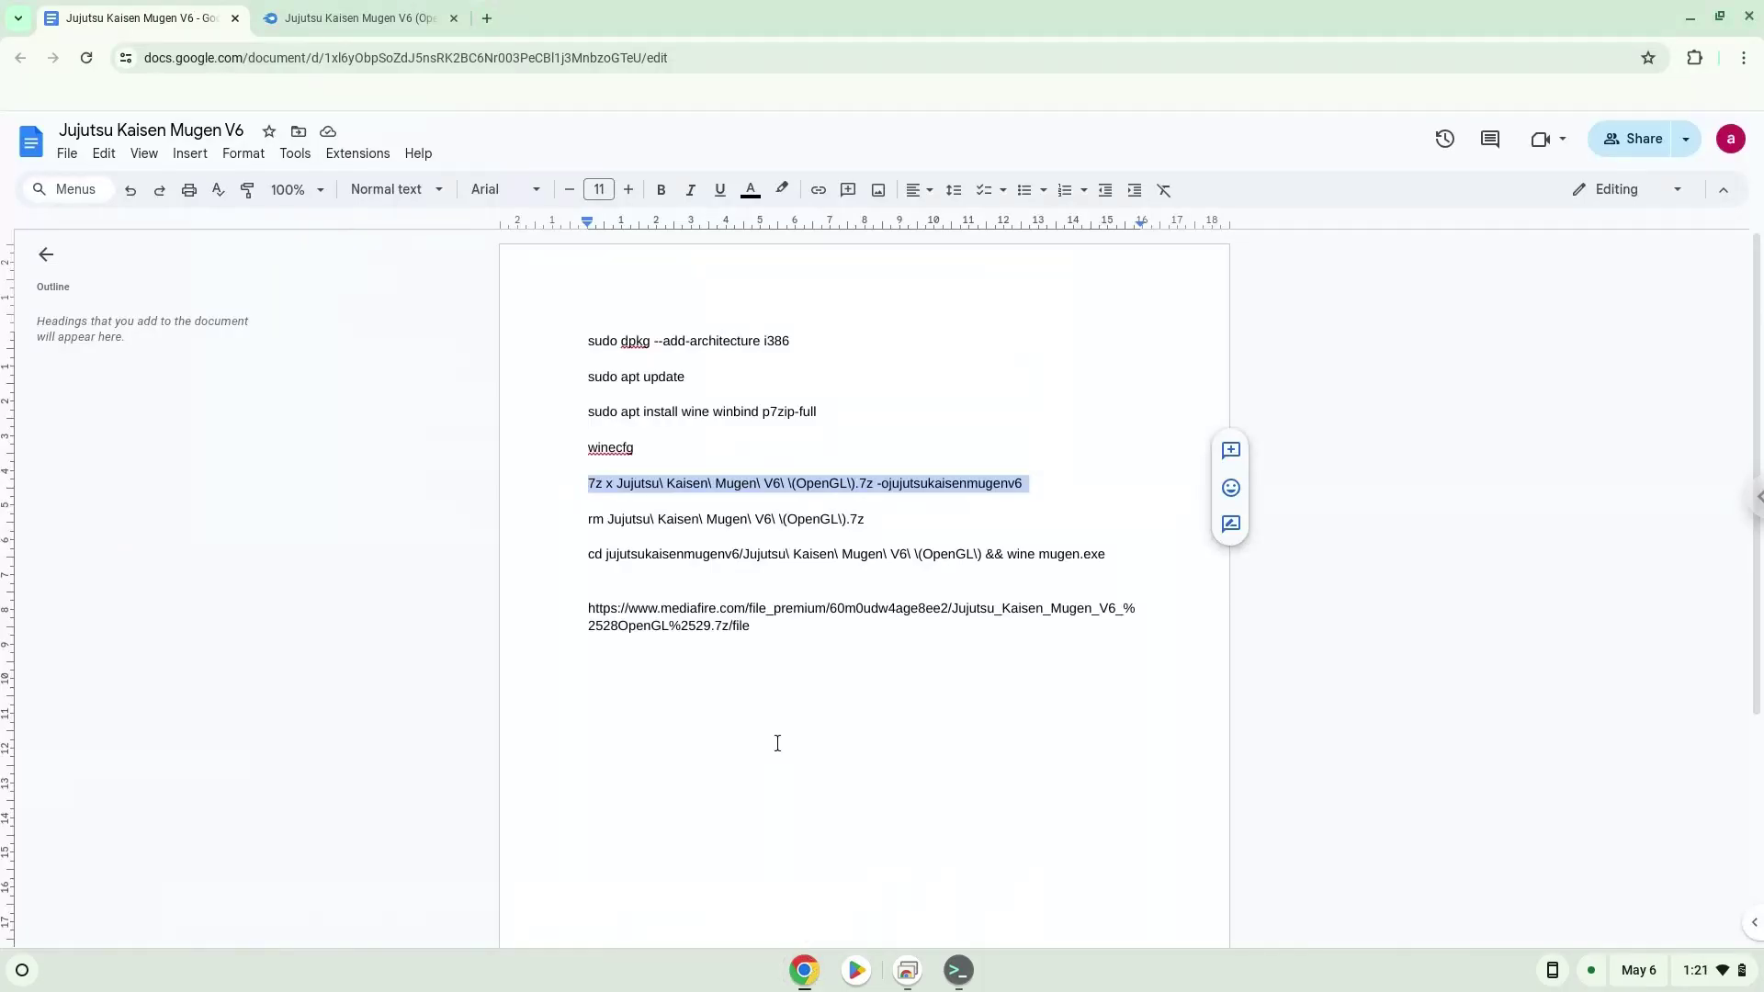
triple_click(714, 518)
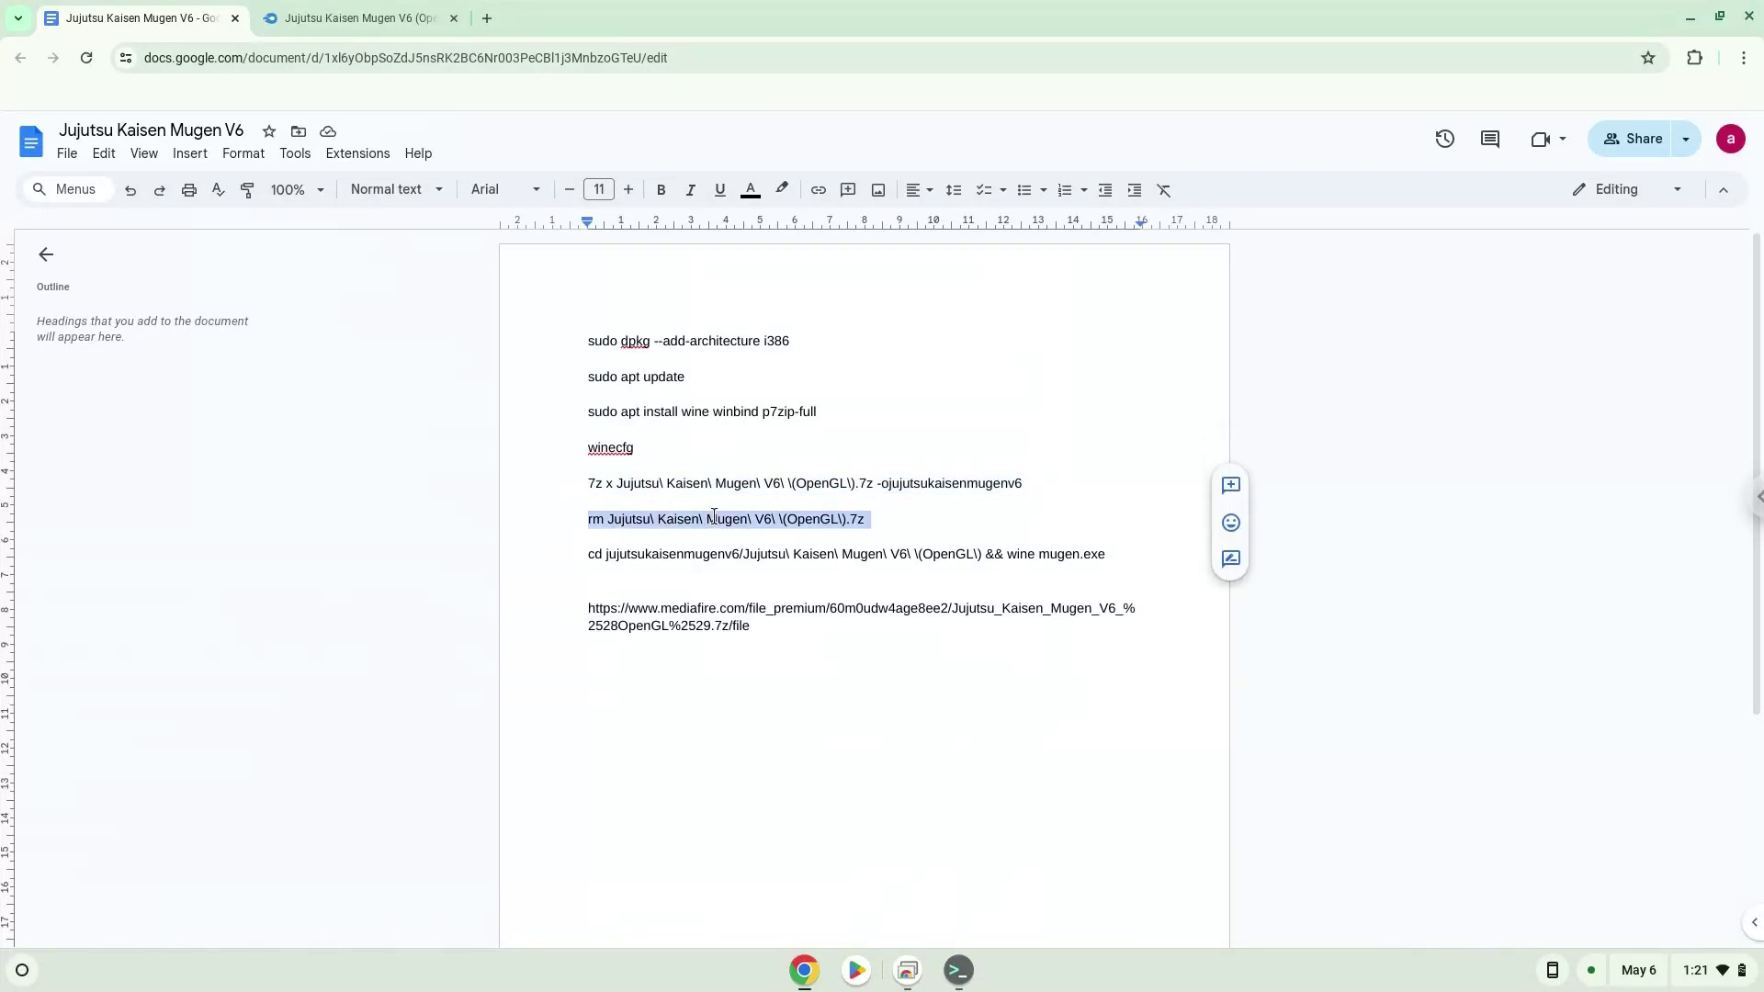
right_click(714, 517)
click(762, 511)
click(960, 970)
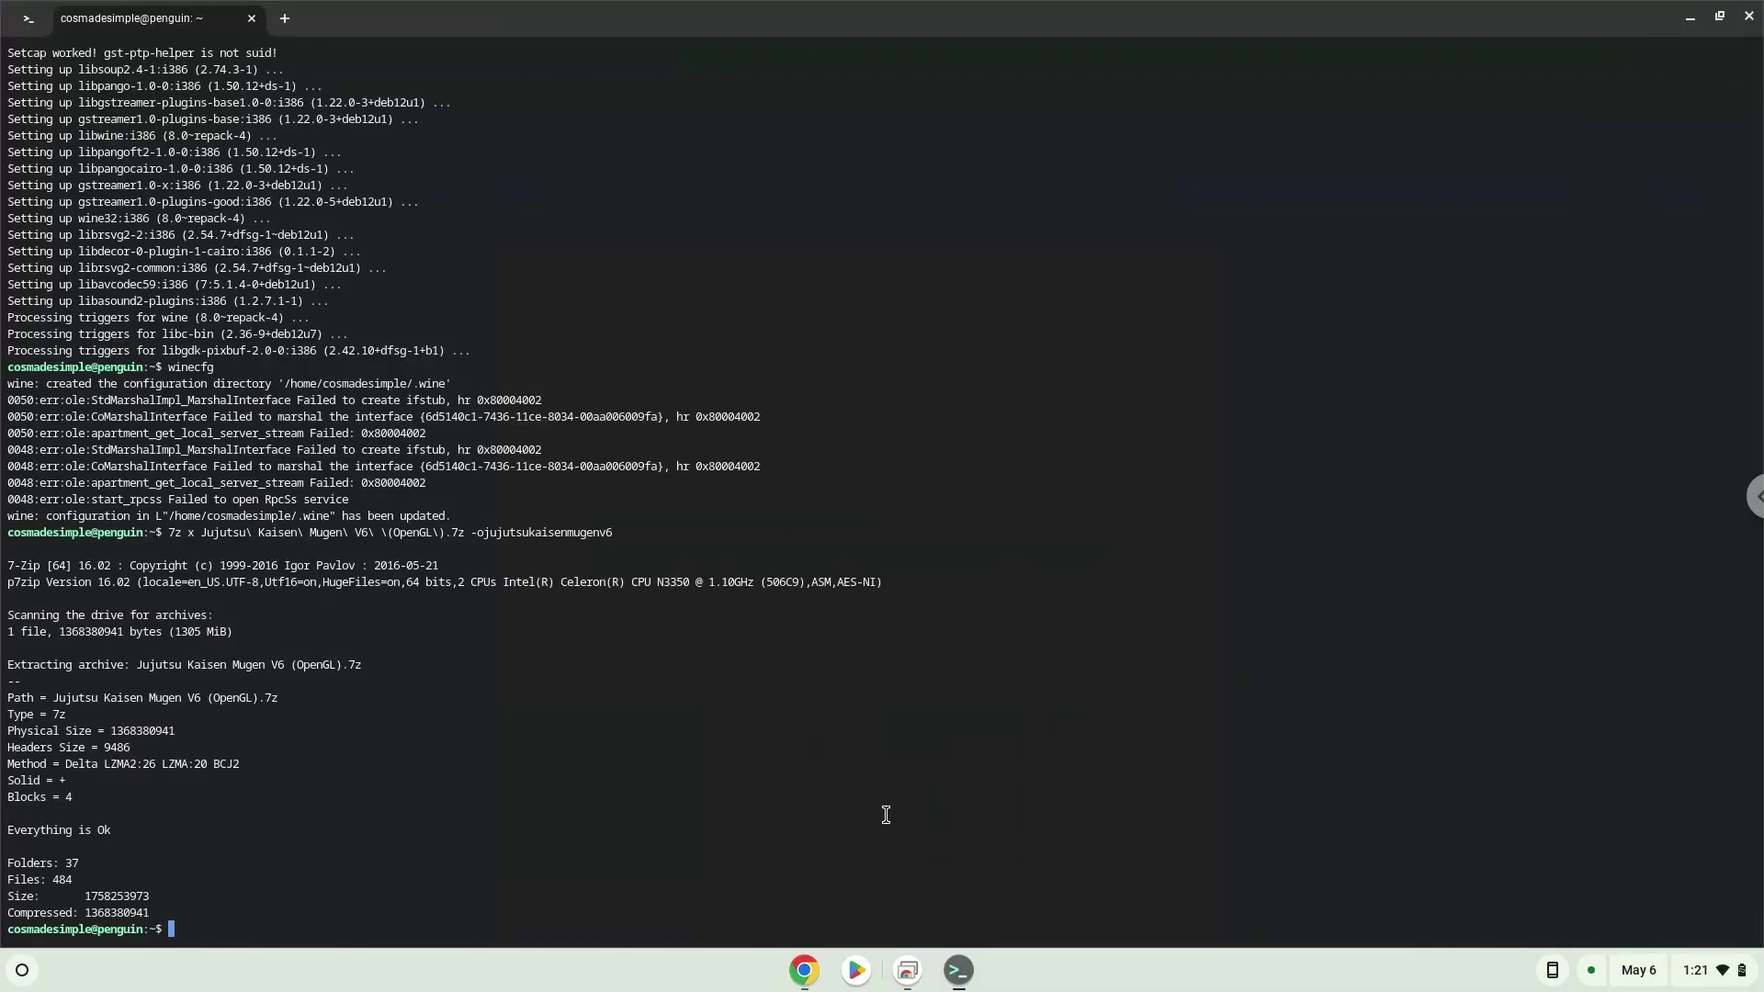
key(ctrl+shift+v)
key(Return)
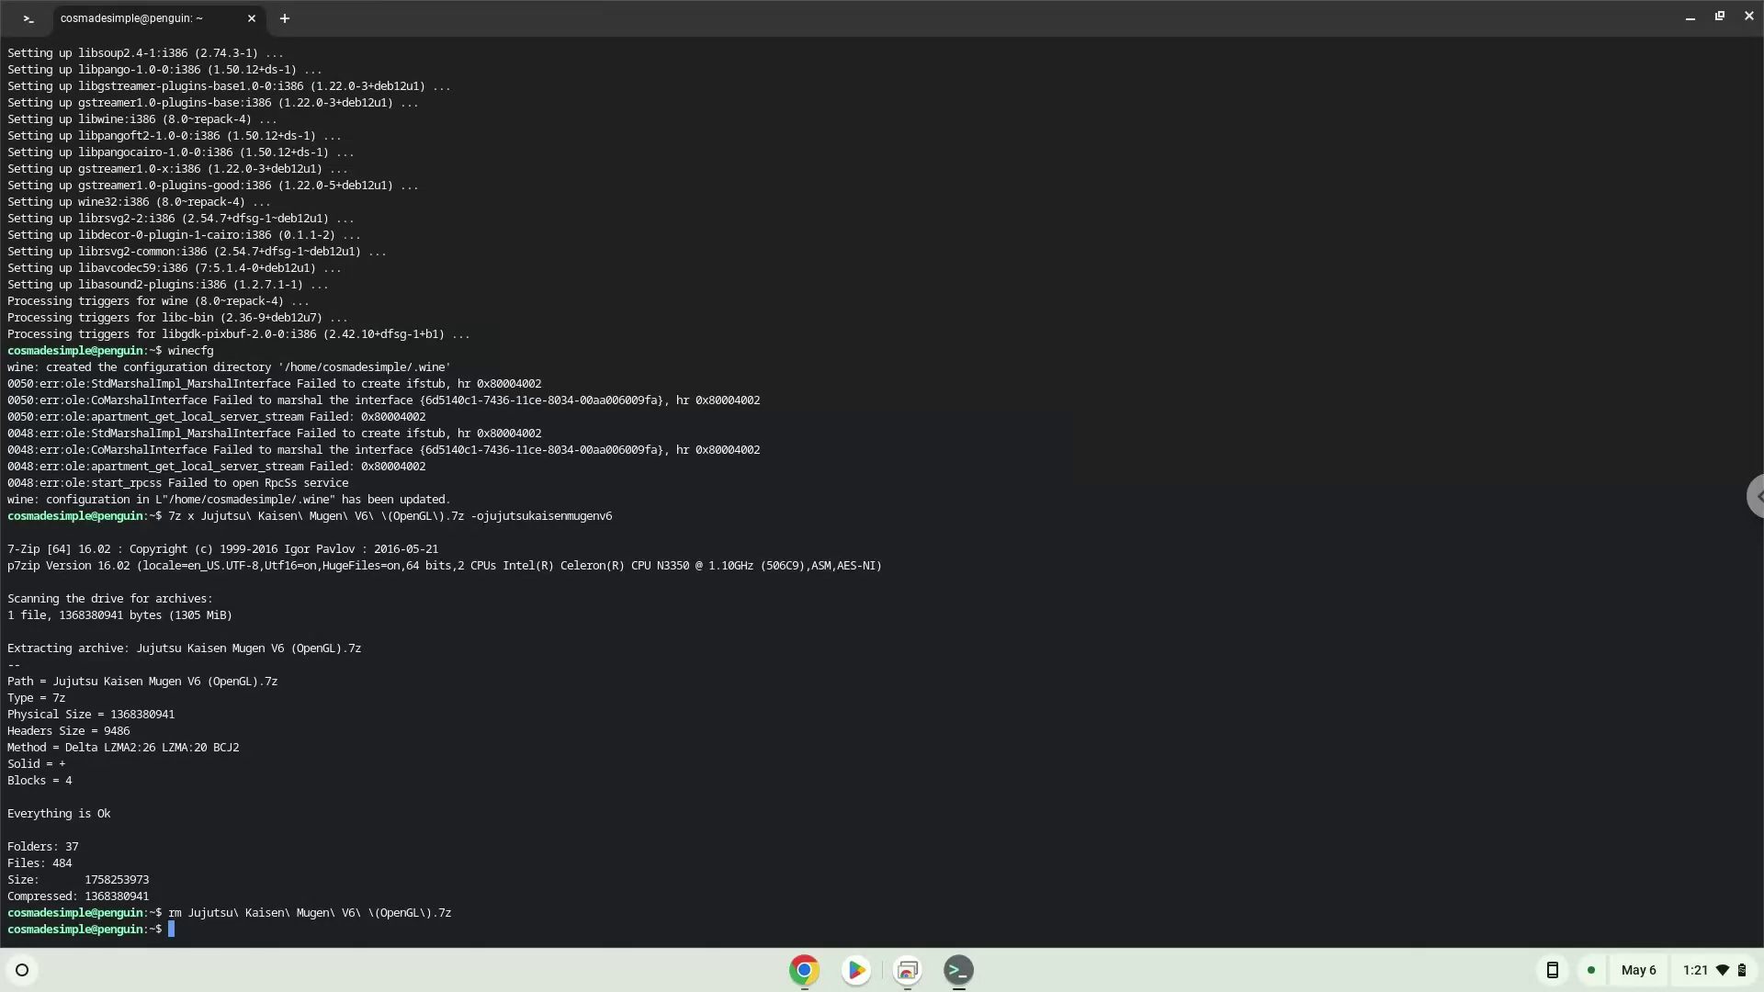
Step: Copy the 'cd … && wine mugen.exe' launch line from the Docs notes
click(805, 971)
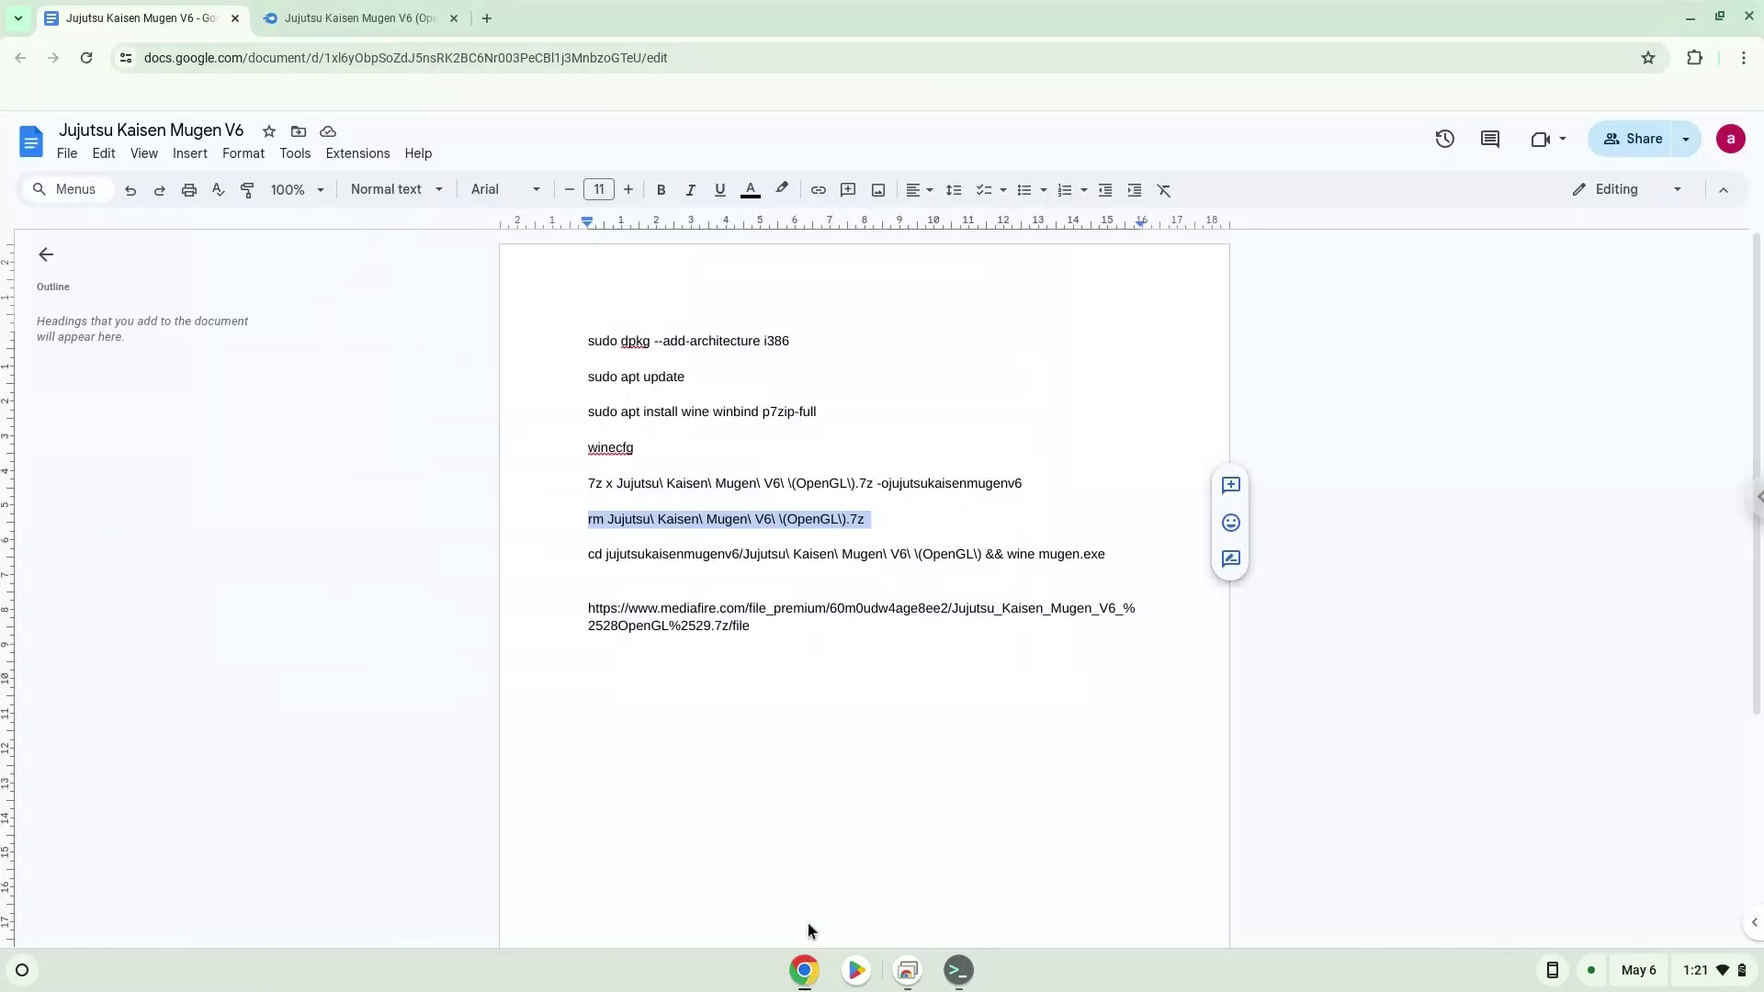
triple_click(764, 549)
right_click(765, 549)
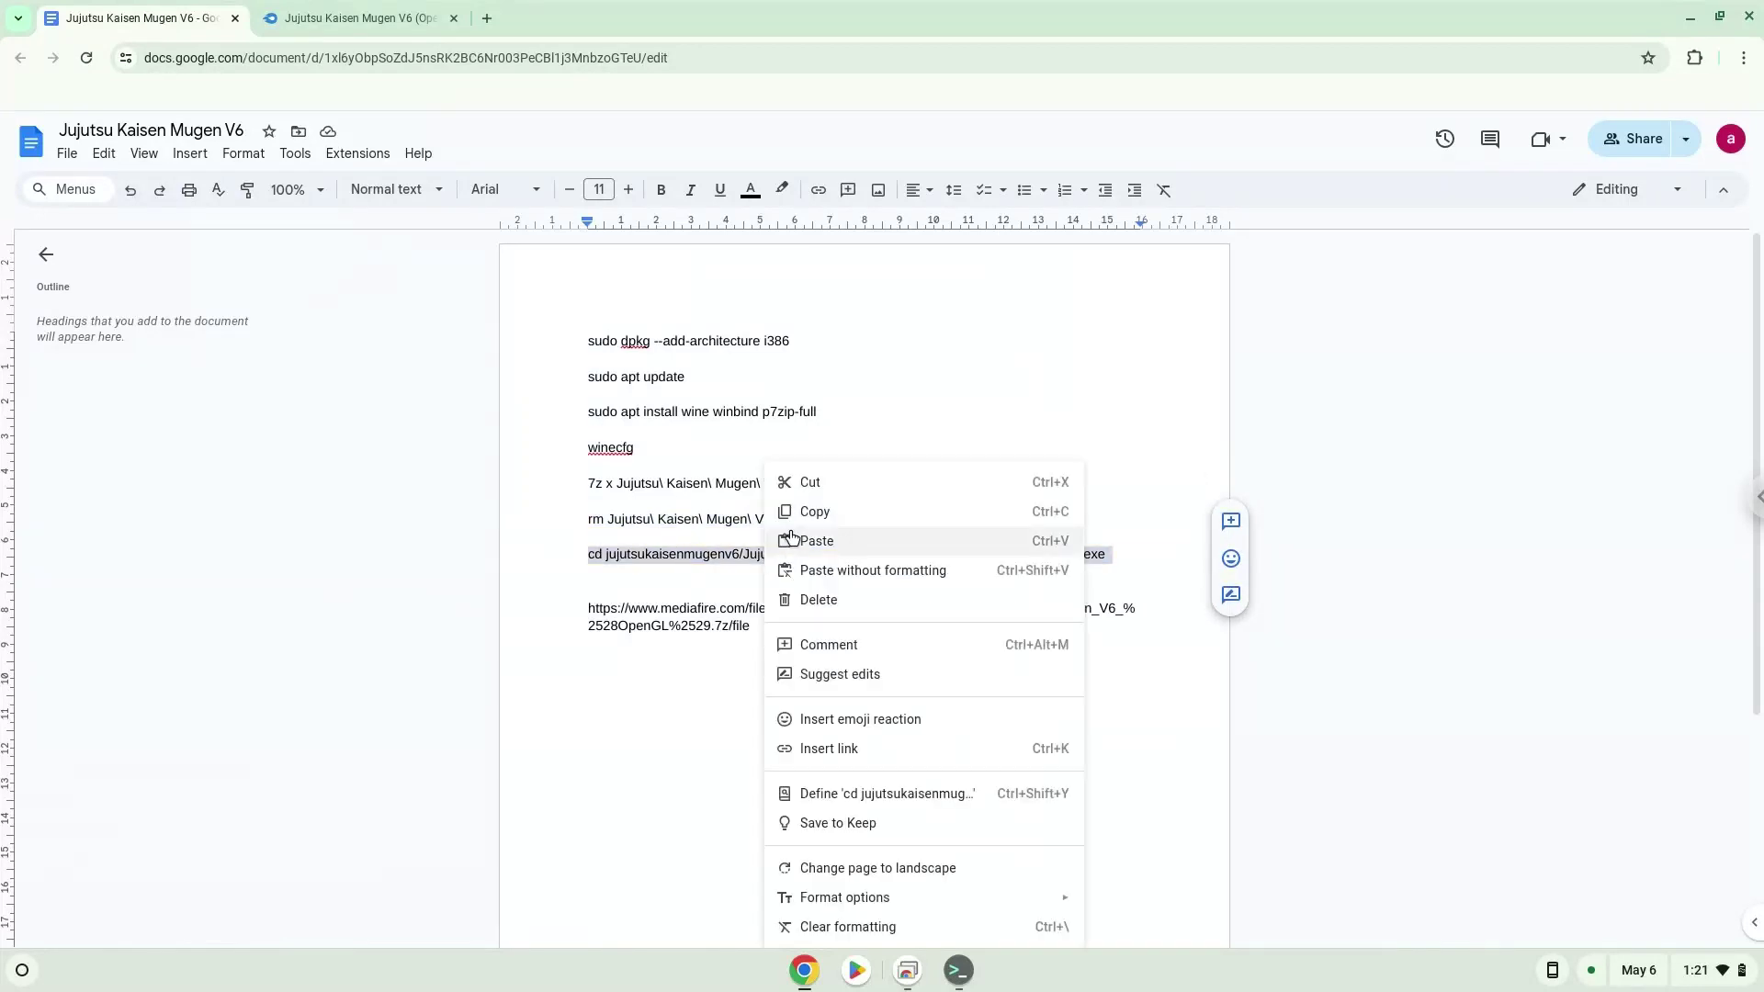
click(820, 521)
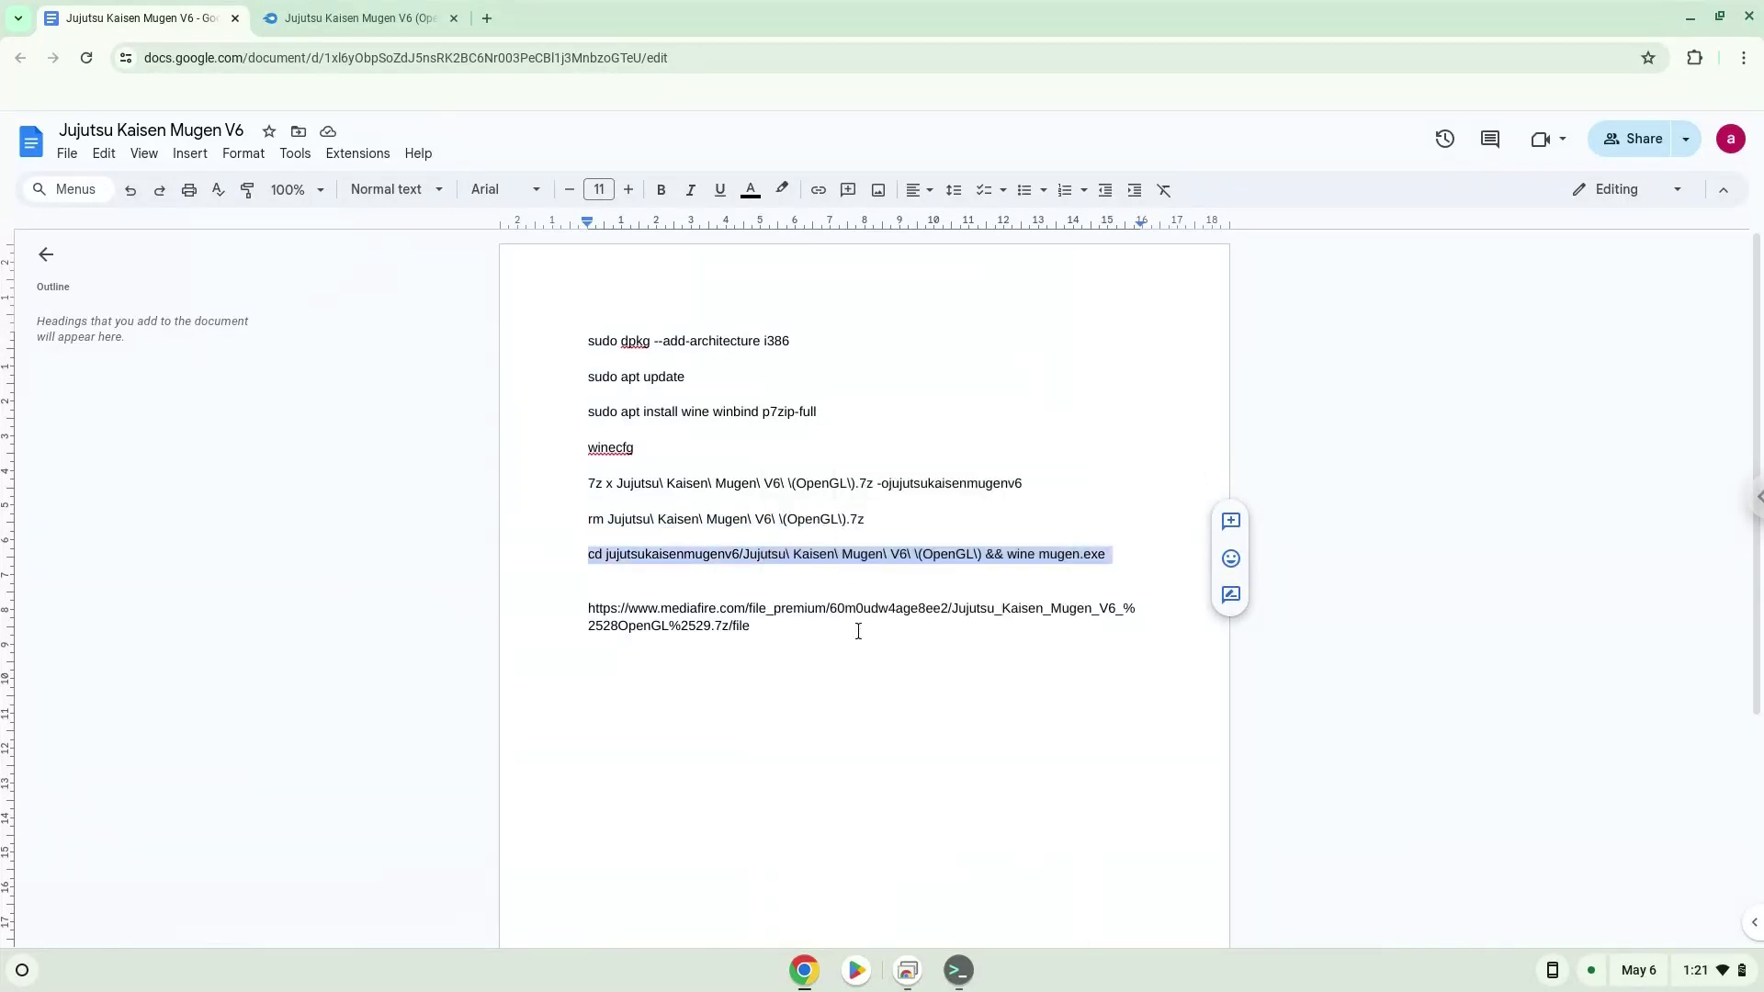
click(959, 970)
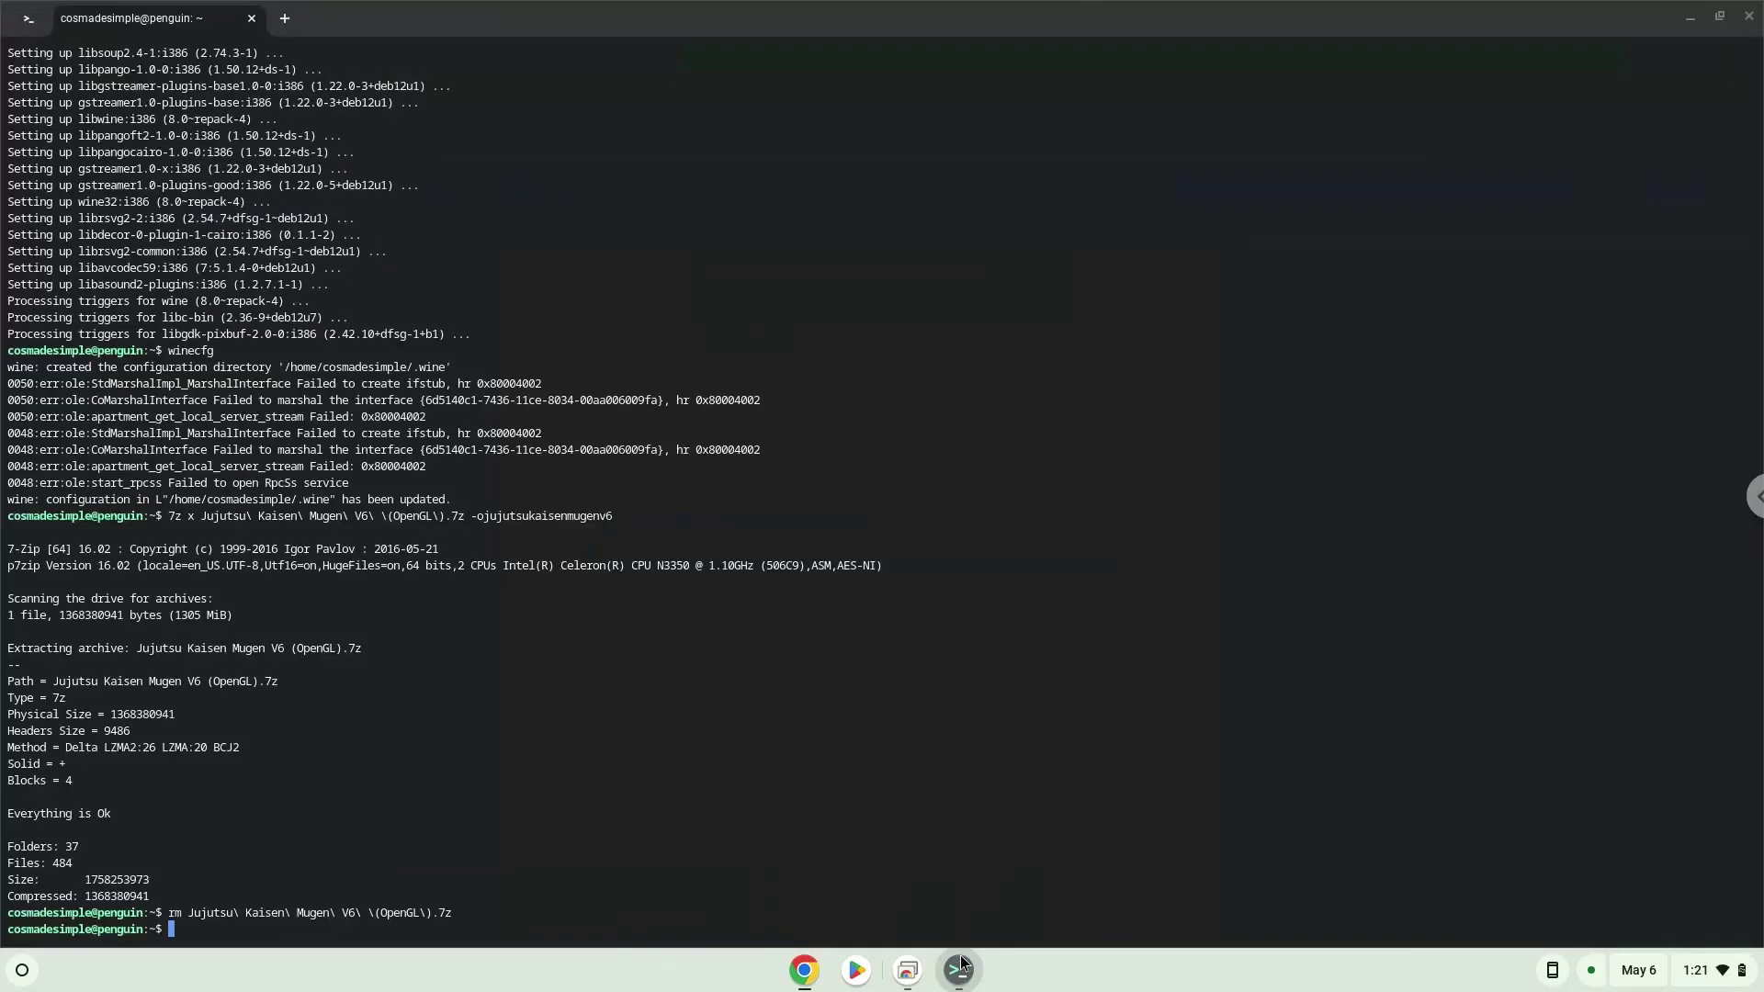
Step: Close the old terminal, minimise Docs, and start a fresh Terminal session from the Launcher
click(1745, 20)
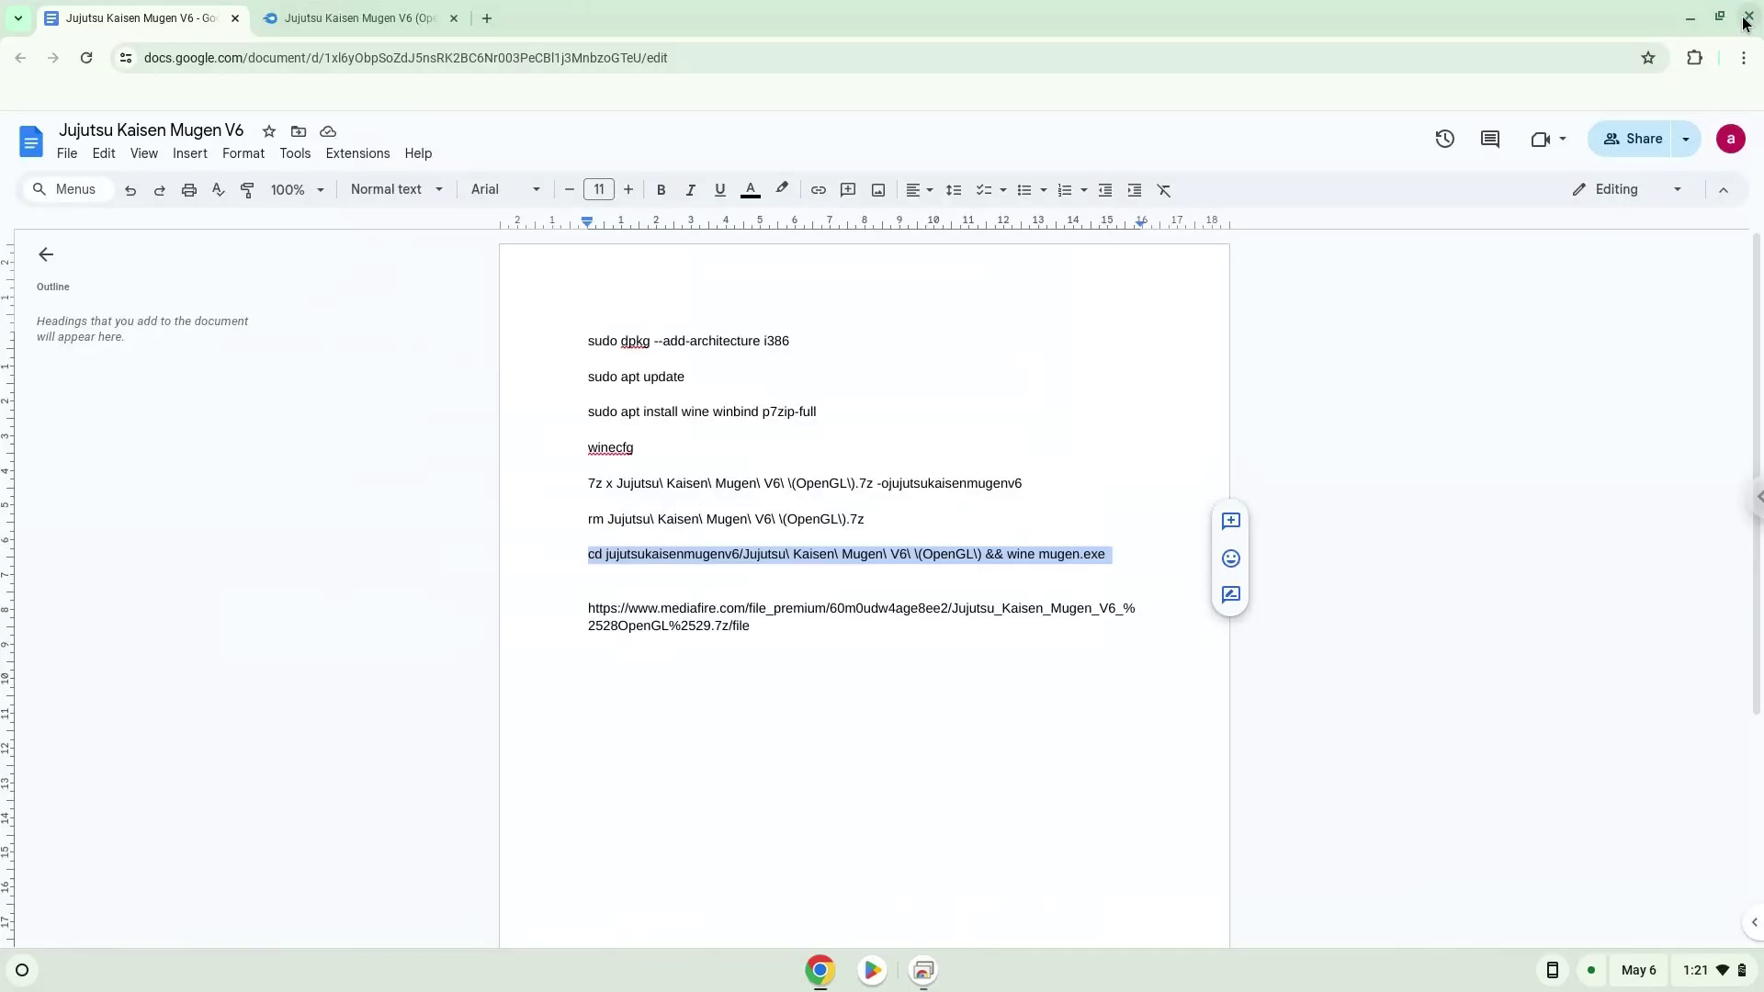
click(1692, 18)
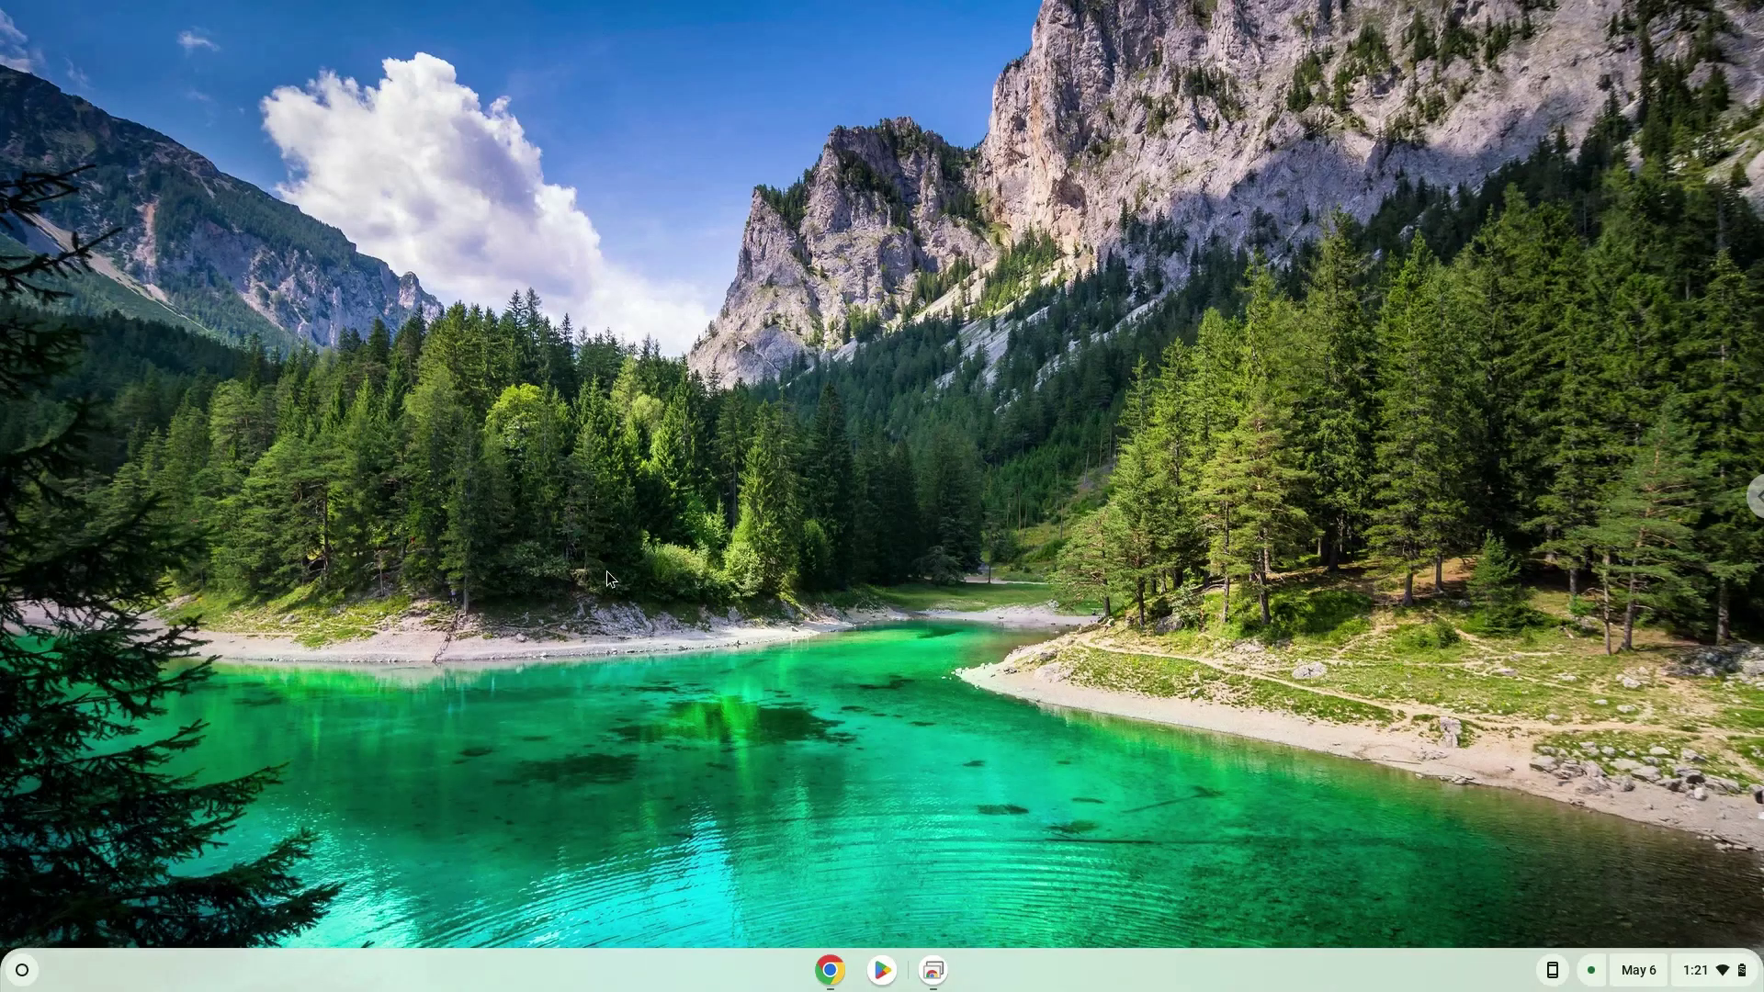
click(7, 966)
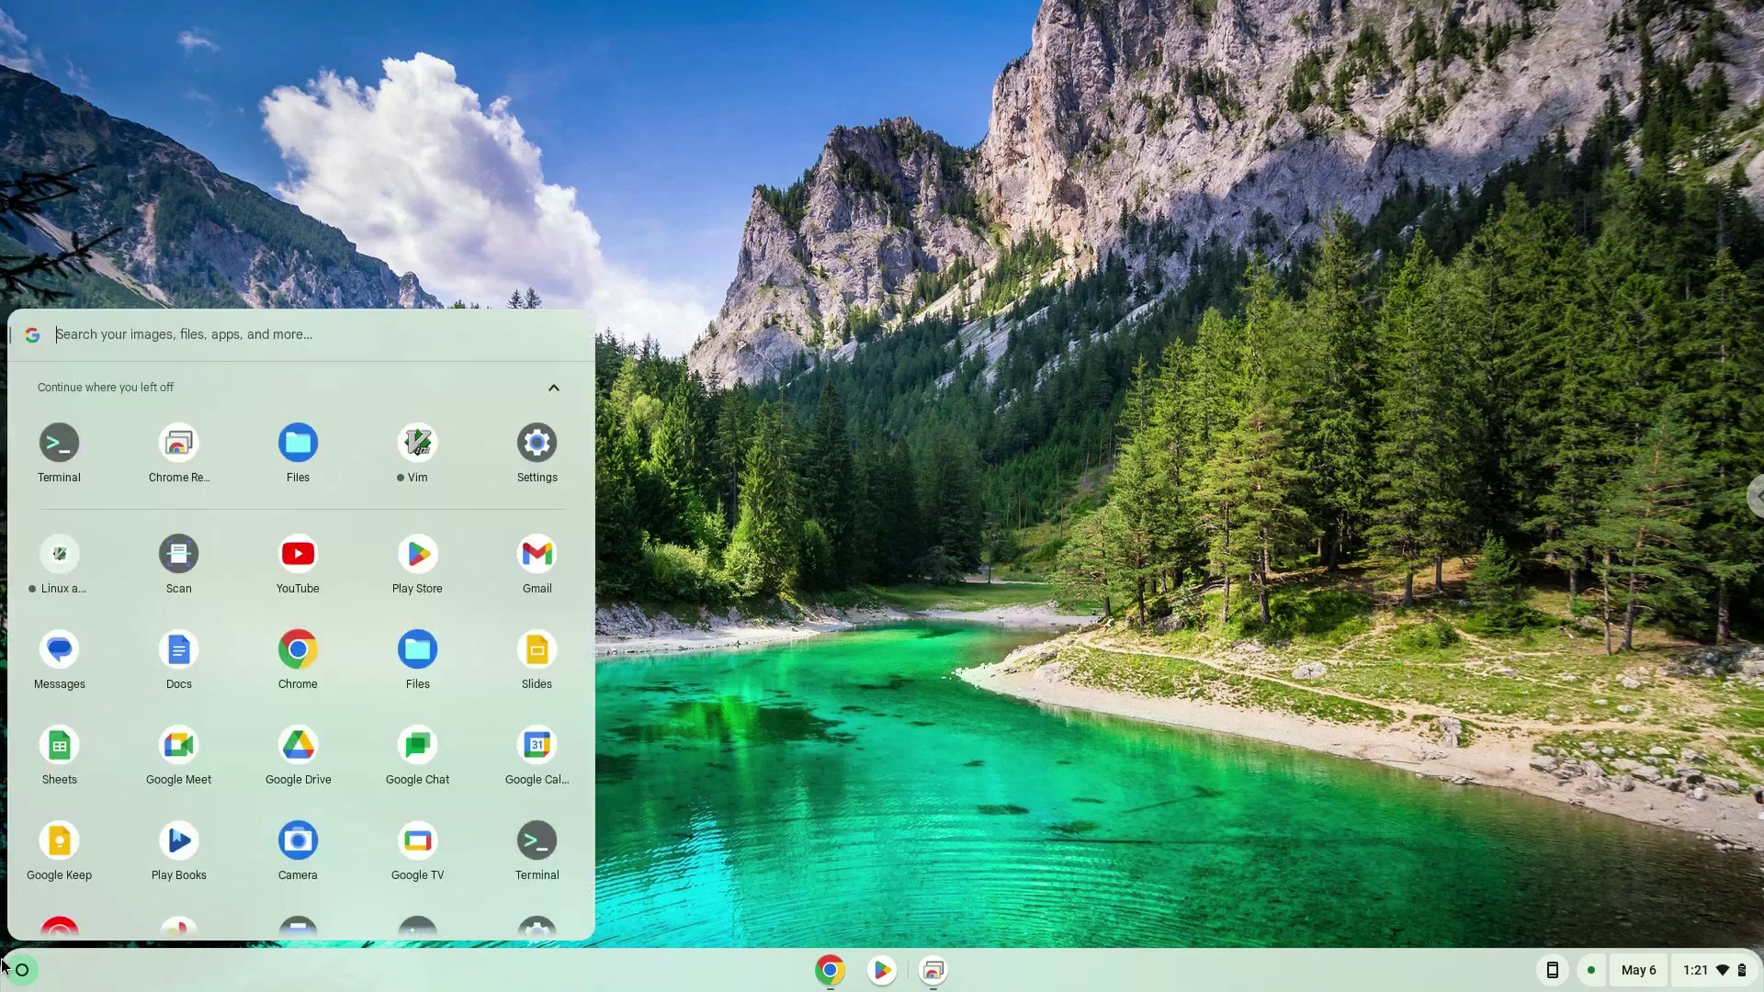
click(70, 451)
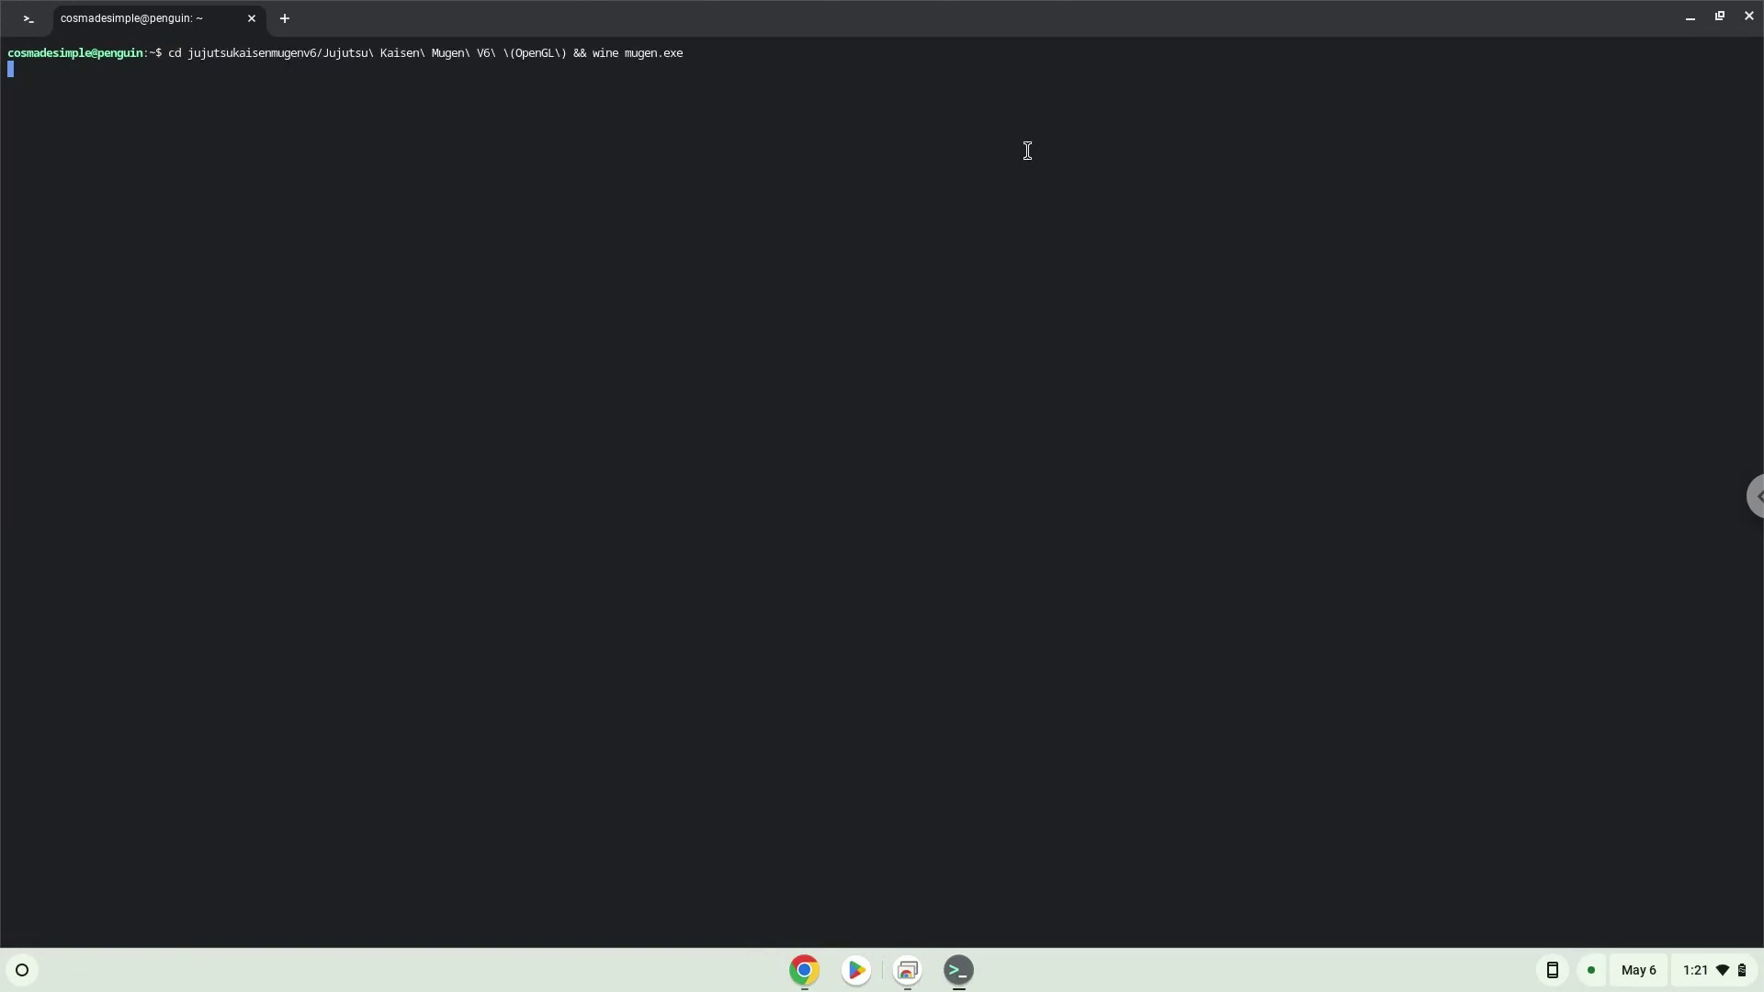
Step: Maximise the Jujutsu Kaisen Mugen window, start Arcade mode and pick Inumaki in team mode
click(1683, 27)
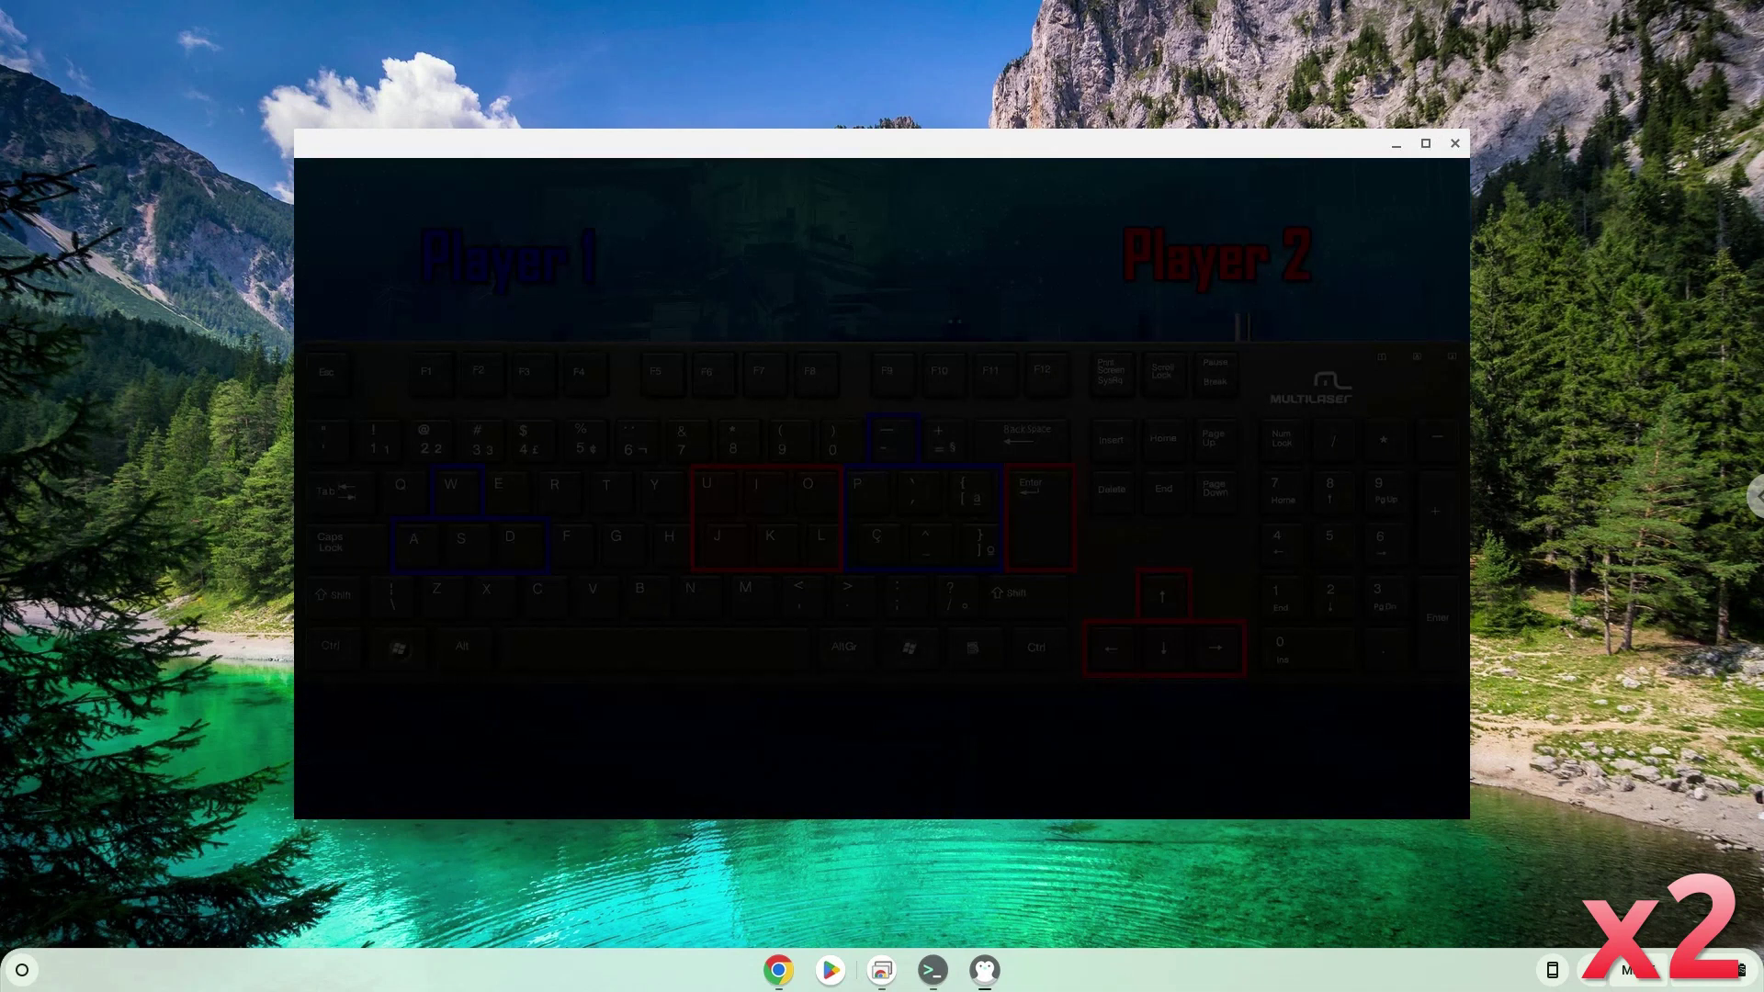
click(1425, 143)
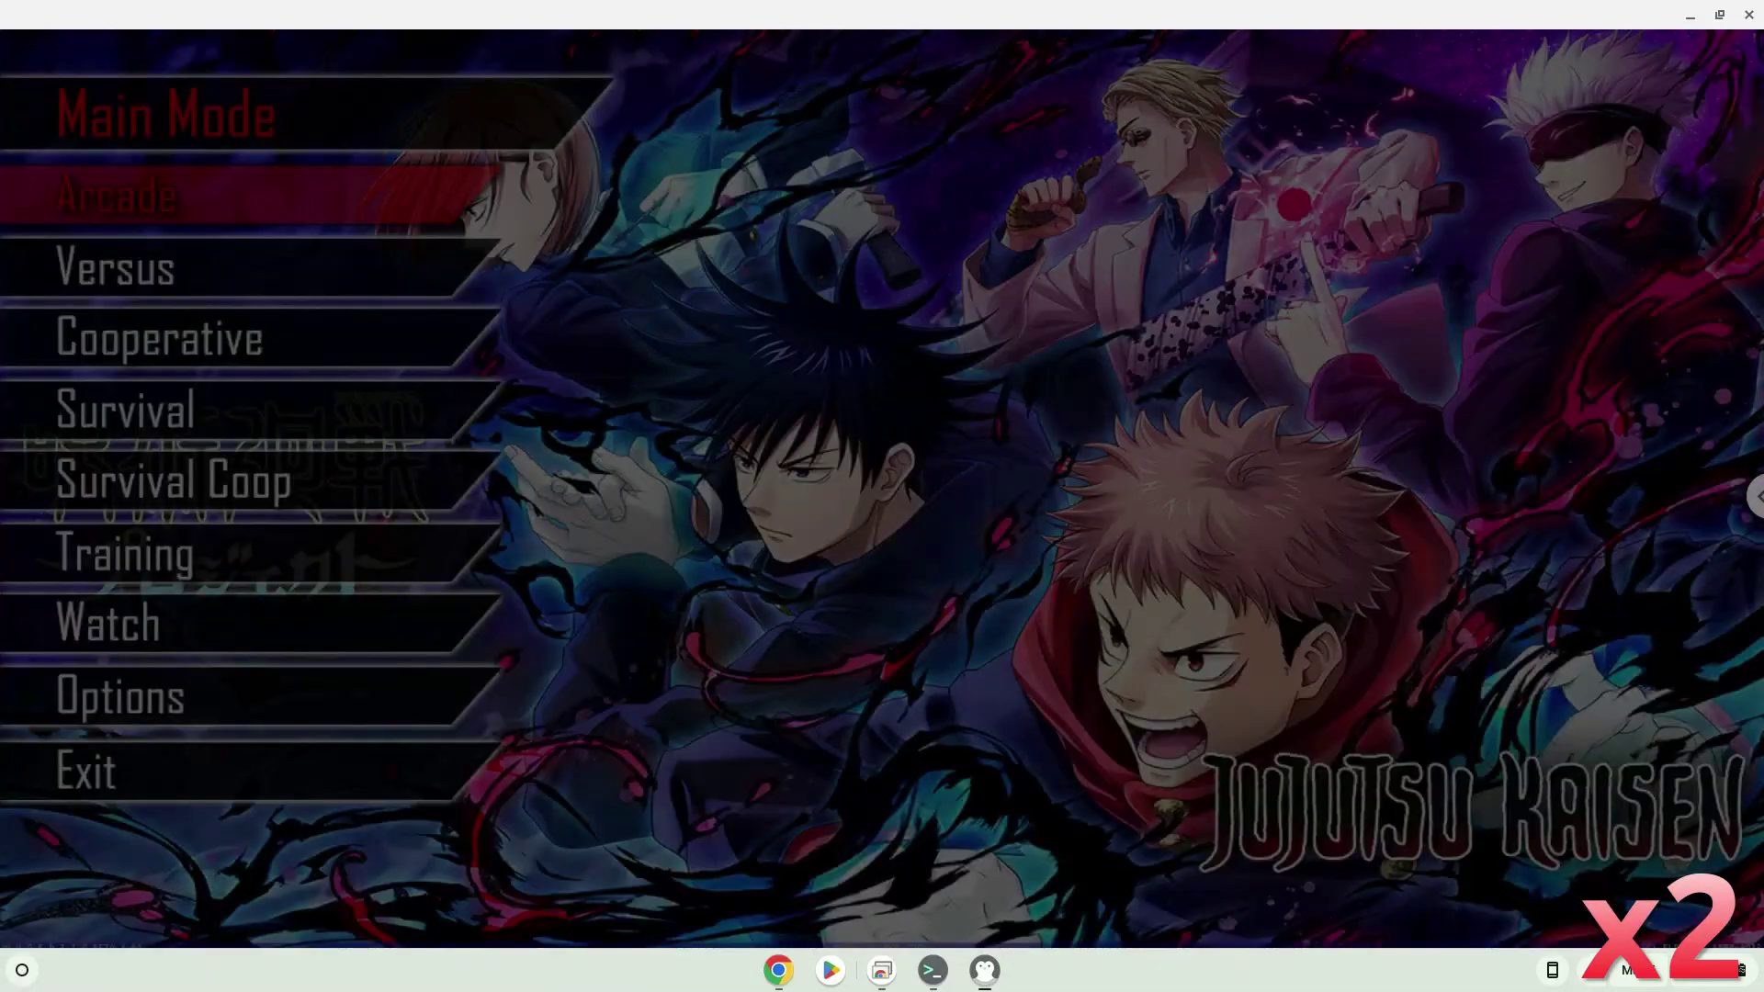
key(Return)
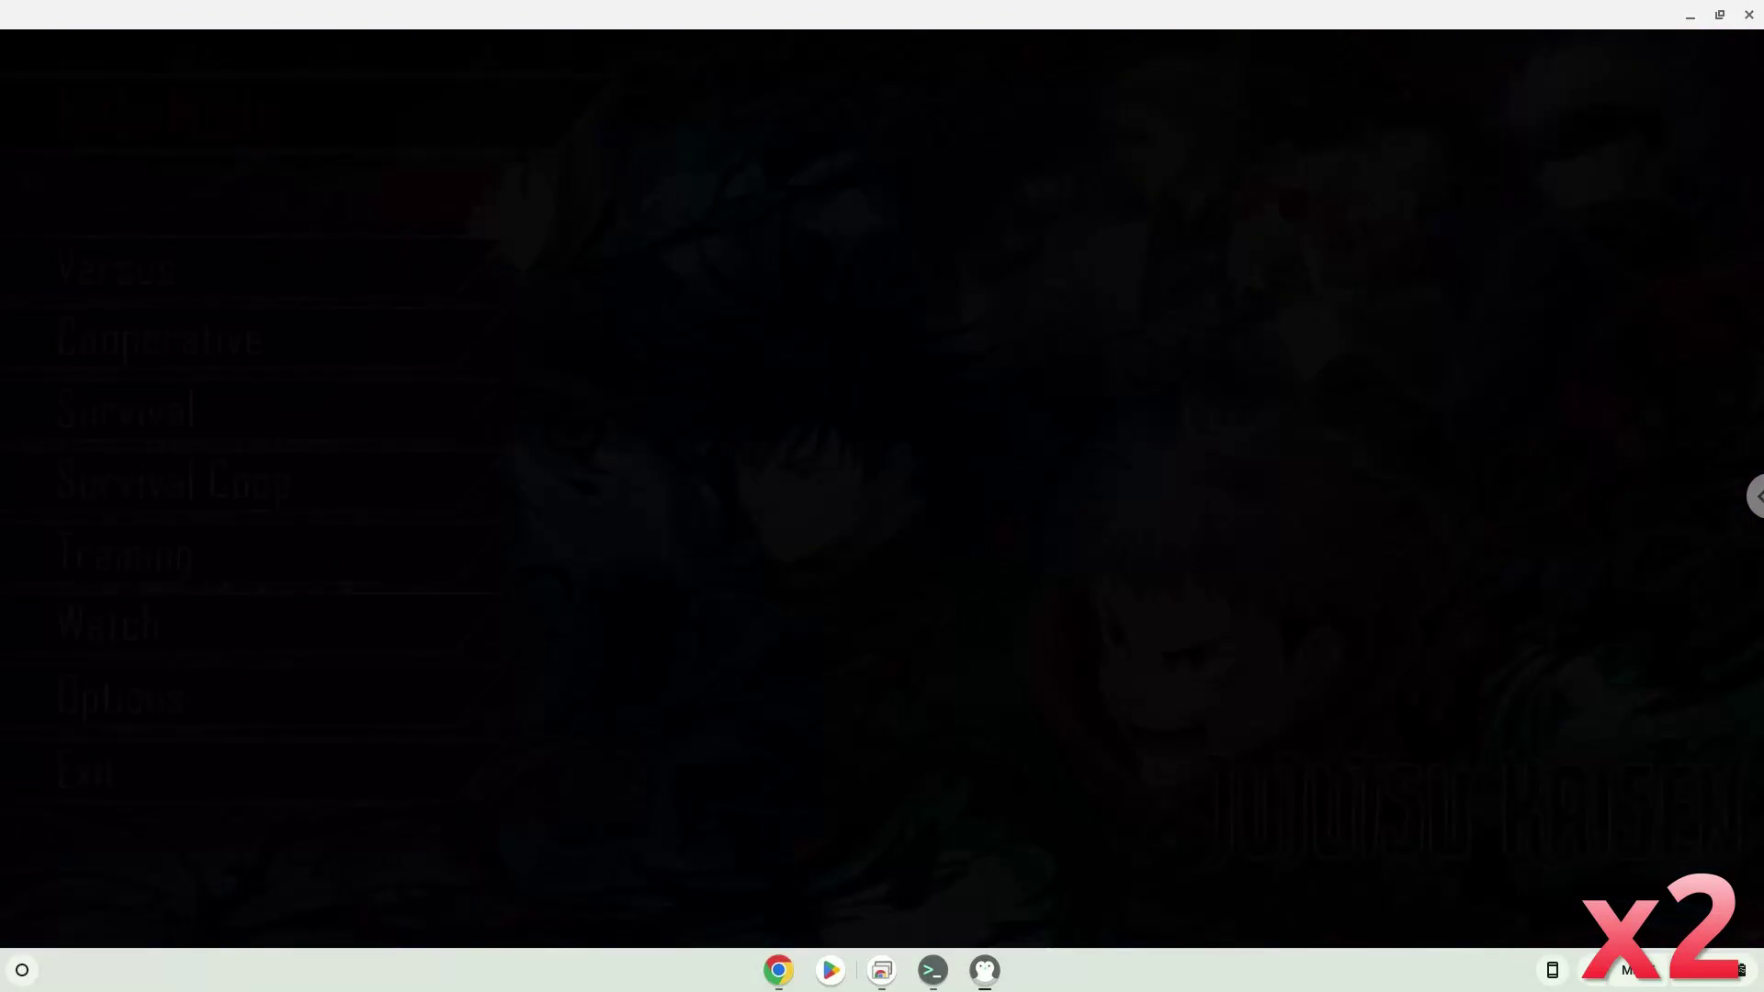
key(Return)
key(Return)
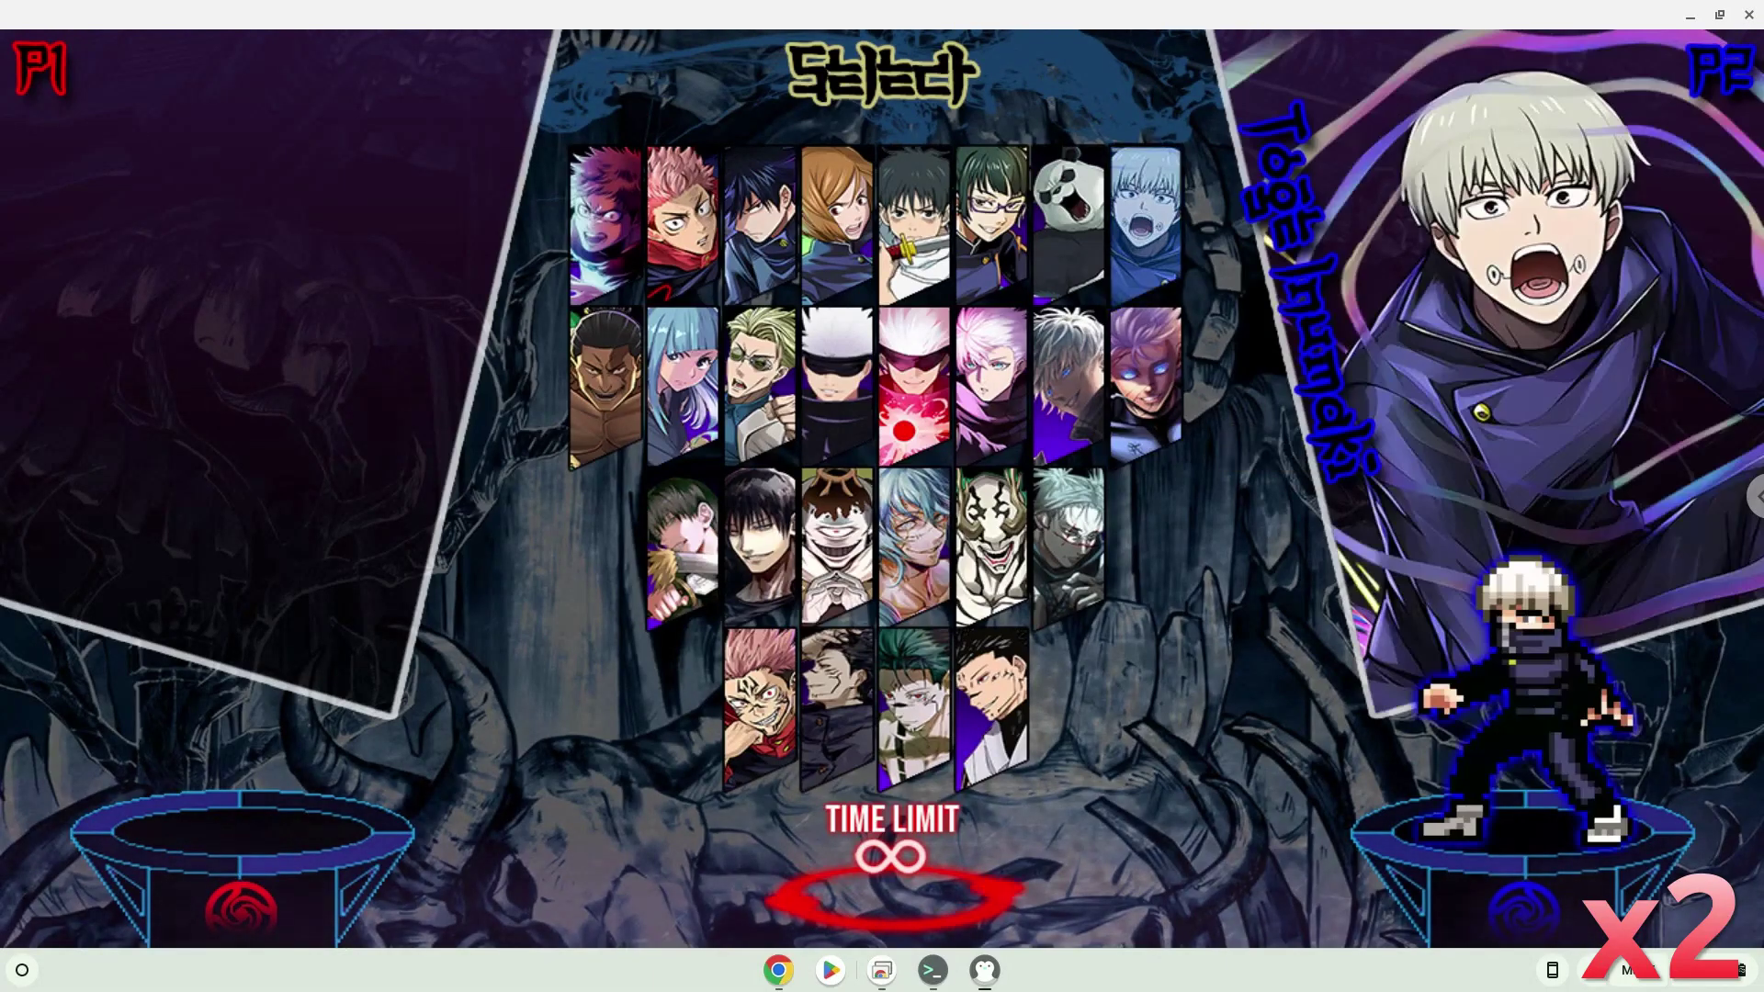